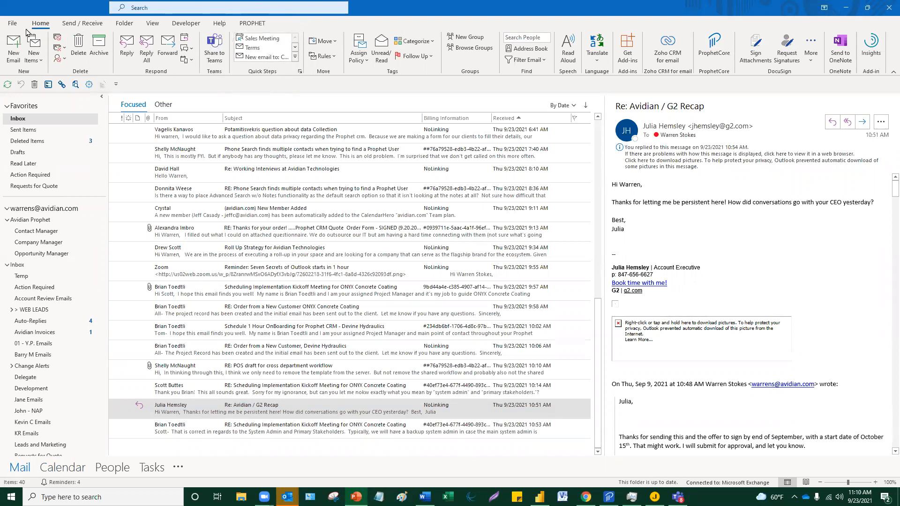
Run the Sales Meeting quick step, review the prefilled Mandatory Sales Meeting invitation, and close it without sending.
click(8, 25)
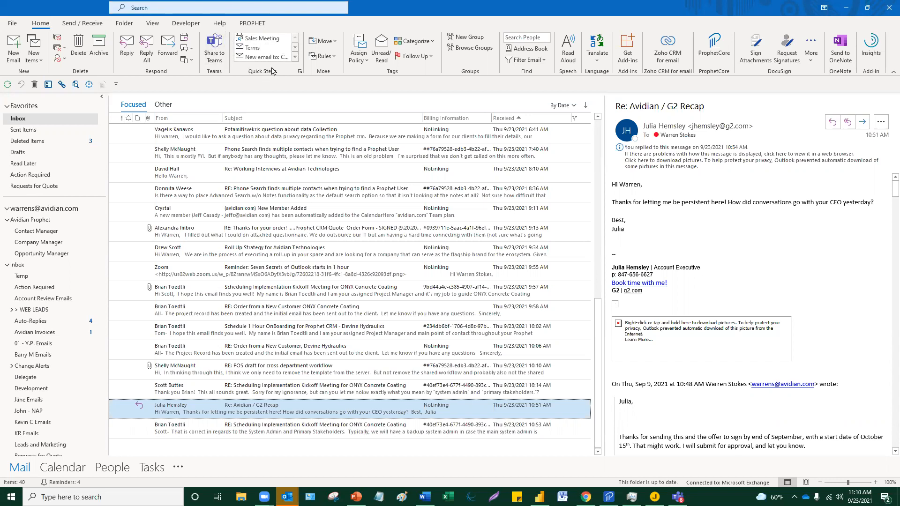
click(270, 39)
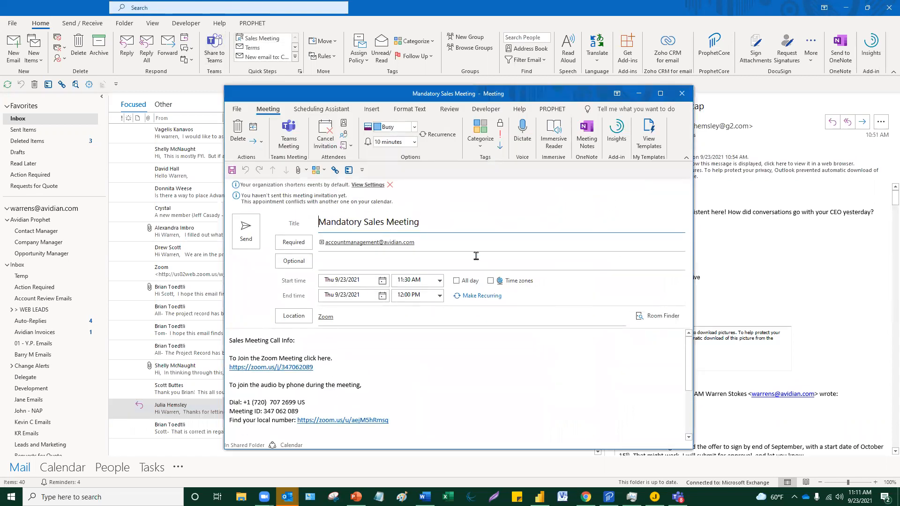
mouse_move(363, 243)
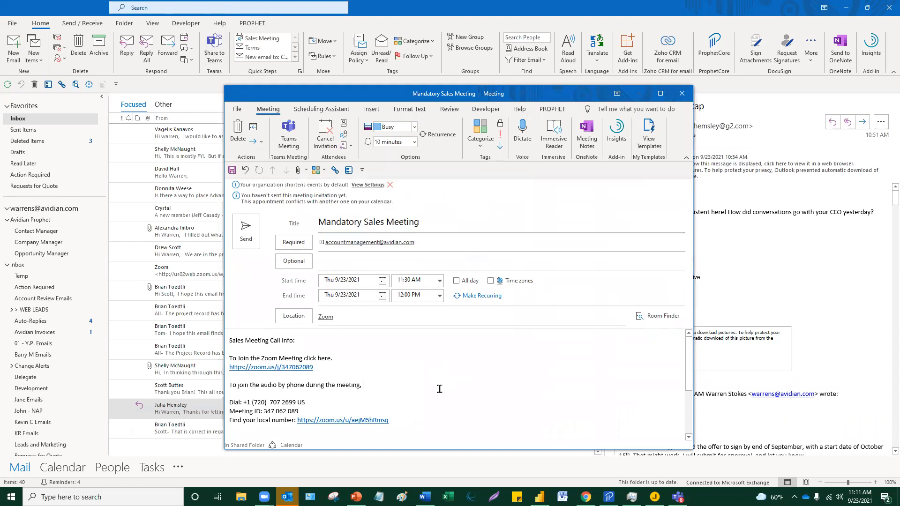
scroll(386, 403, down, 3)
scroll(386, 403, up, 3)
click(399, 369)
click(682, 95)
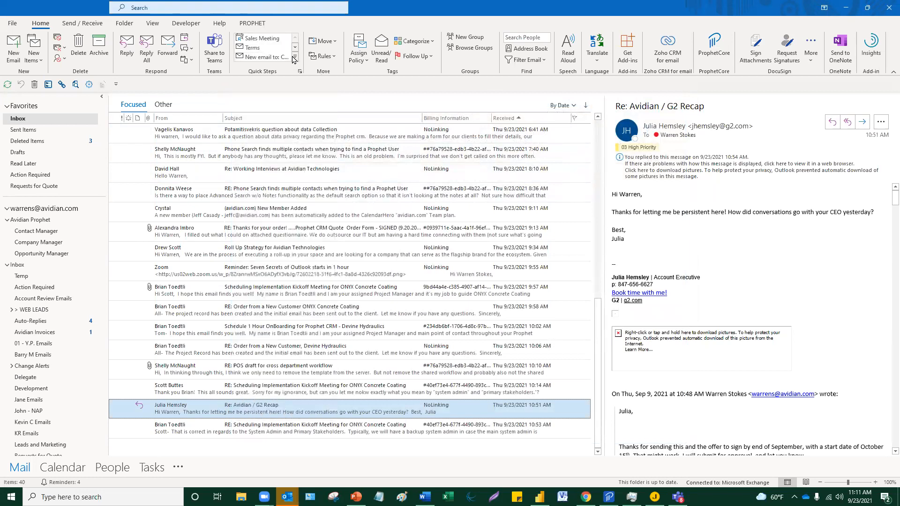
Run the New Order Email quick step, review the generated message, and close it without saving.
click(295, 56)
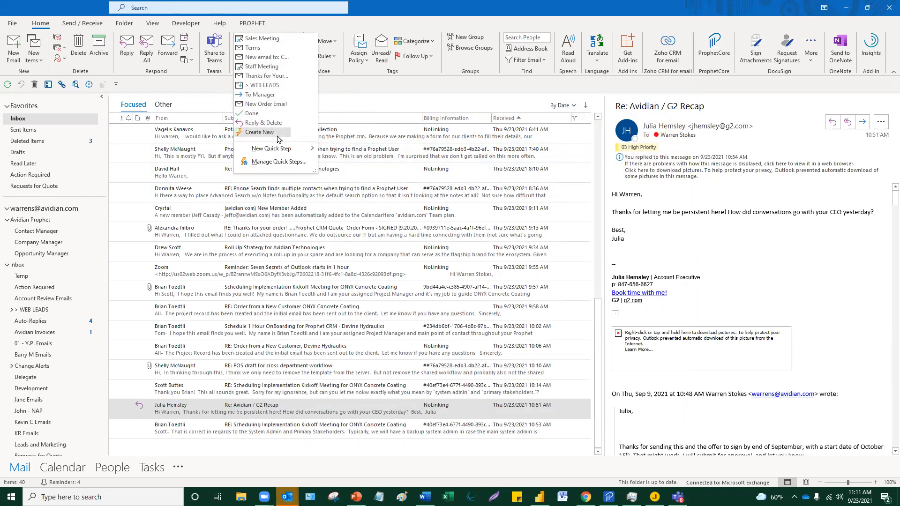
click(277, 109)
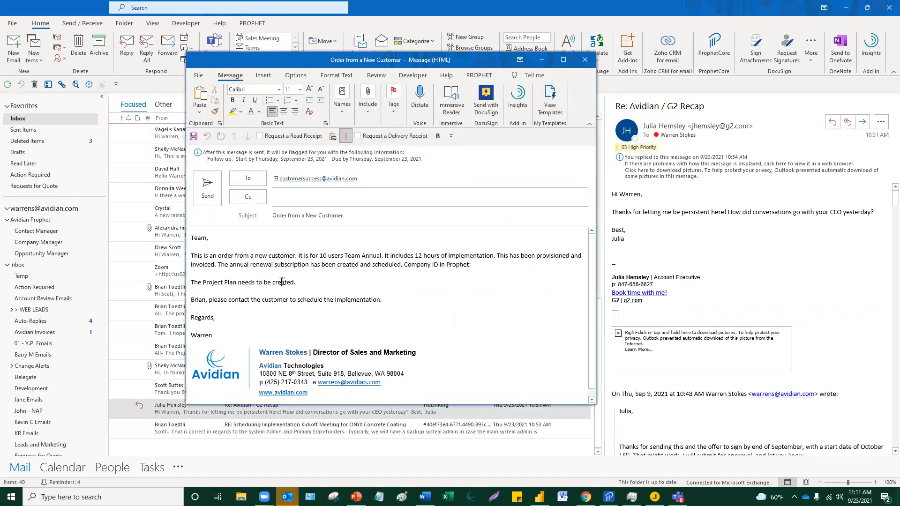
drag(352, 220, 256, 226)
click(305, 263)
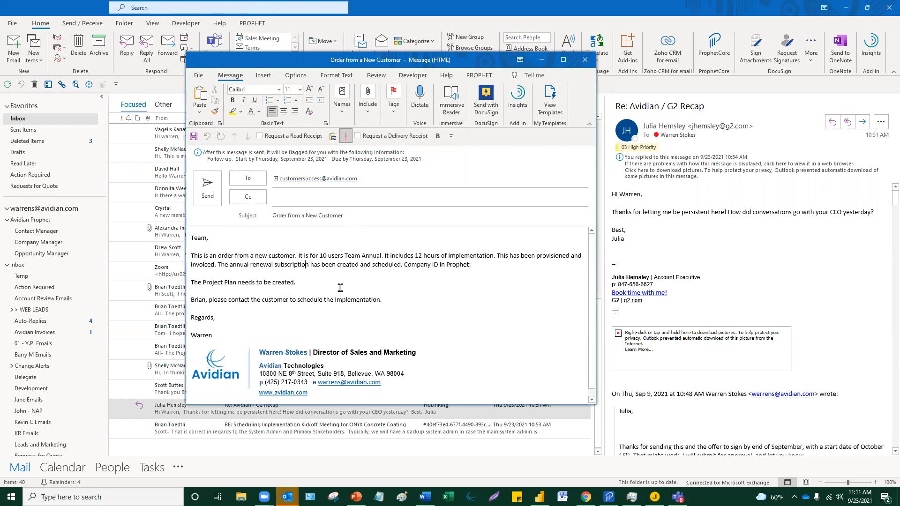
click(586, 63)
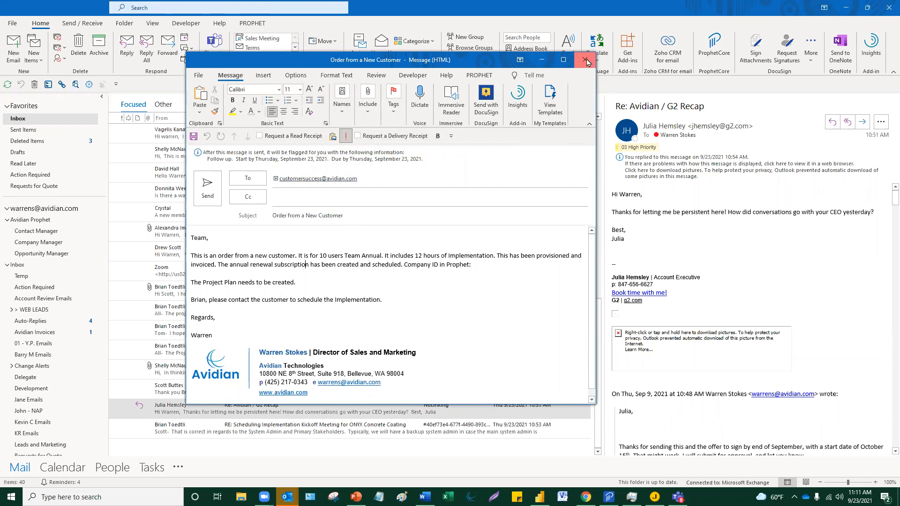
click(587, 63)
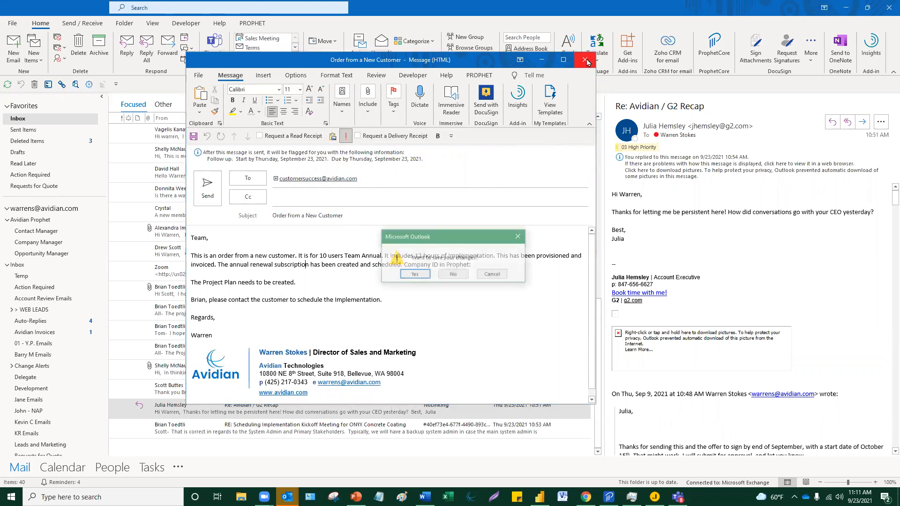
click(450, 278)
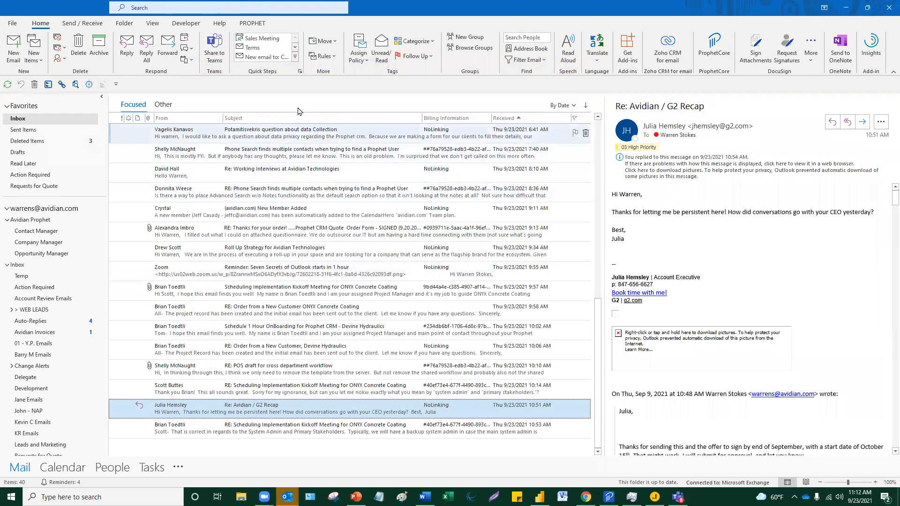
Open the New Order Email quick step for editing and expand its message options.
click(296, 59)
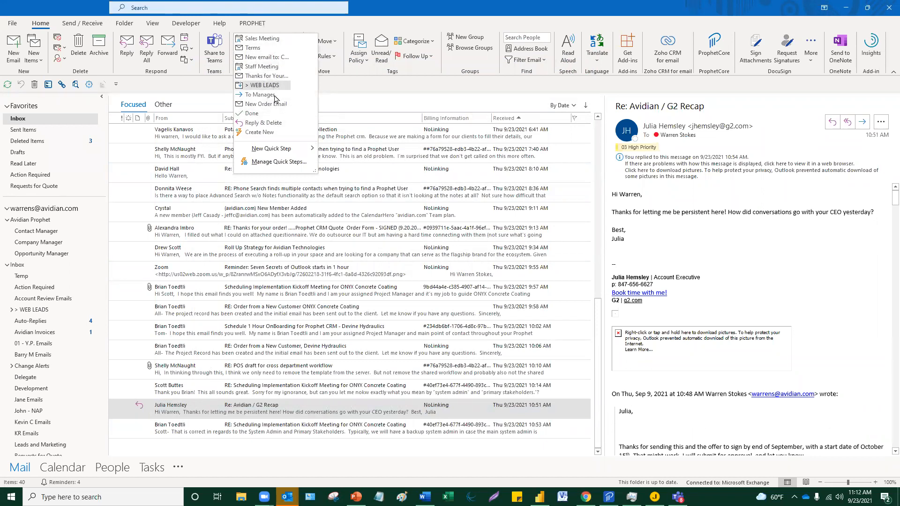
click(276, 162)
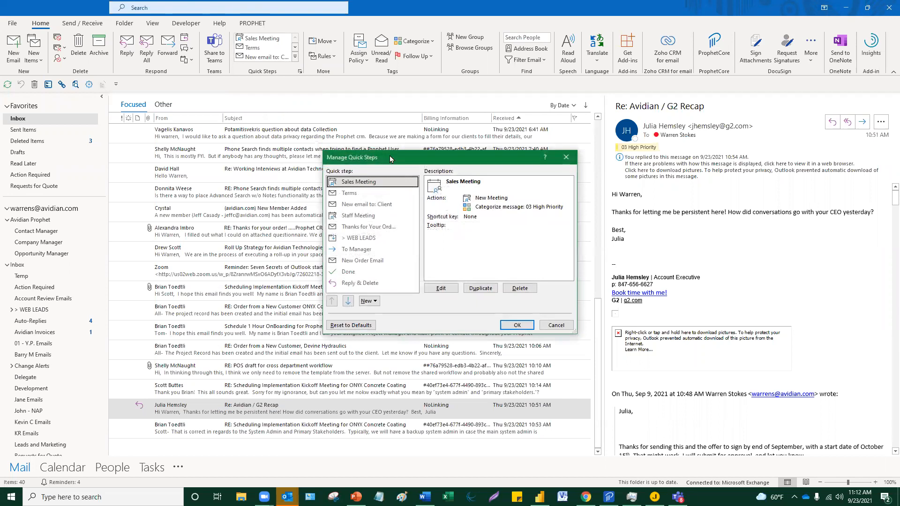
drag(383, 155, 318, 91)
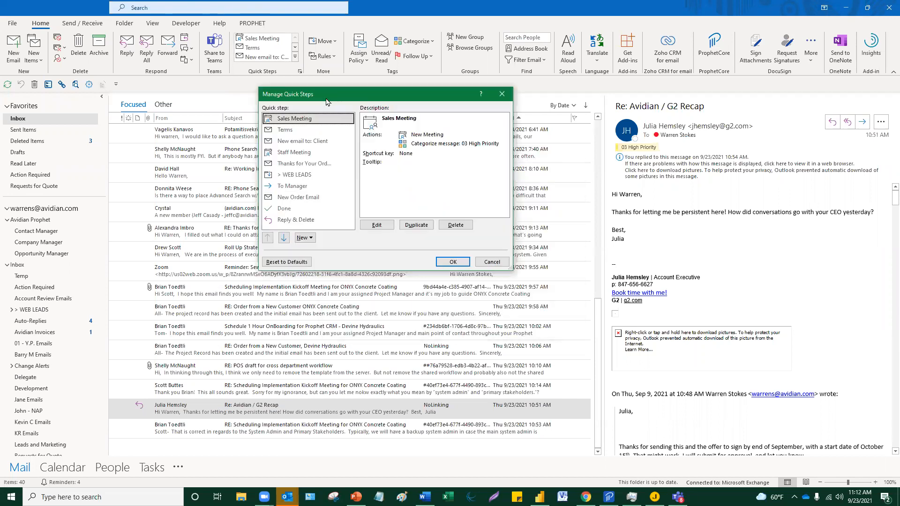
click(317, 198)
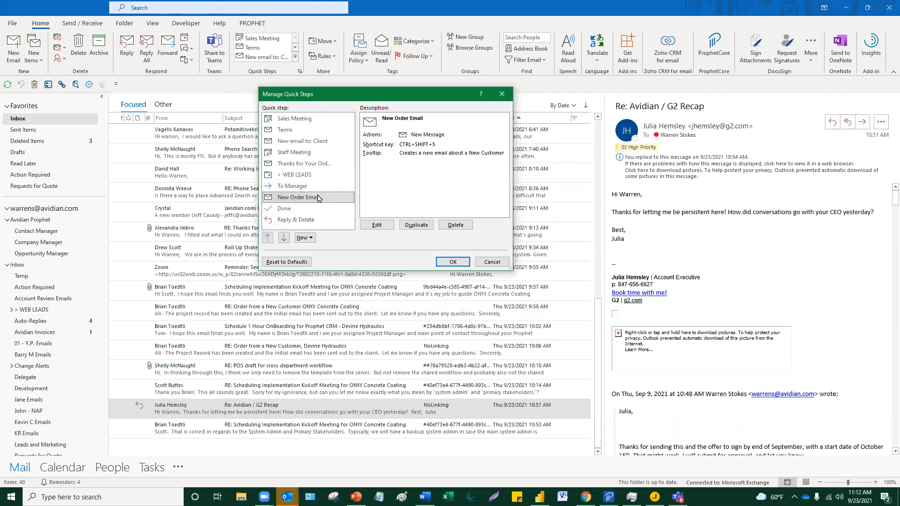
click(378, 225)
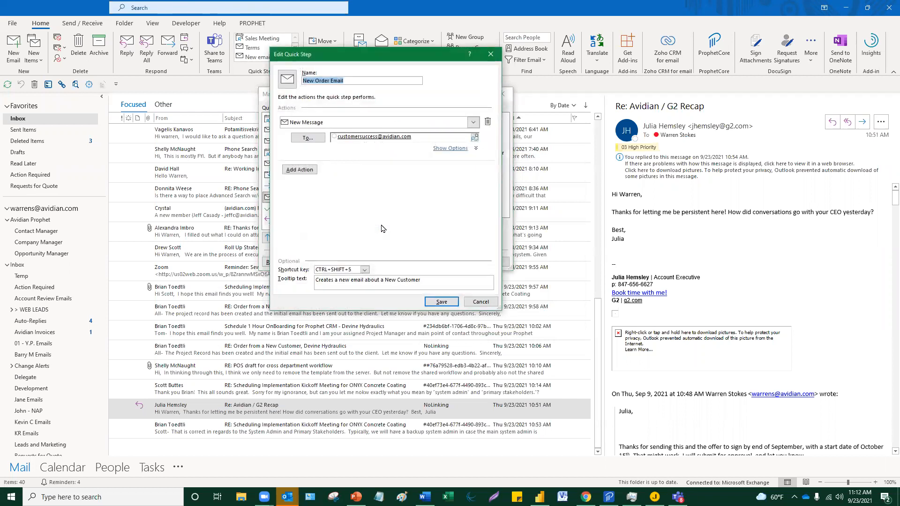
drag(354, 80, 301, 82)
click(449, 149)
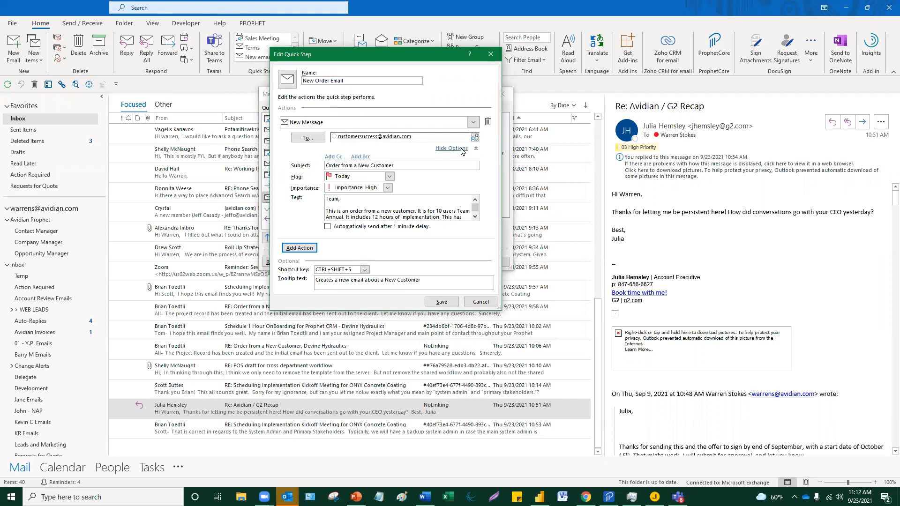
Examine the quick step's recipient address book, flag and importance choices and message text, and close the quick step dialogs without saving.
click(306, 139)
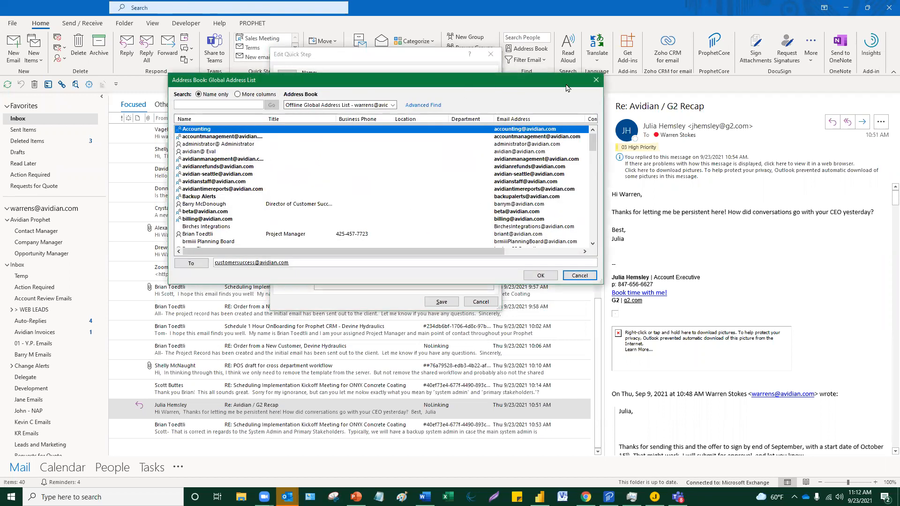
click(596, 79)
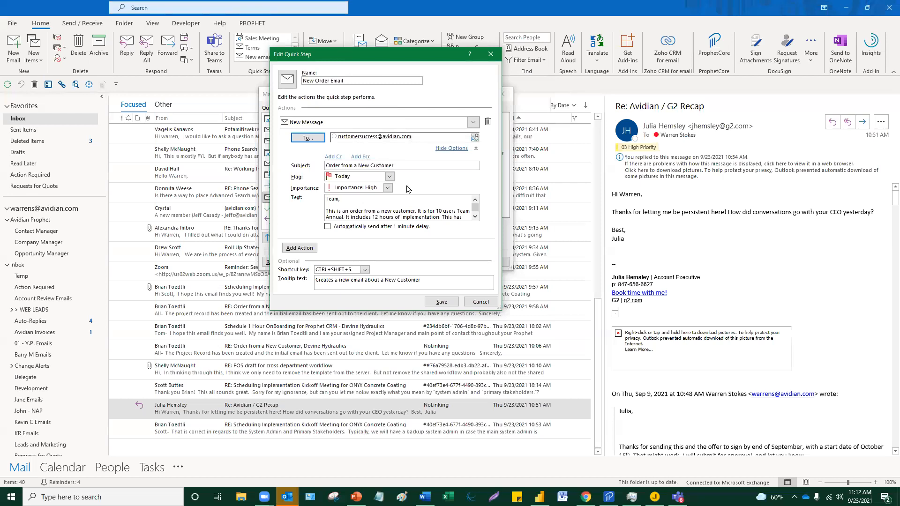
click(389, 177)
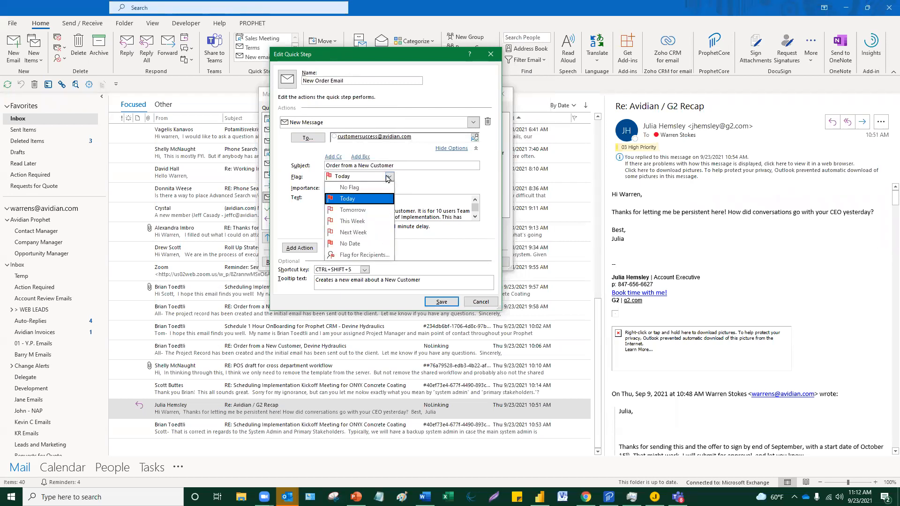
click(387, 178)
click(387, 189)
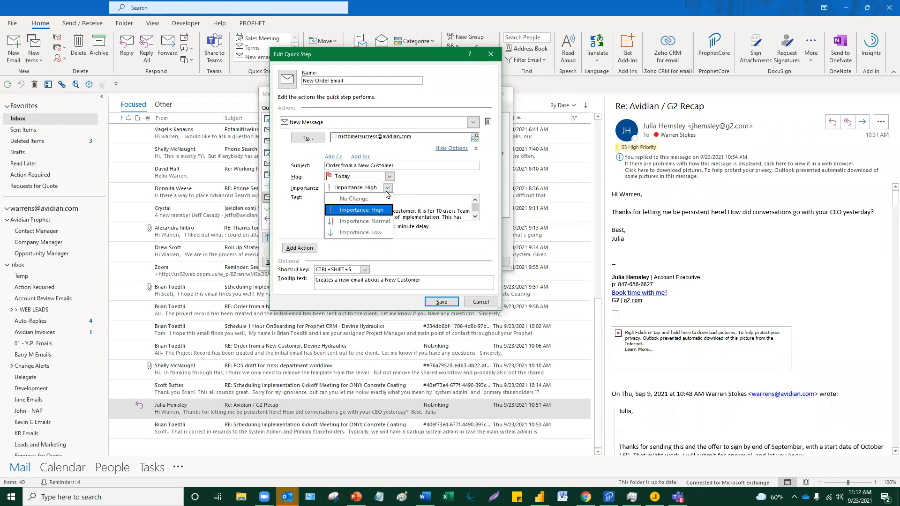
click(387, 191)
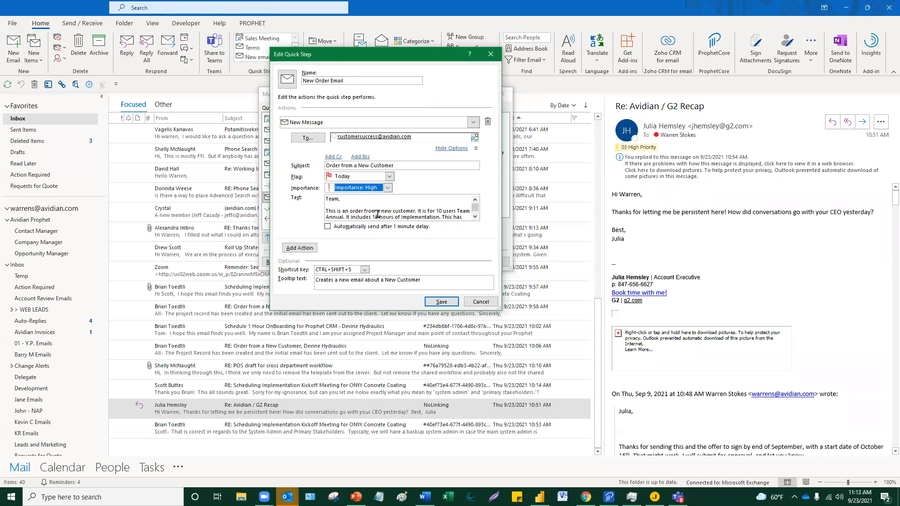
scroll(377, 214, down, 5)
scroll(378, 214, up, 5)
click(490, 54)
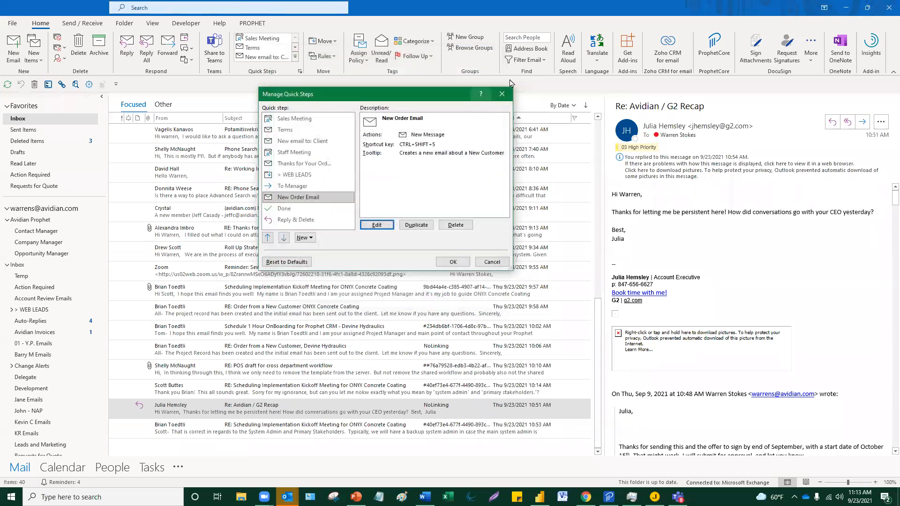
click(503, 94)
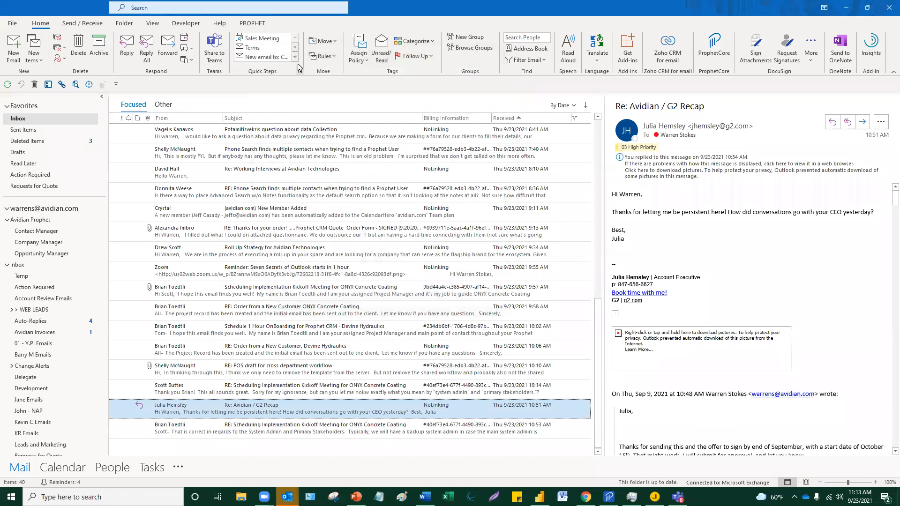
Open the setup for a new New E-mail To quick step and close it without finishing.
click(295, 56)
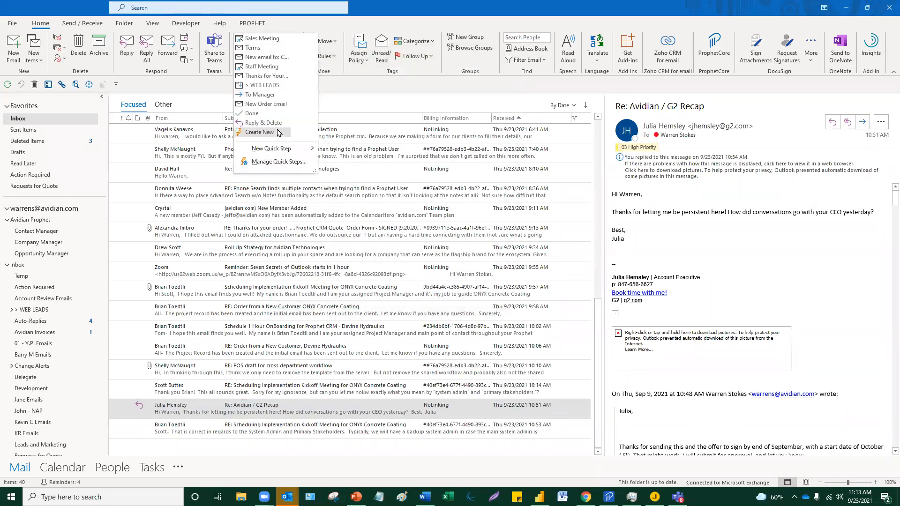
mouse_move(281, 149)
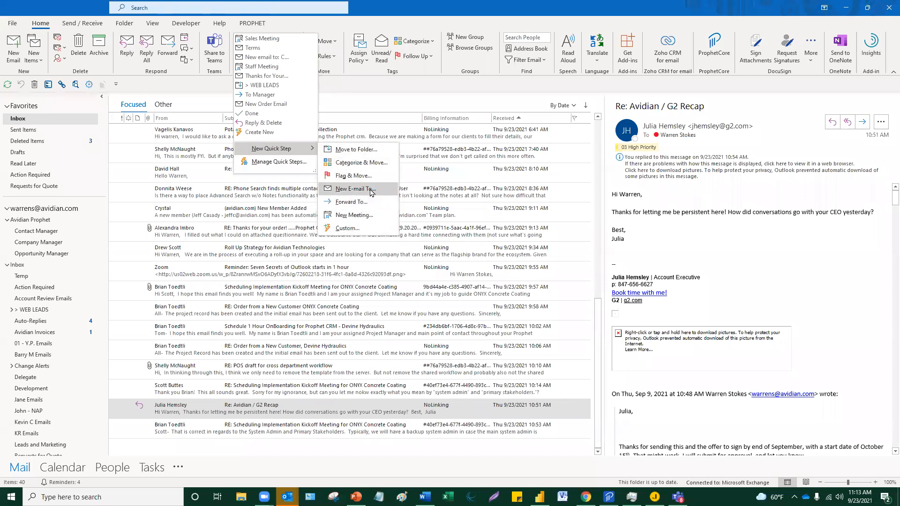
click(370, 190)
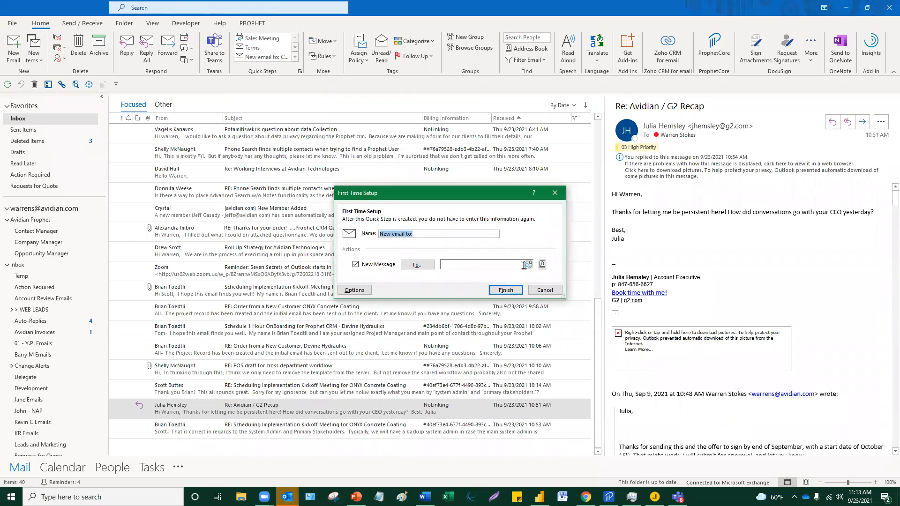
click(555, 193)
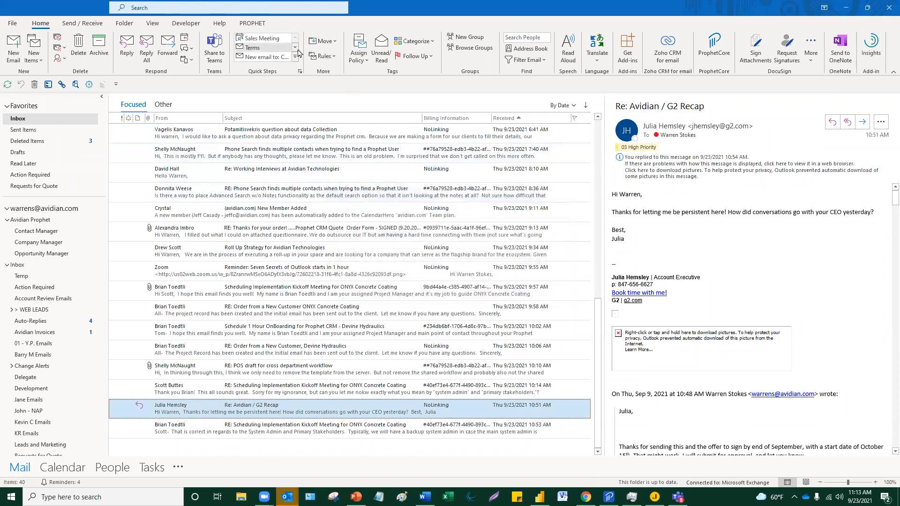
Run the Sales Meeting quick step again from the full quick step list and close the invitation unsent.
click(296, 48)
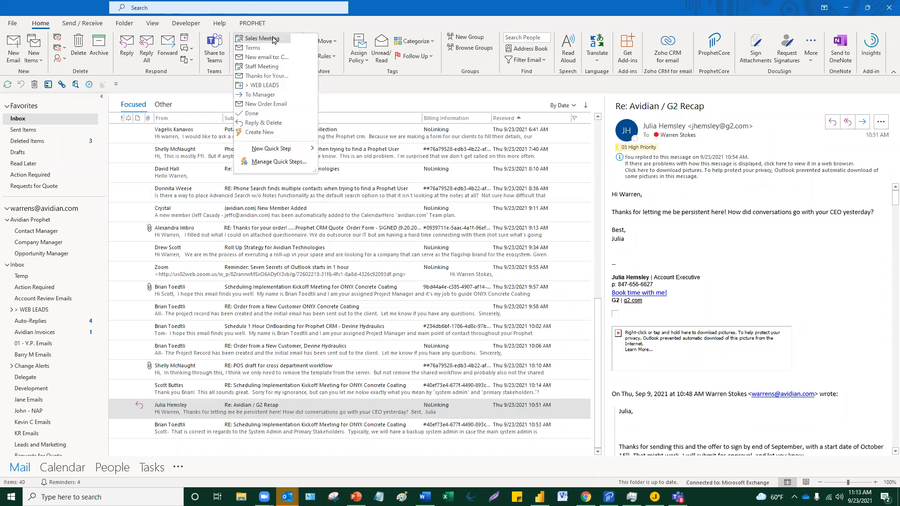
click(264, 39)
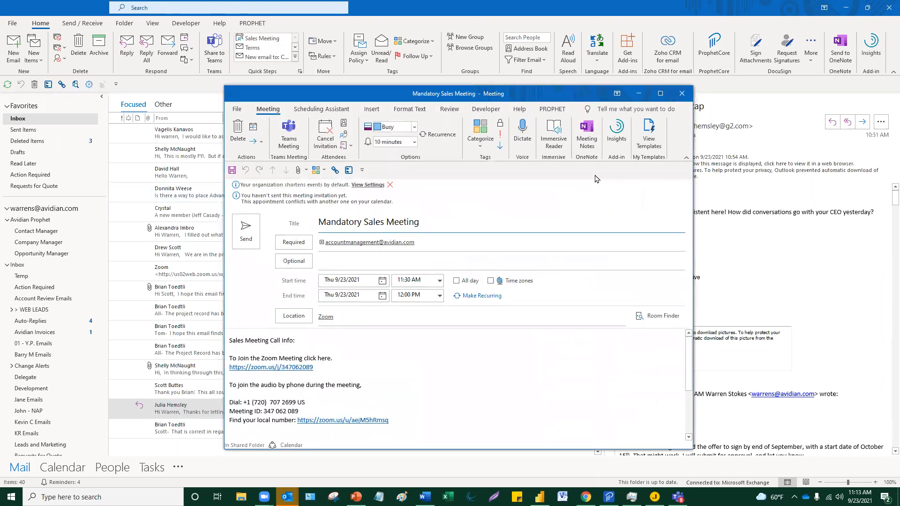
click(682, 94)
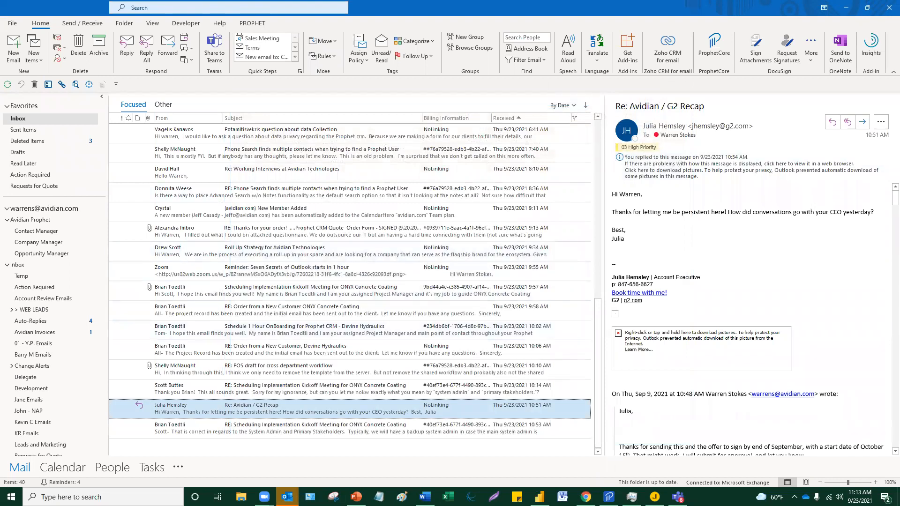
Switch to the calendar and mark complete the four tasks directly below "Quote Request for Prophet Enterprise Licenses" in today's task list.
scroll(446, 301, up, 1)
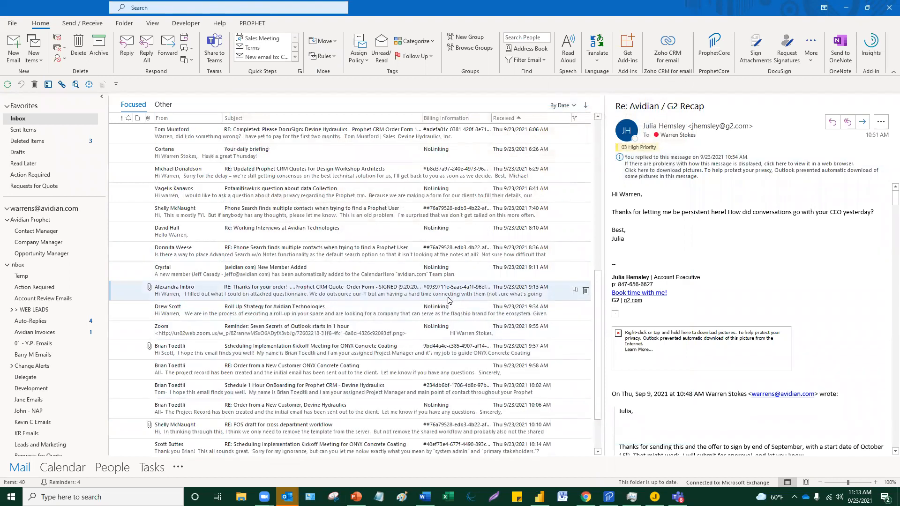
scroll(375, 314, up, 5)
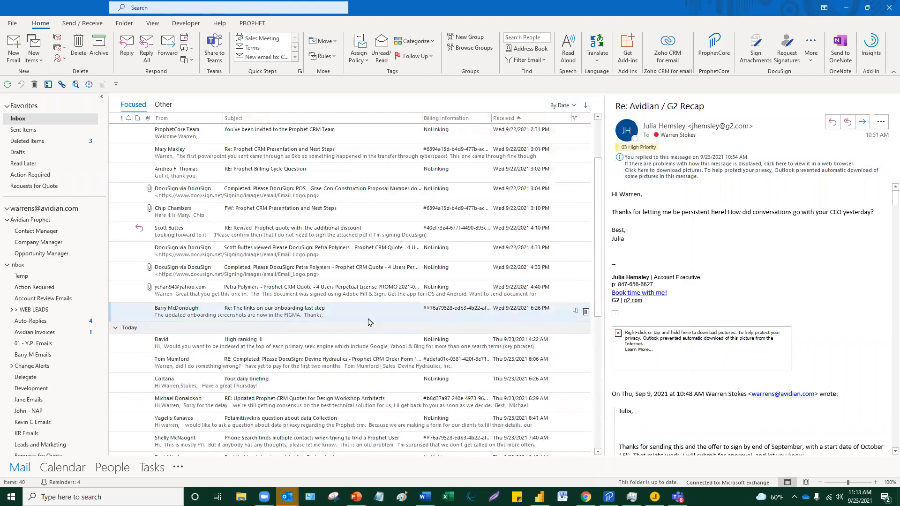
click(69, 468)
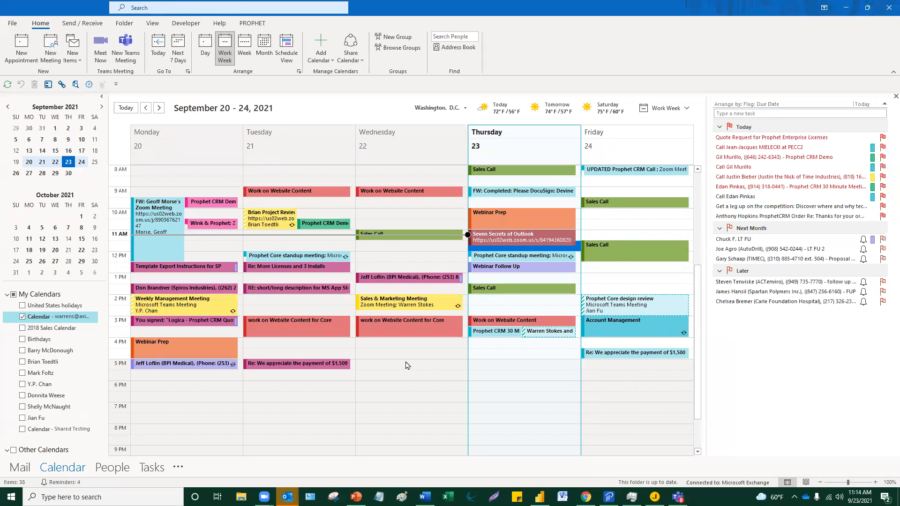
click(884, 157)
click(883, 158)
click(883, 157)
click(884, 147)
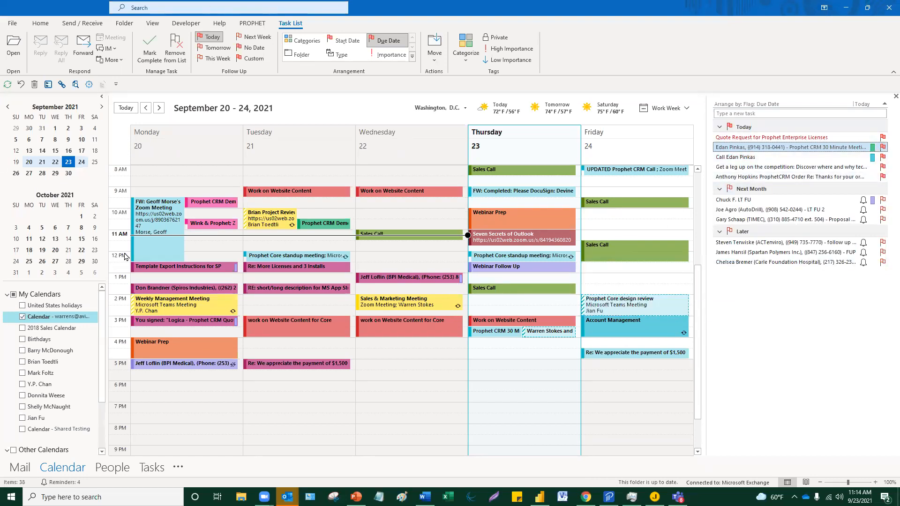
scroll(277, 313, down, 1)
scroll(375, 304, up, 2)
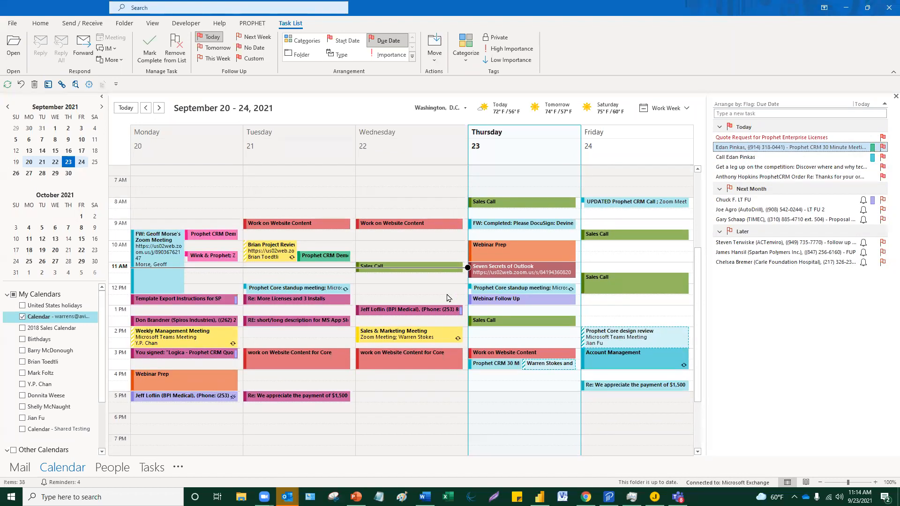
View the to-do list in the Tasks module and return to the calendar.
scroll(446, 298, down, 1)
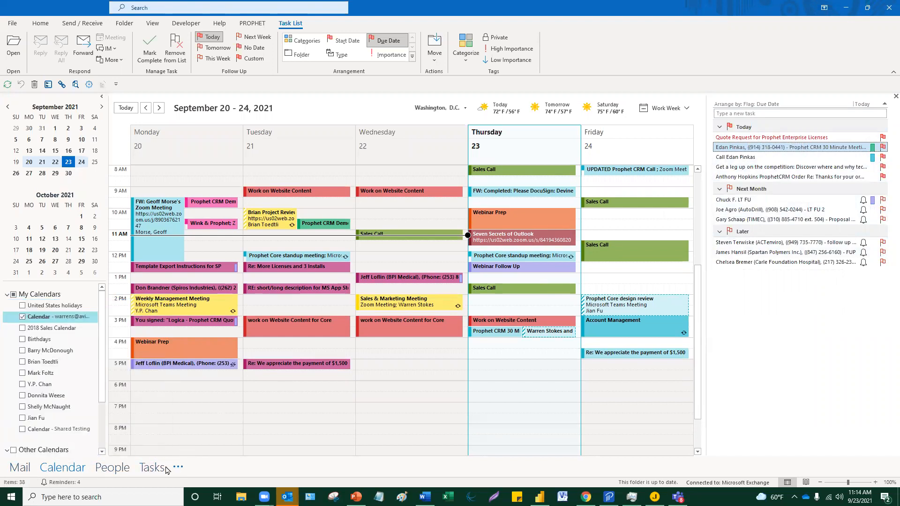
click(152, 473)
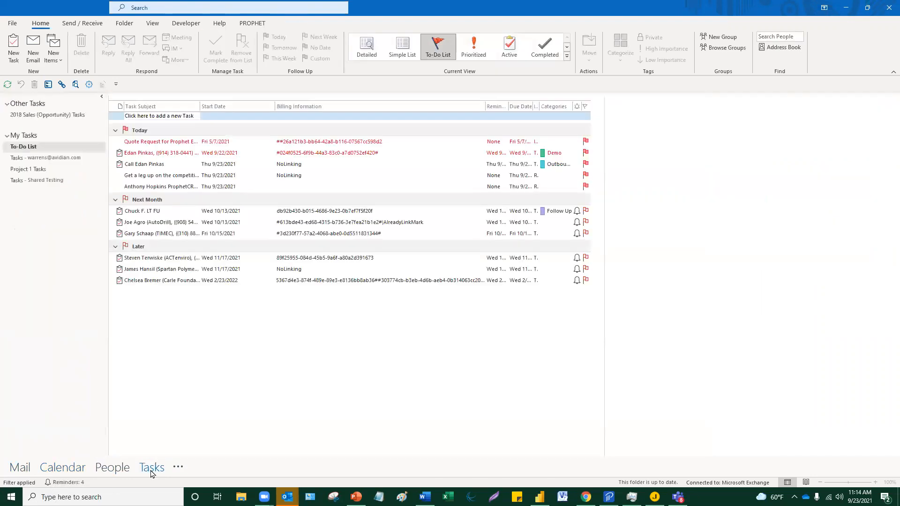
click(63, 469)
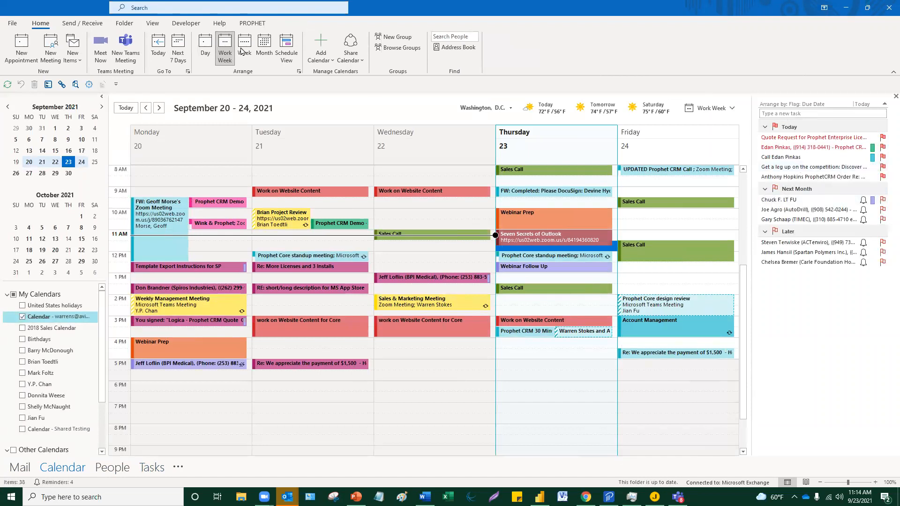
Turn off the calendar's To-Do Bar and show its Tasks section again.
click(154, 25)
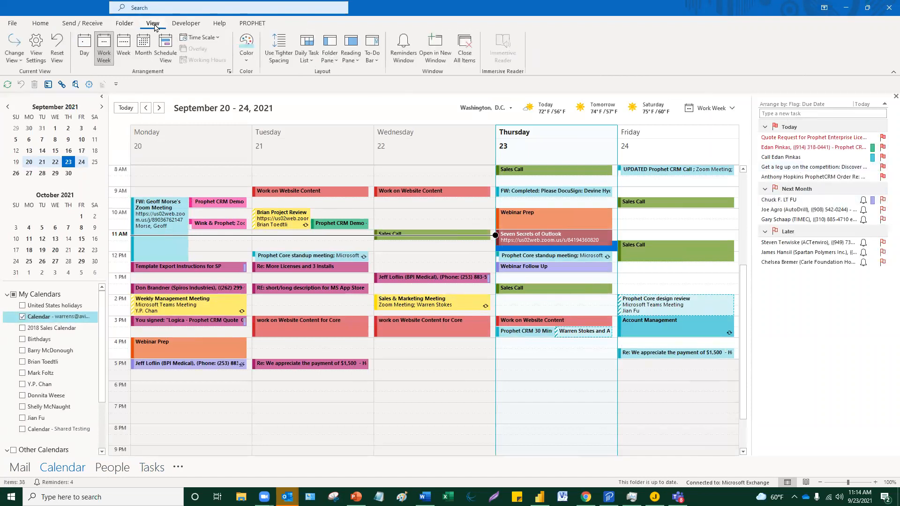
click(377, 61)
click(384, 113)
click(377, 62)
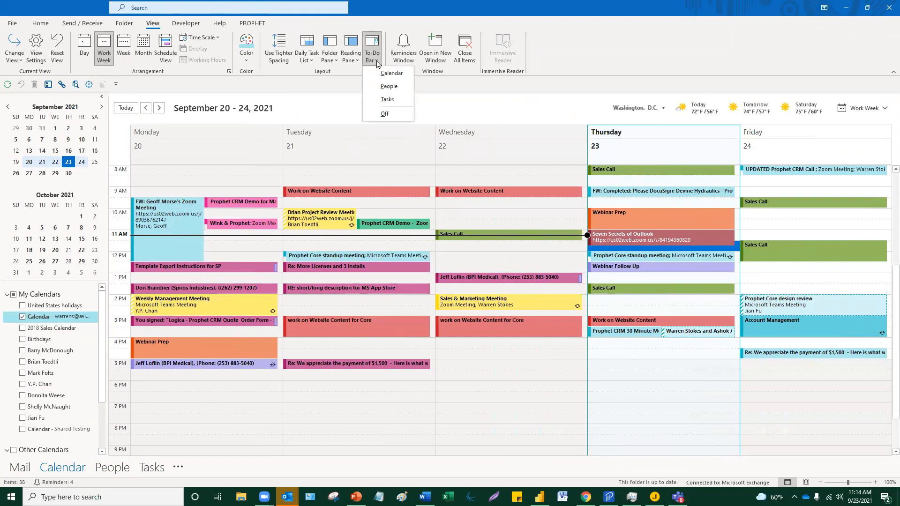
click(387, 99)
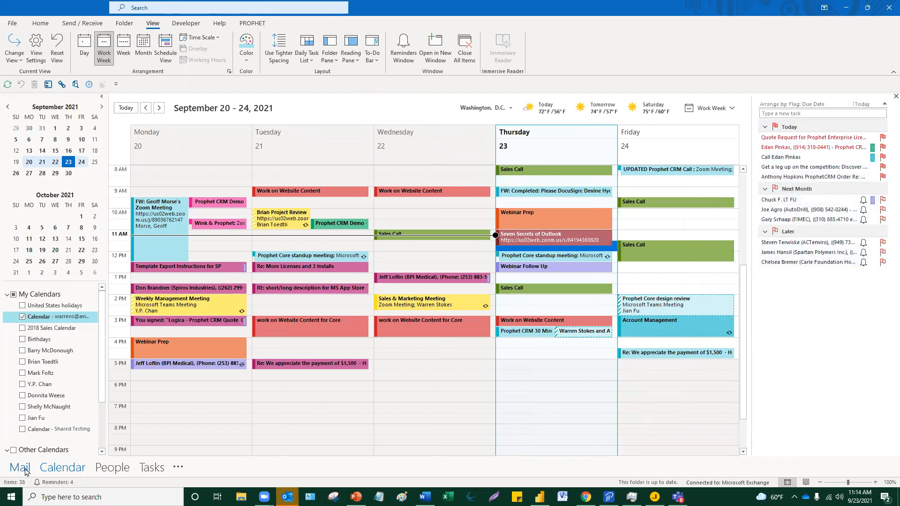
Turn on Compact Navigation for the module bar and look through its overflow list of additional modules.
click(178, 467)
click(217, 426)
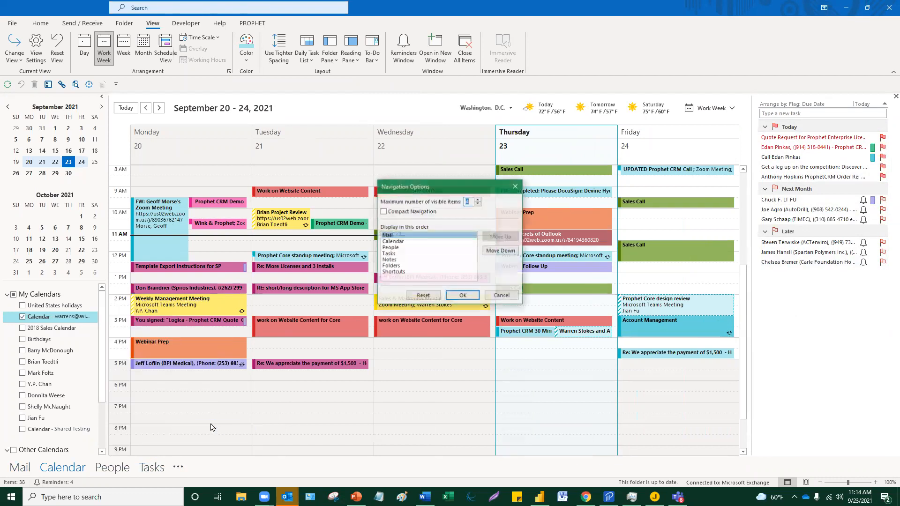
click(383, 212)
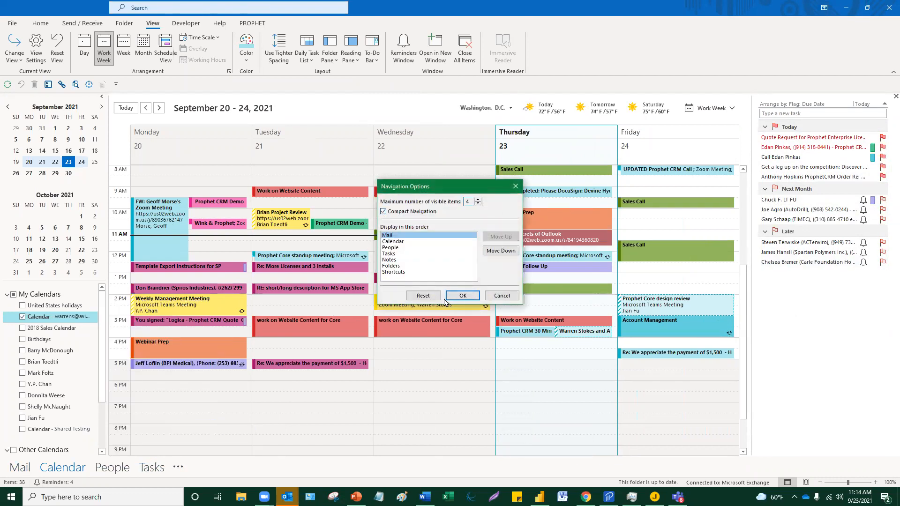
click(461, 296)
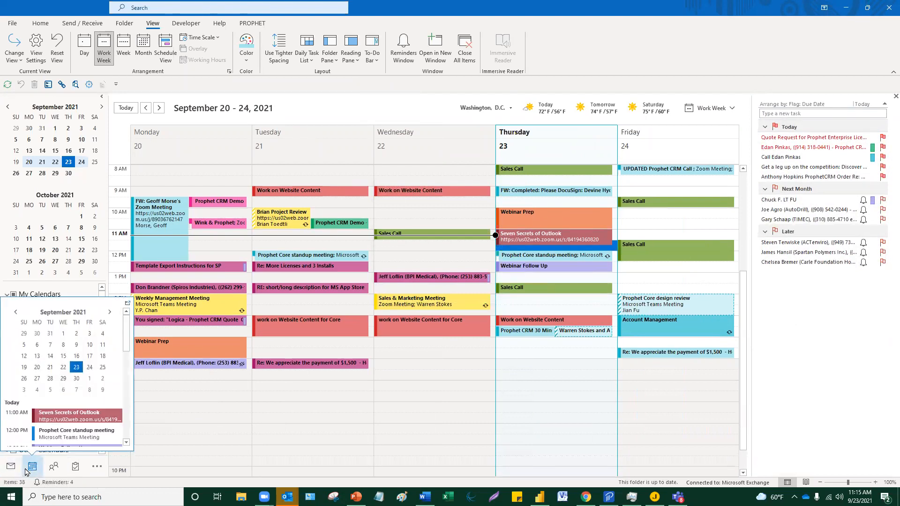
mouse_move(20, 471)
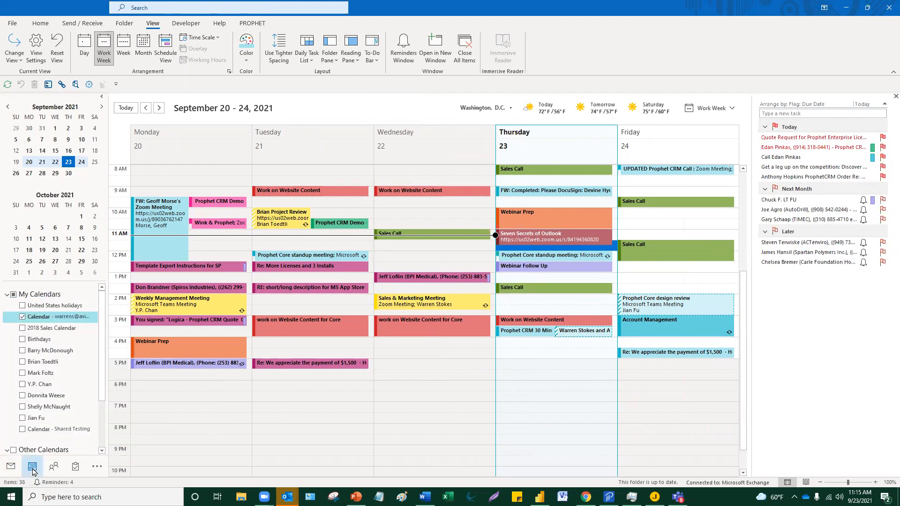
click(97, 467)
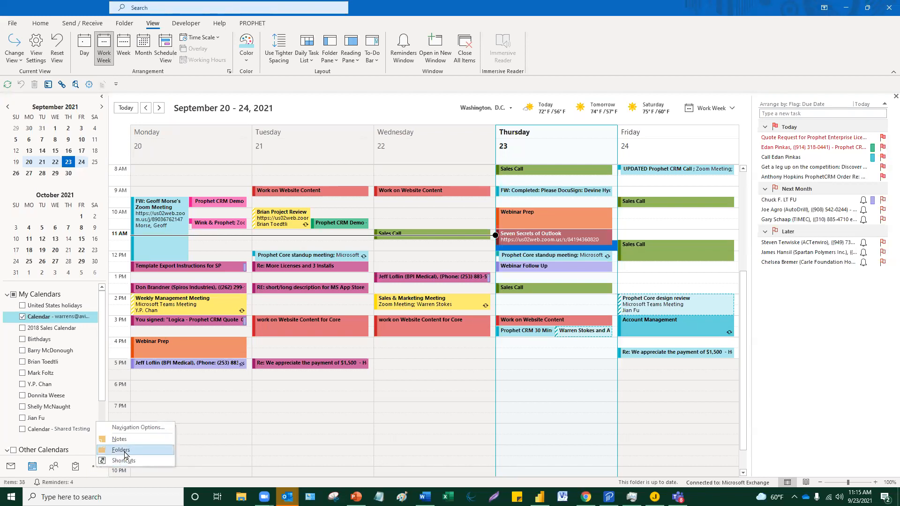
click(215, 441)
Turn off Compact Navigation so the module bar shows text names.
click(96, 467)
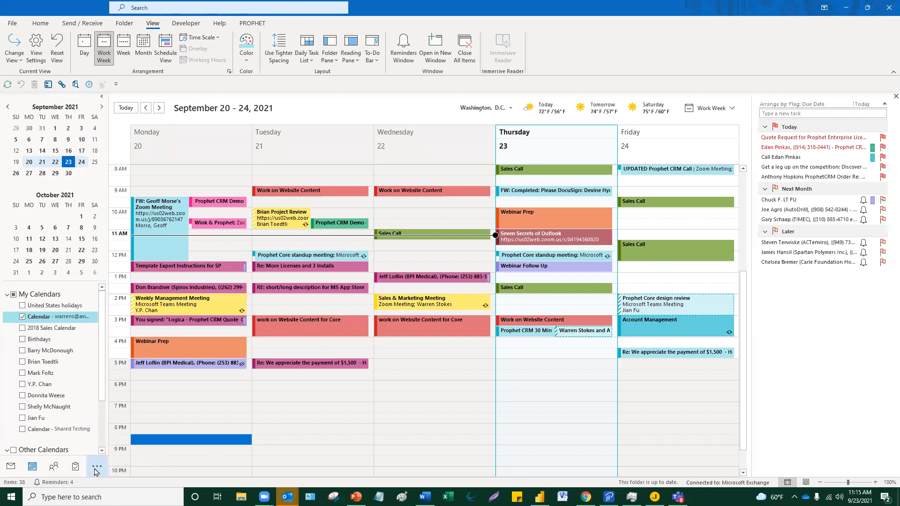
click(96, 471)
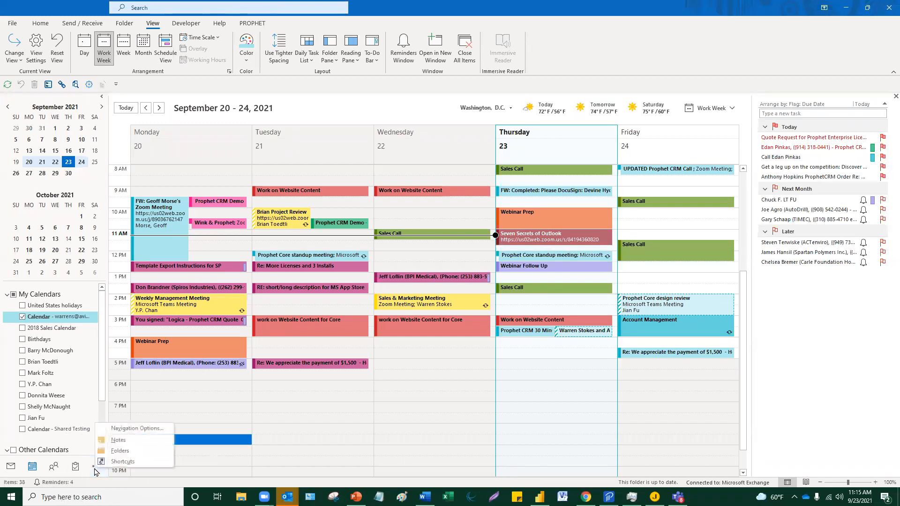
click(138, 432)
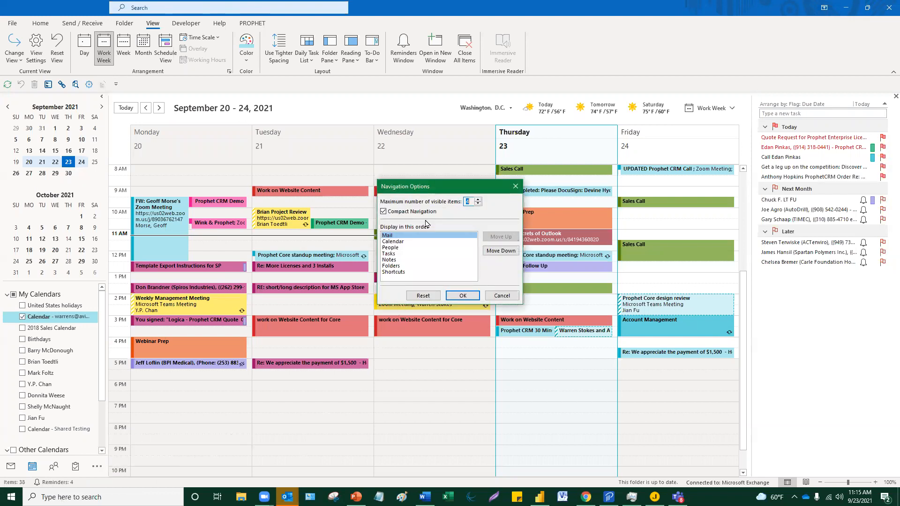
click(384, 212)
click(462, 295)
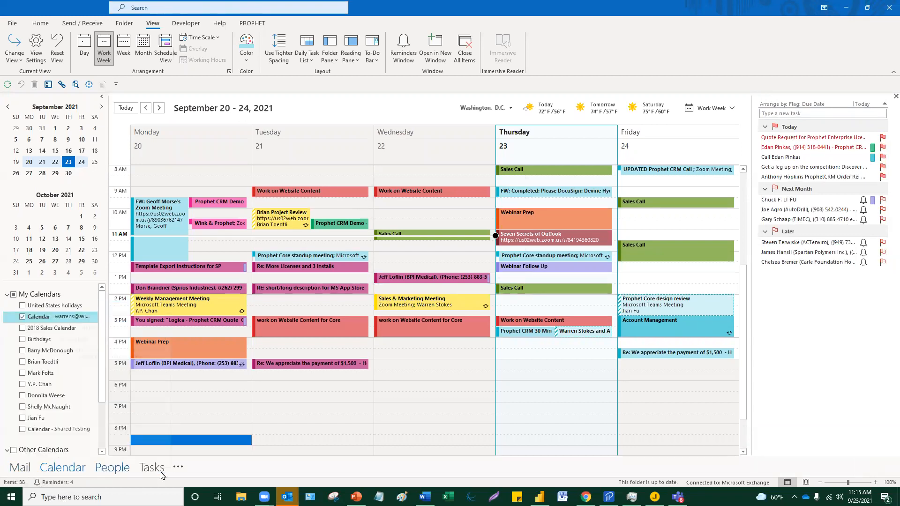
click(314, 387)
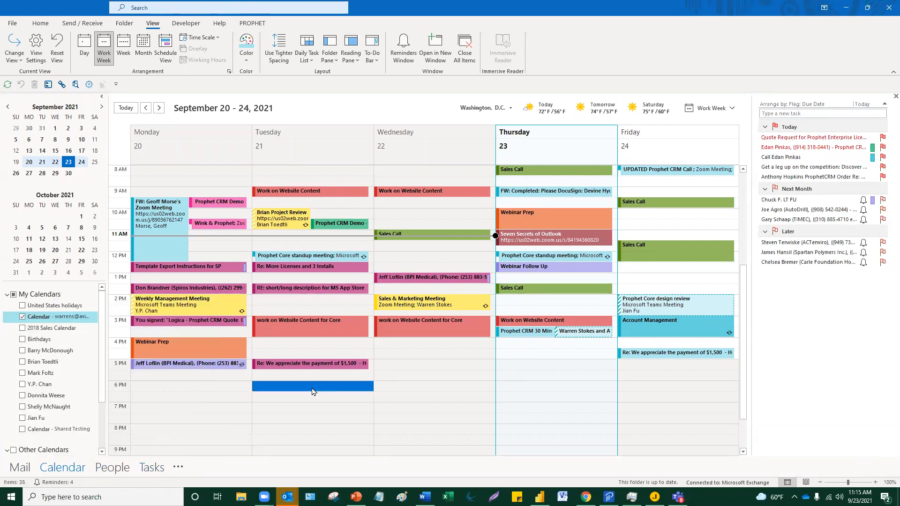
Move Notes above Tasks in the navigation order and set the maximum number of visible items to 5.
click(178, 469)
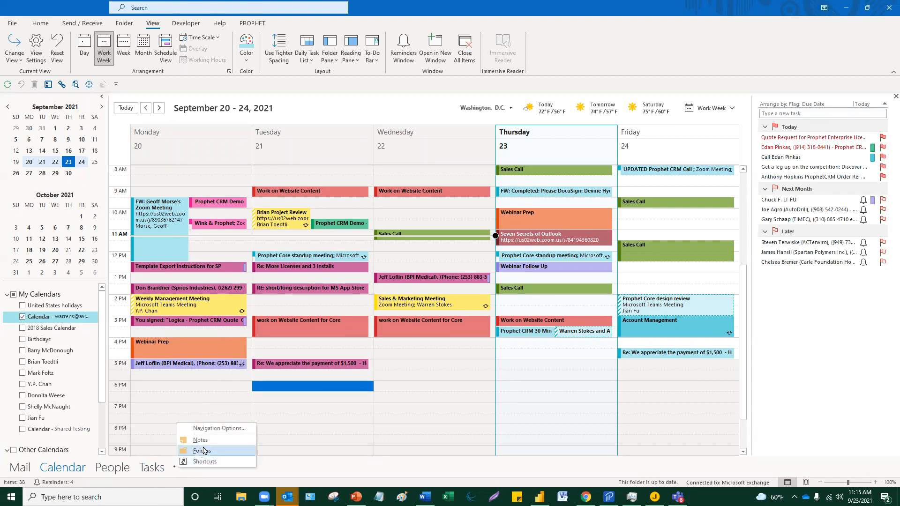
click(218, 428)
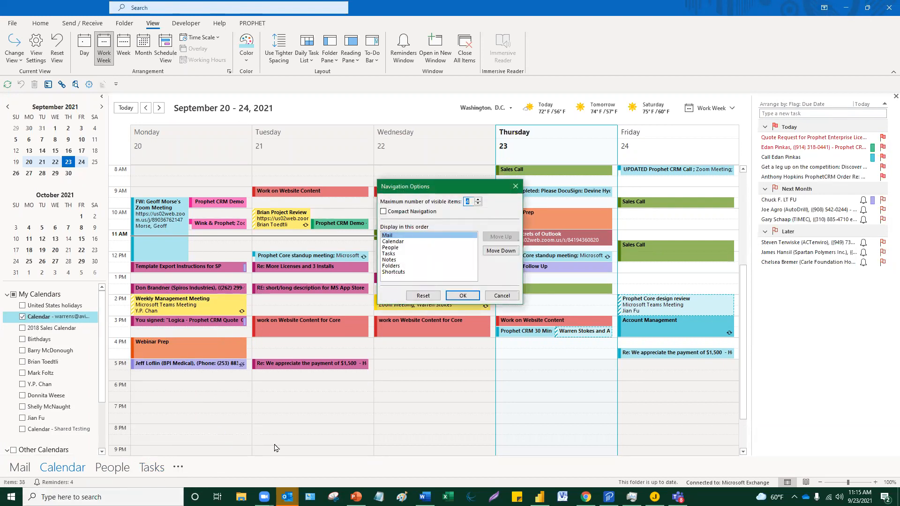
click(394, 260)
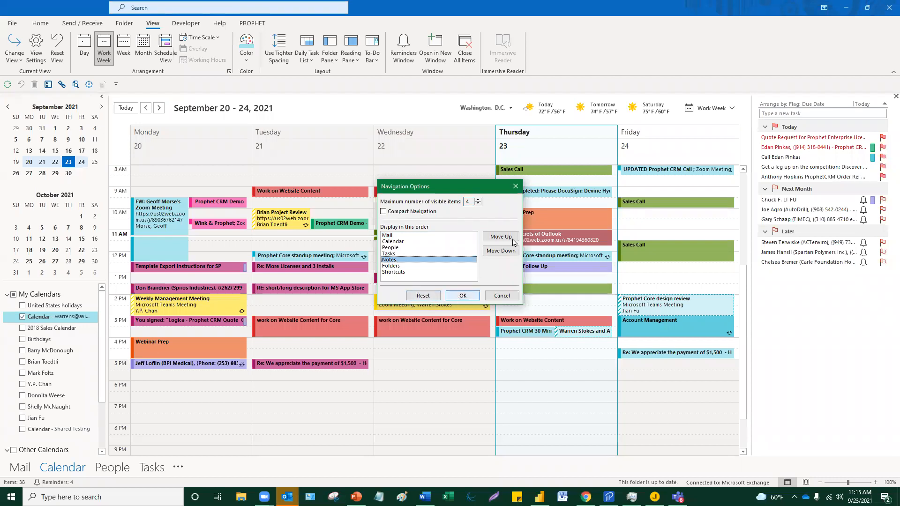
click(513, 241)
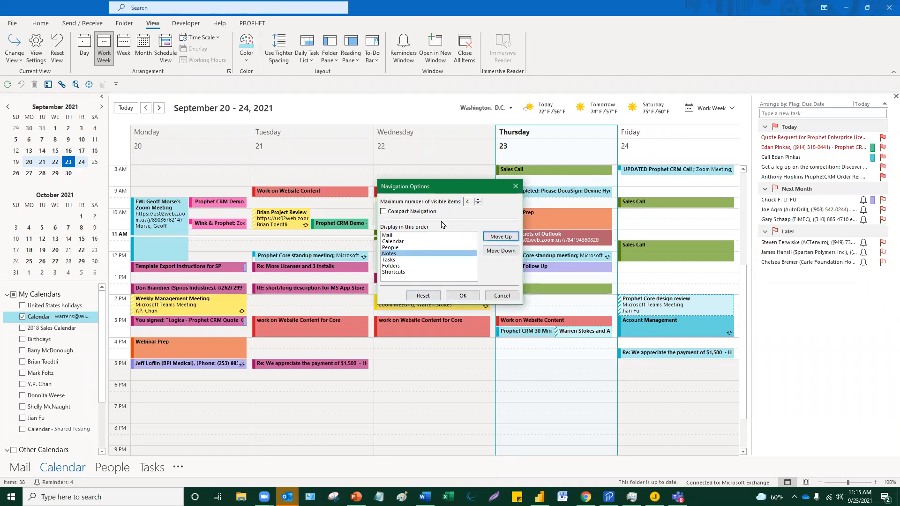
click(478, 199)
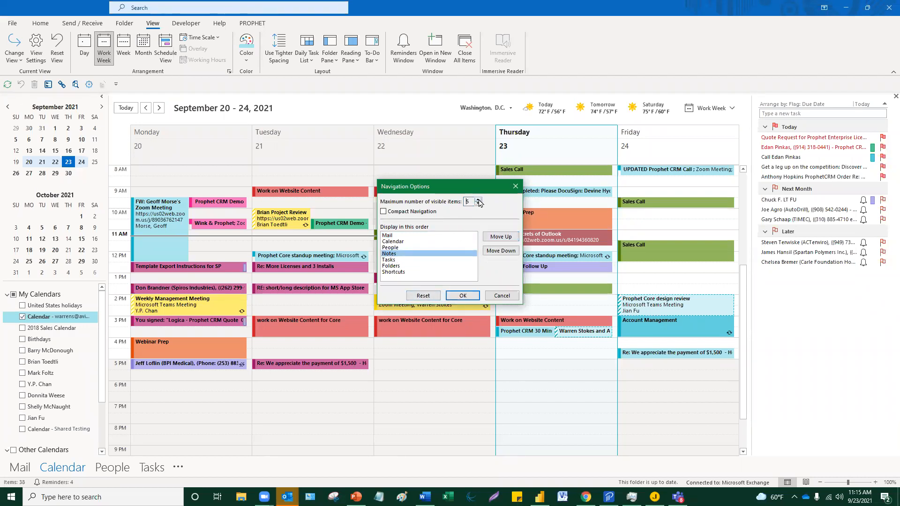
click(463, 295)
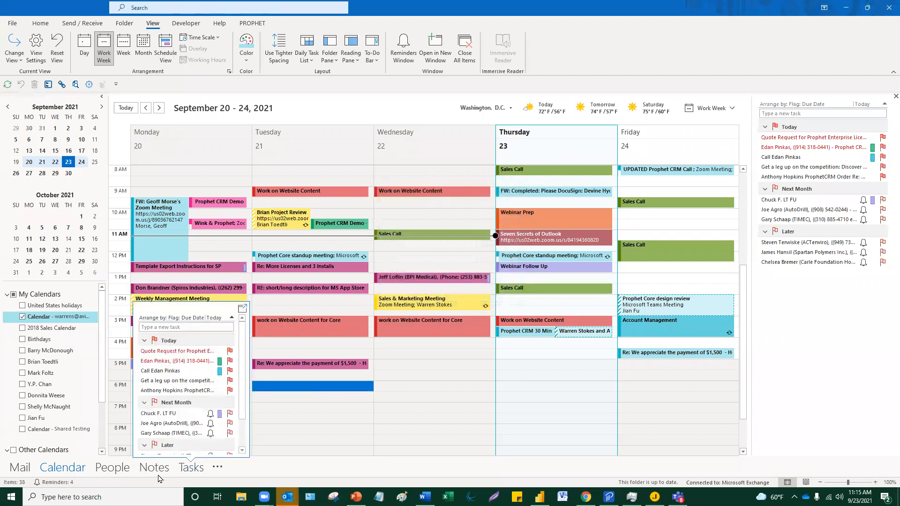
View the saved notes in the Notes module and switch to the mail inbox.
click(151, 469)
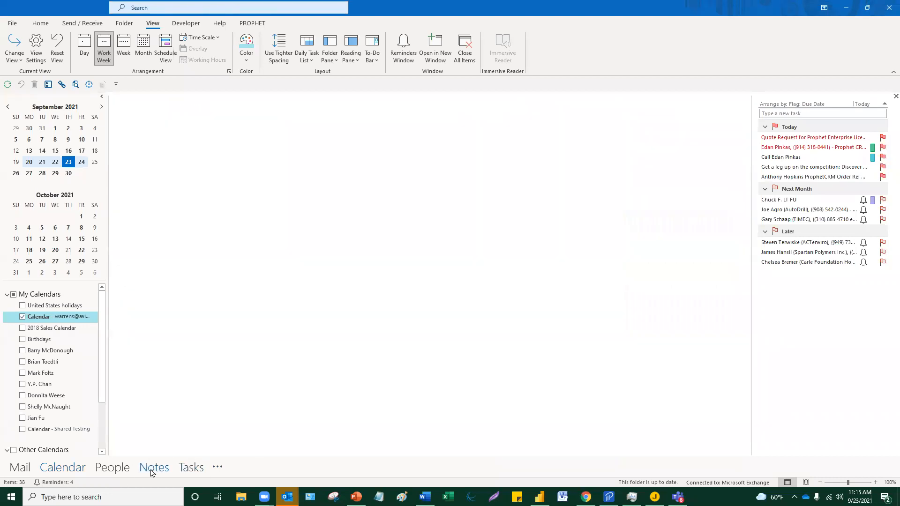
click(151, 470)
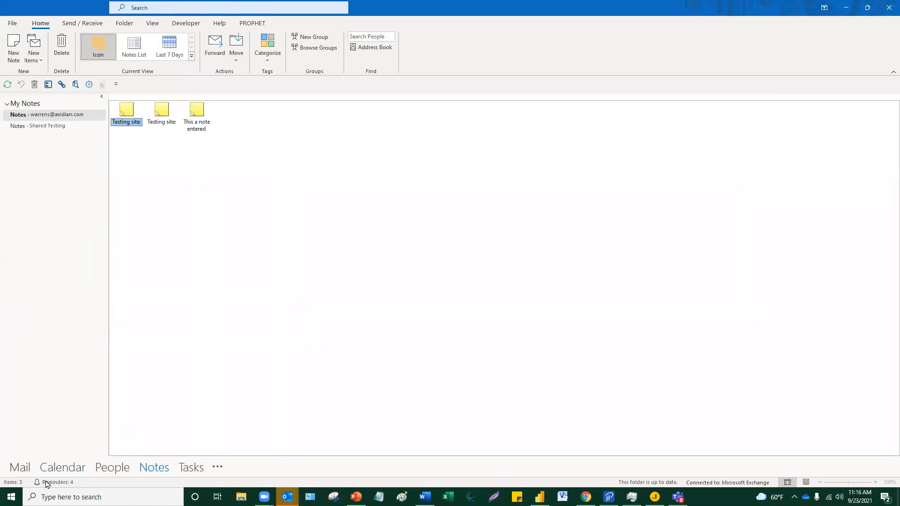
click(20, 467)
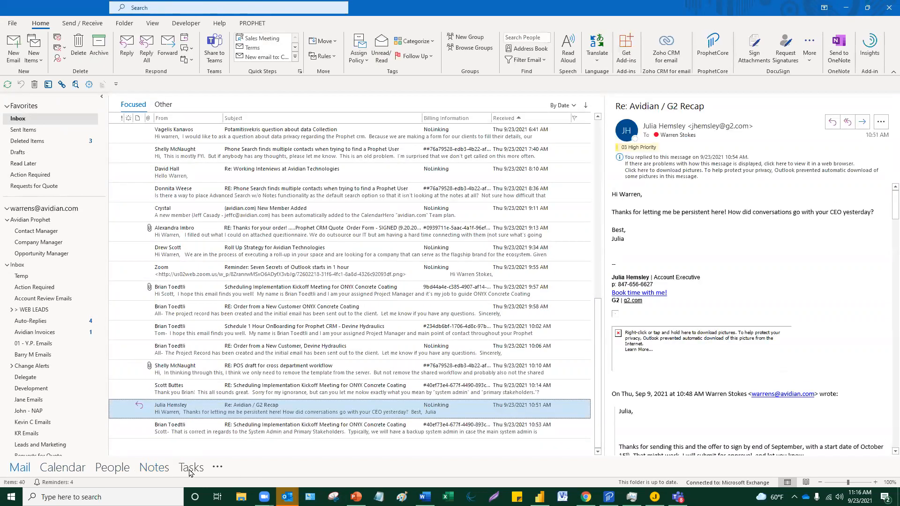
Enable Compact Navigation in the navigation options from the mail view.
click(217, 468)
click(239, 445)
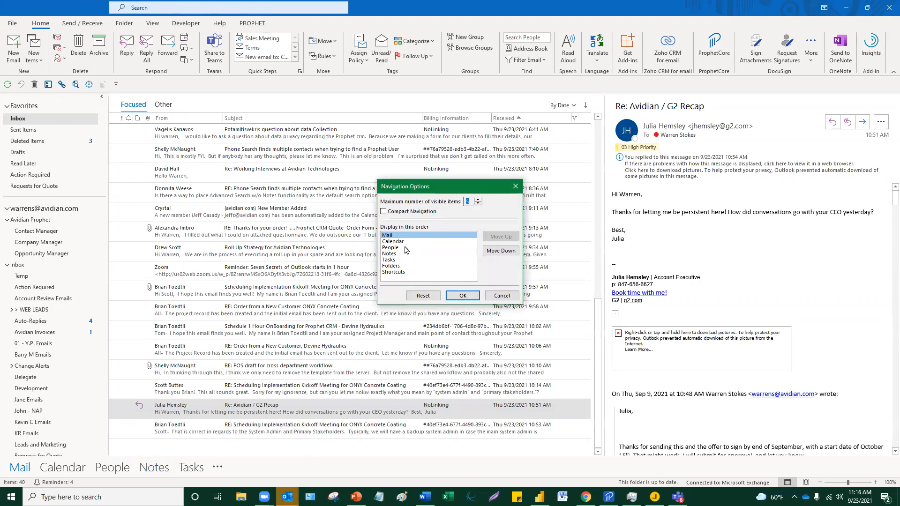
click(399, 216)
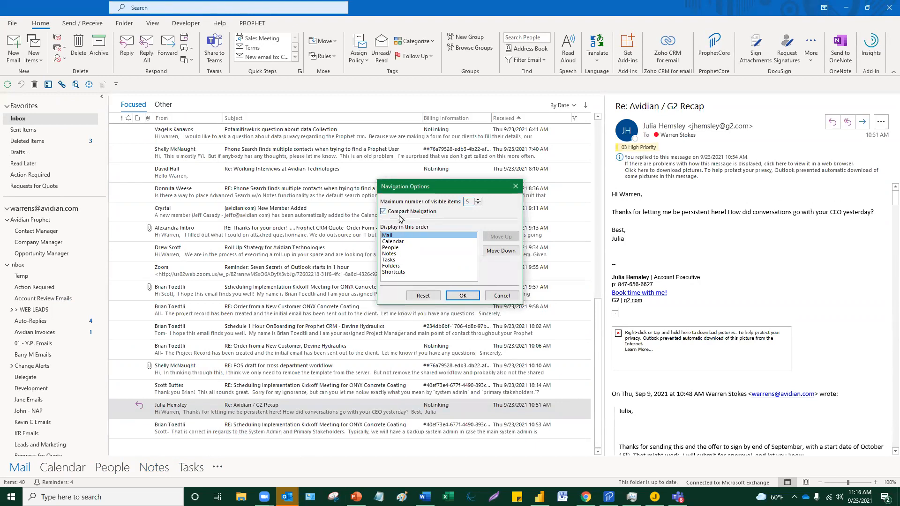
click(461, 297)
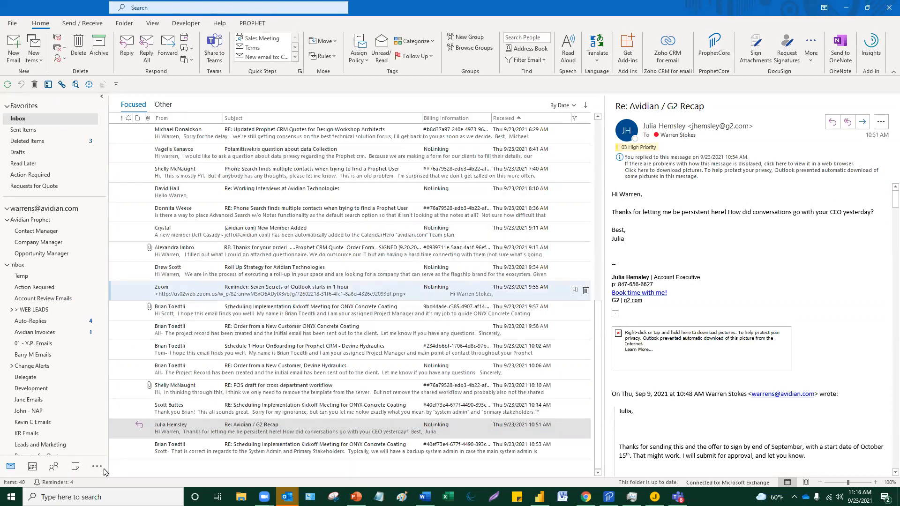
Disable Compact Navigation again in the navigation options.
click(97, 466)
click(122, 428)
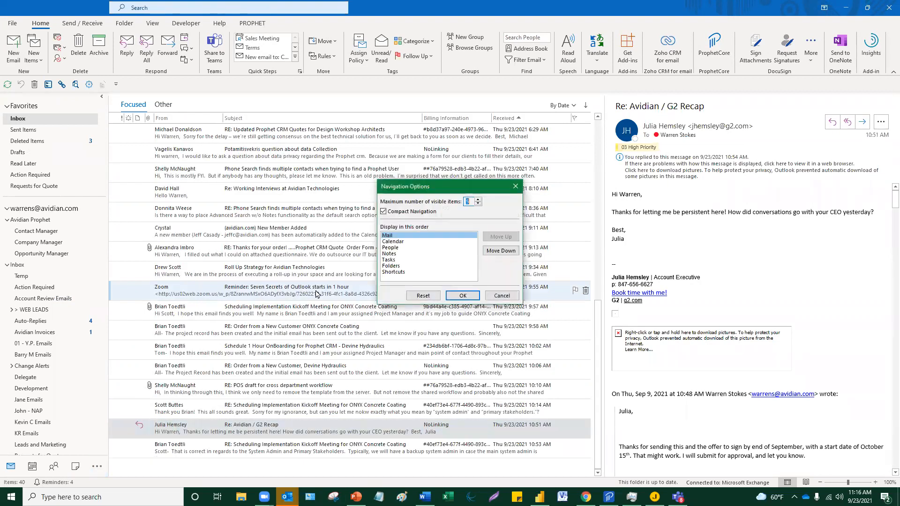
click(383, 211)
click(462, 296)
Create and save an untitled calendar appointment on Wed 9/22/2021 from 4:30 PM to 6:00 PM with the Training category.
click(60, 468)
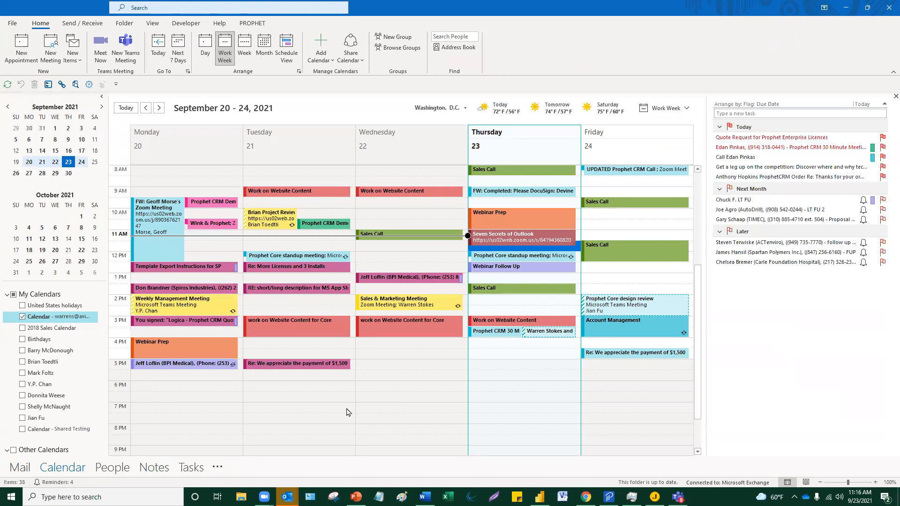
double_click(415, 357)
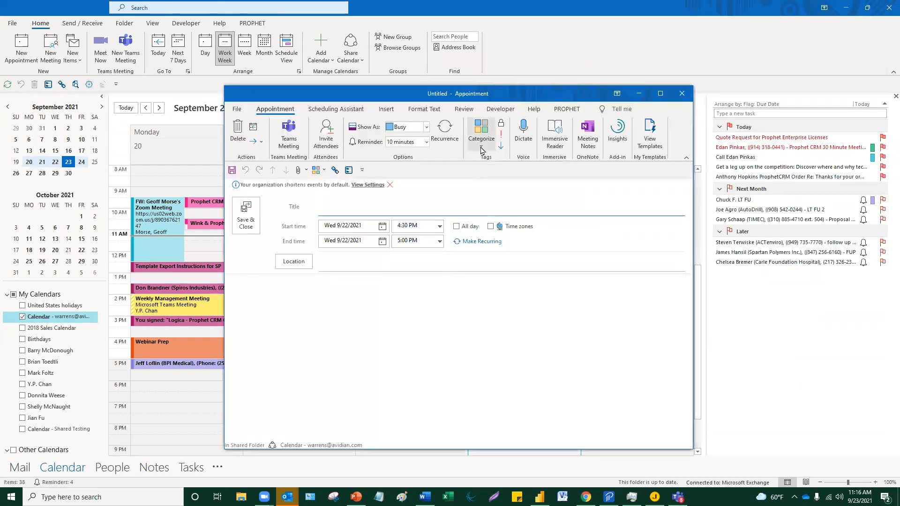
click(481, 149)
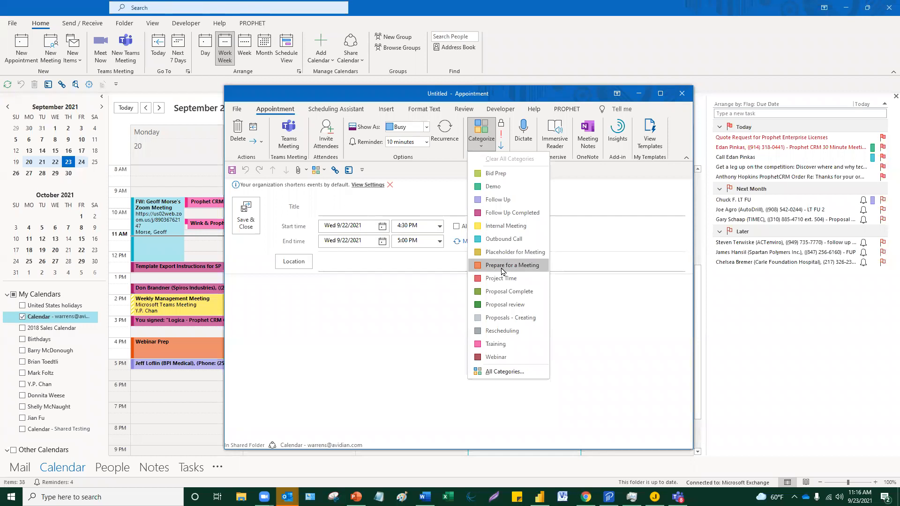
click(495, 344)
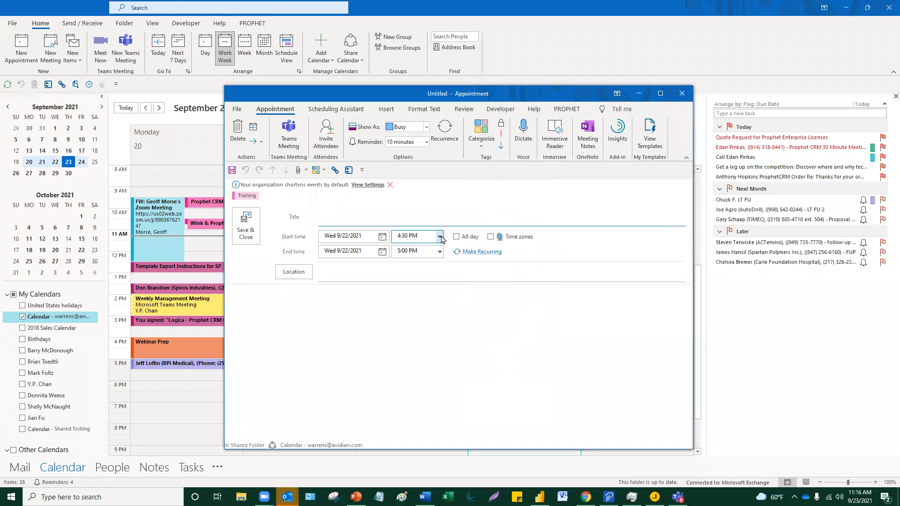
click(439, 252)
click(407, 283)
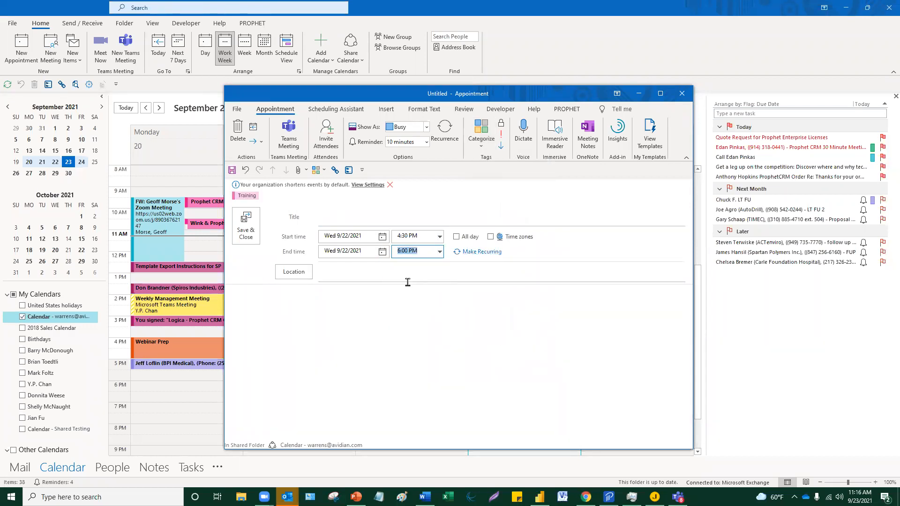
click(246, 226)
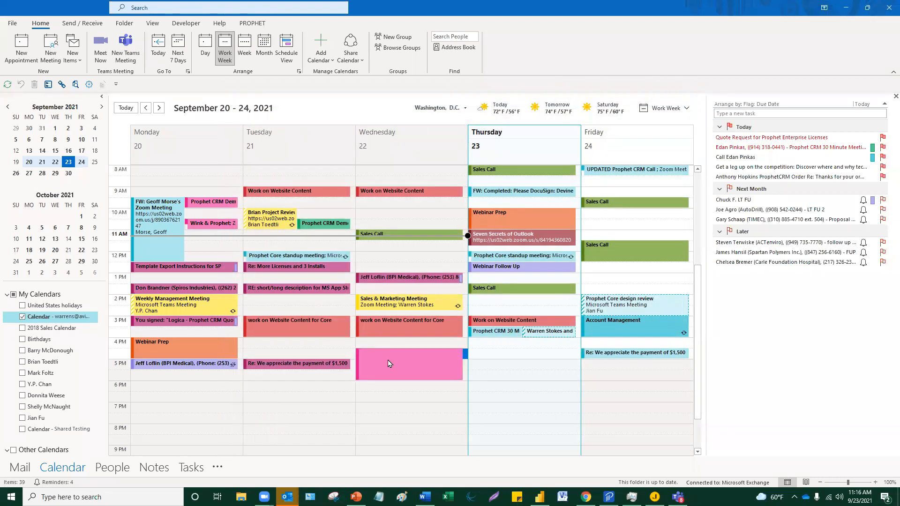
Open and close the untitled Training appointment on Wednesday, and delete it from the calendar.
double_click(388, 363)
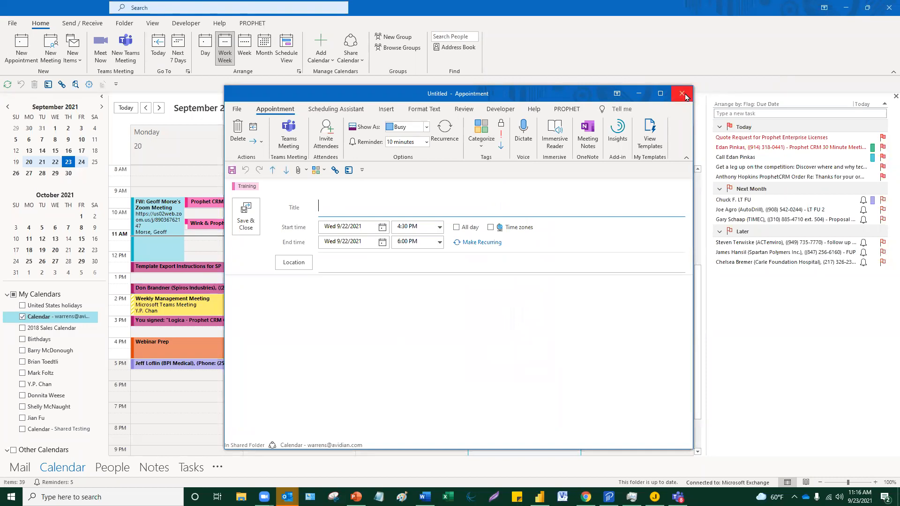
click(682, 93)
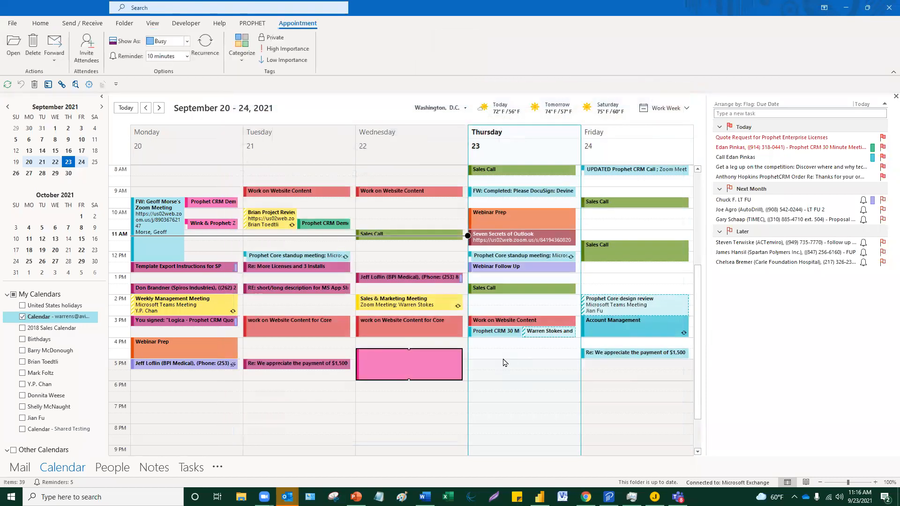
key(Delete)
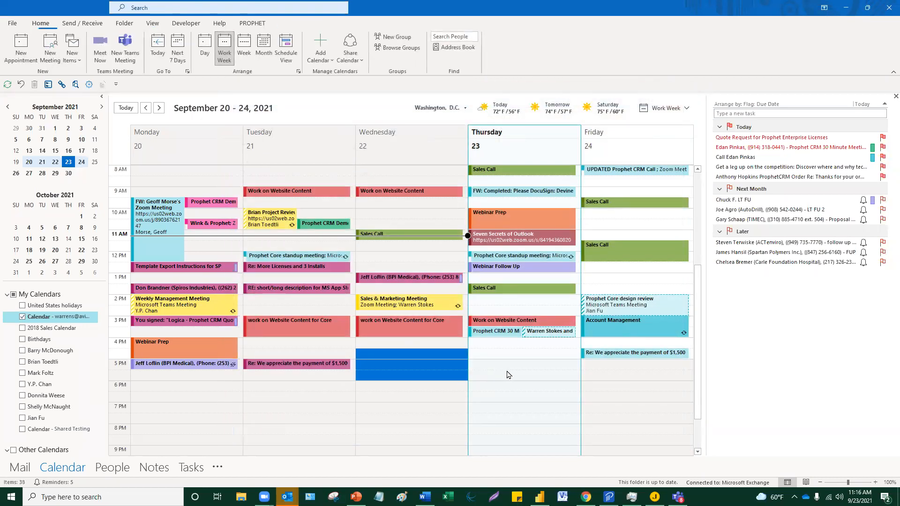
click(511, 357)
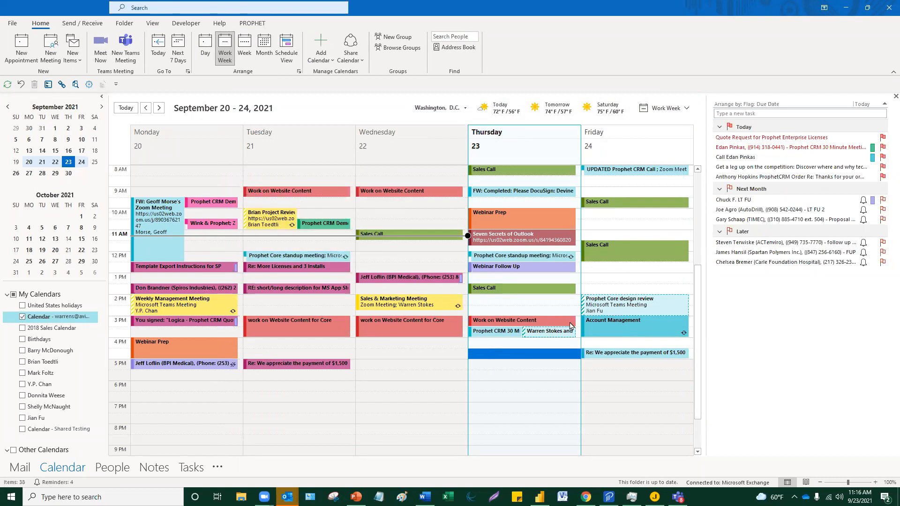
mouse_move(571, 323)
click(402, 359)
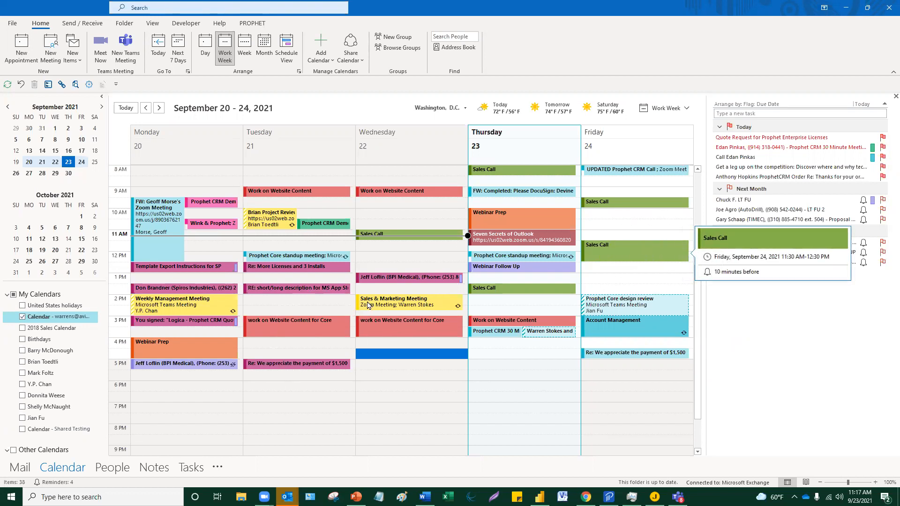
mouse_move(368, 304)
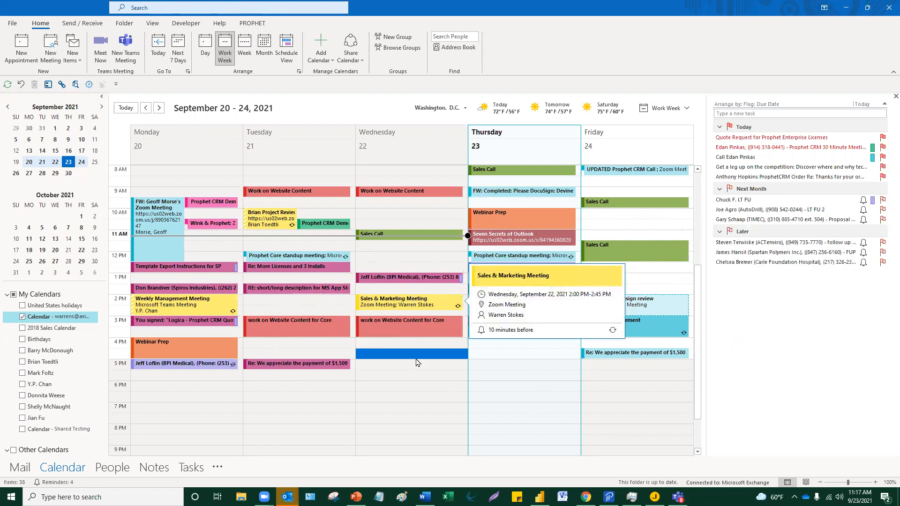
click(403, 368)
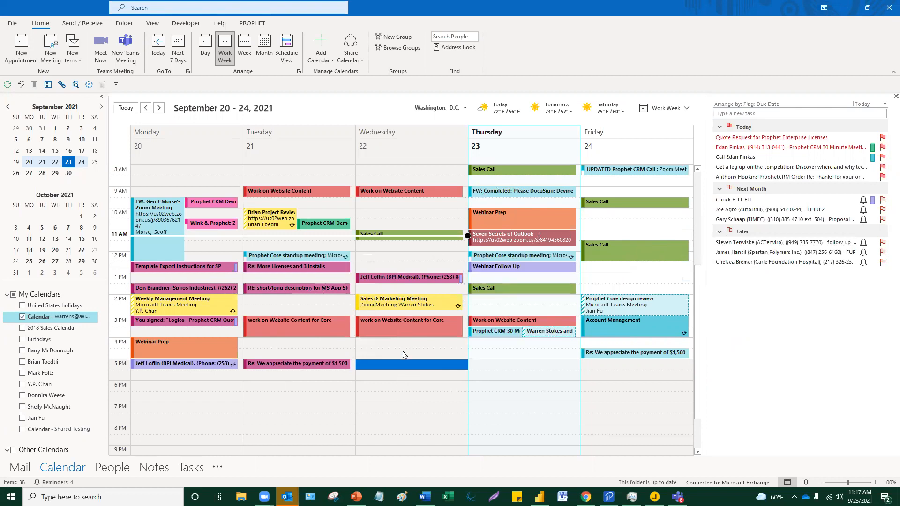
Create and save an appointment titled Sales Call on Wed 9/22/2021 from 4:30 PM to 5:30 PM.
double_click(403, 354)
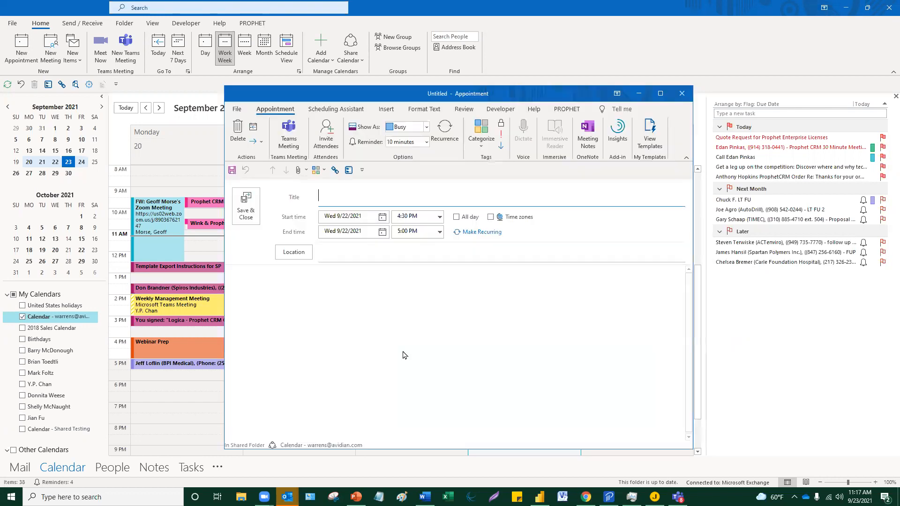
text(Sales Call)
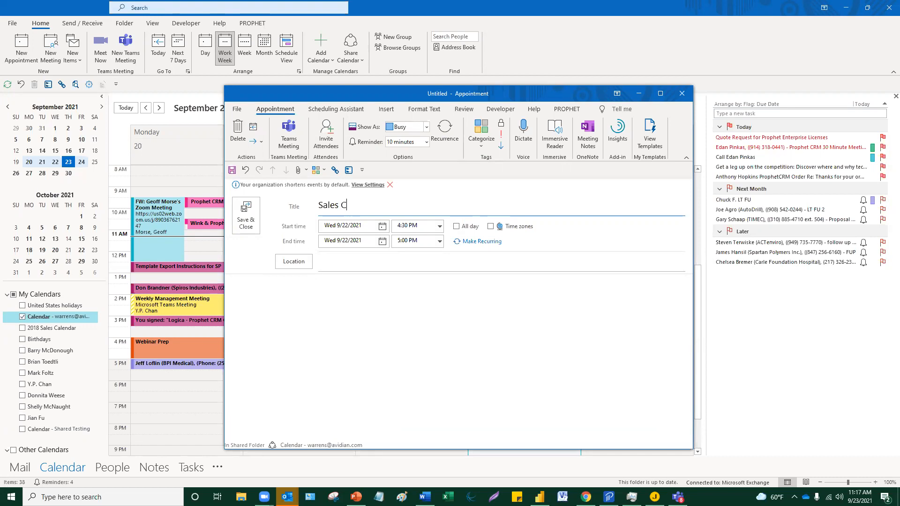
click(440, 241)
click(408, 270)
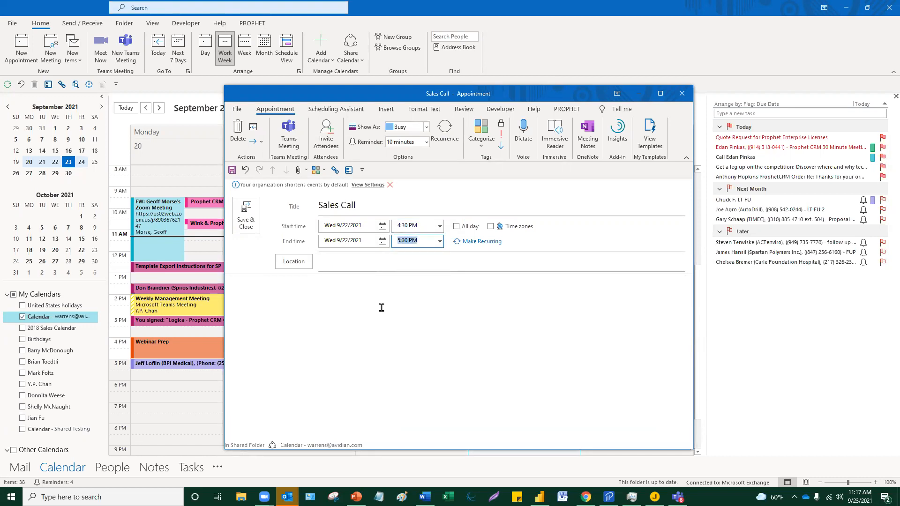
click(245, 216)
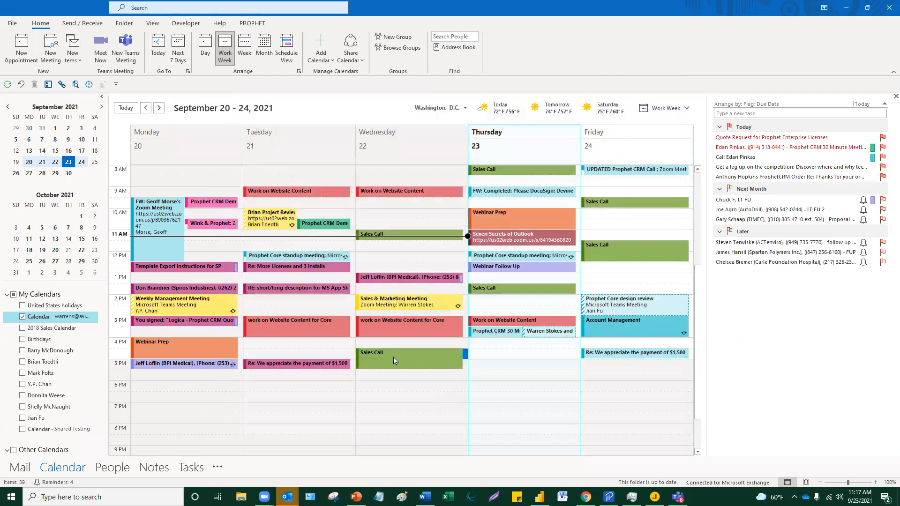
Delete the late-afternoon Sales Call appointment on Wednesday from the calendar.
mouse_move(393, 357)
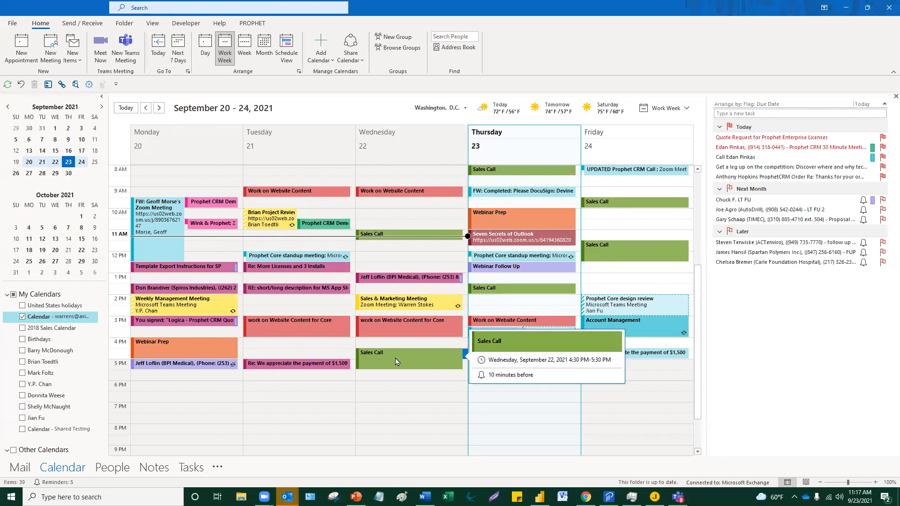
click(395, 378)
click(389, 366)
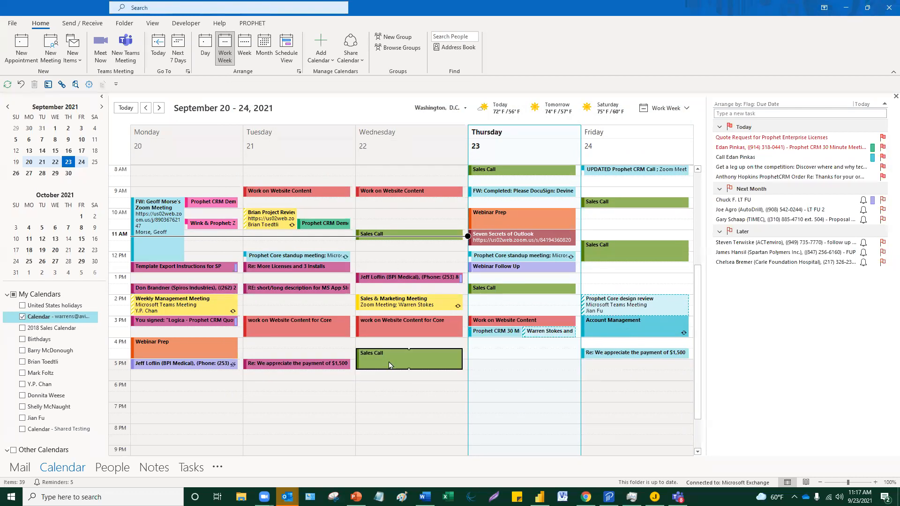
key(Delete)
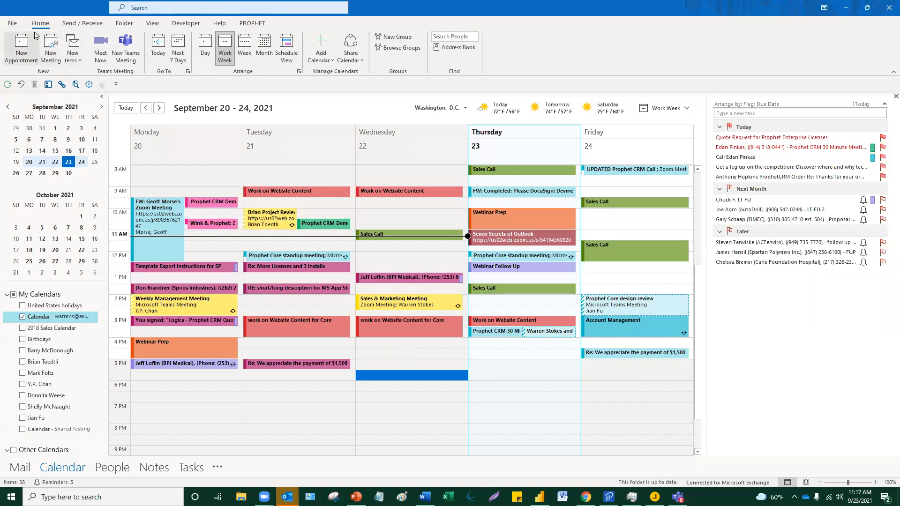
Add a conditional formatting rule named Webinar to the calendar view and set its color to Blue.
click(152, 23)
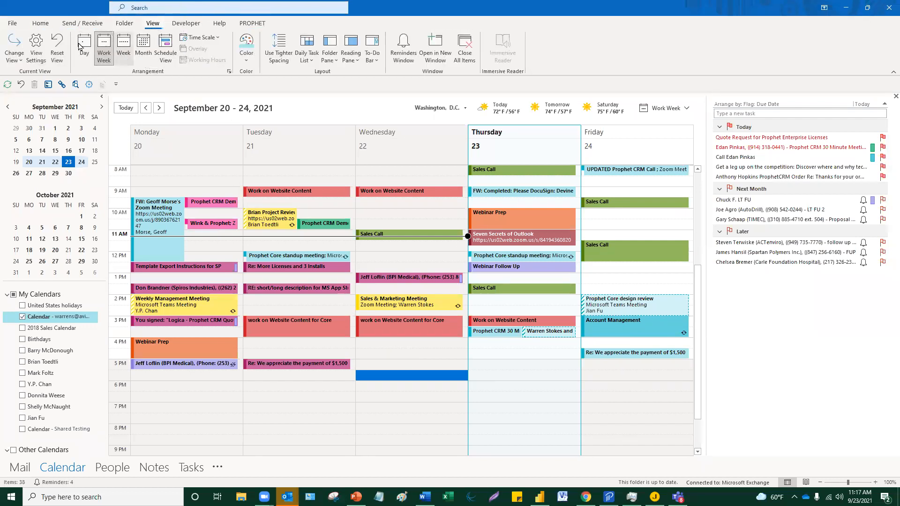
click(36, 46)
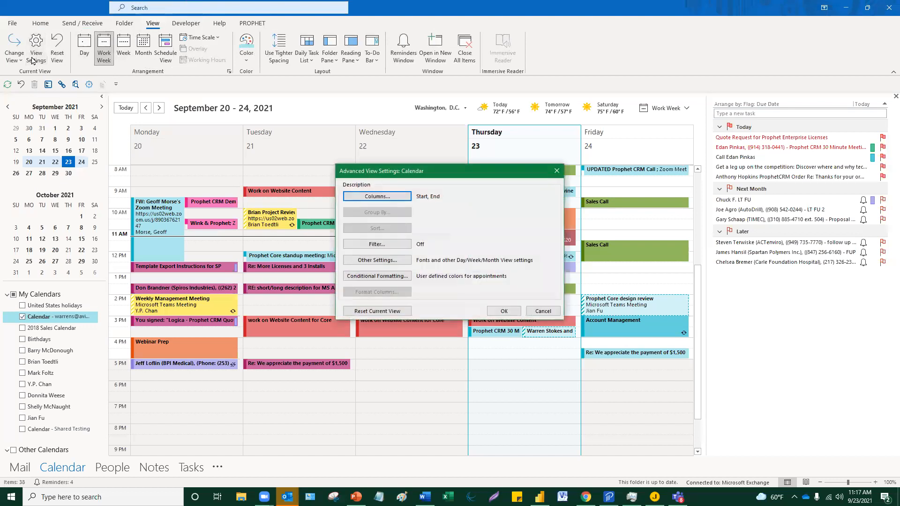
click(380, 276)
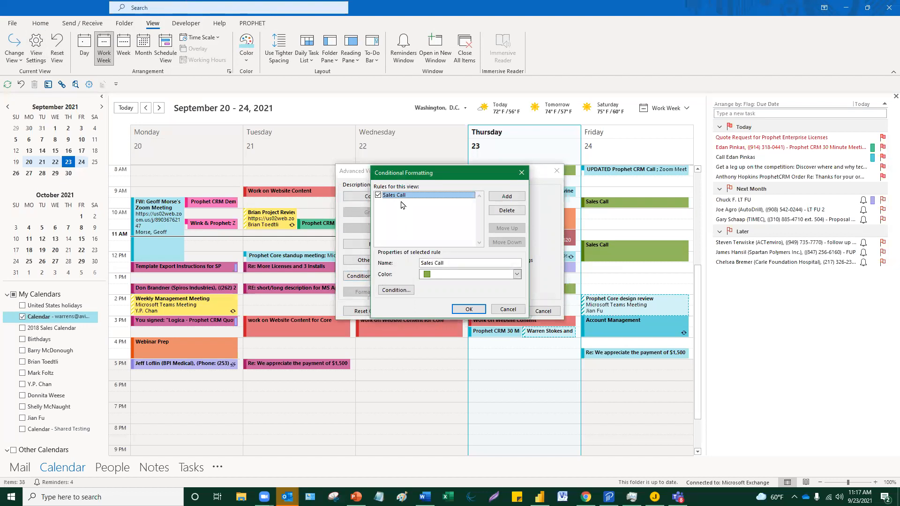
click(507, 196)
click(458, 263)
drag(458, 264, 412, 264)
text(Webinar)
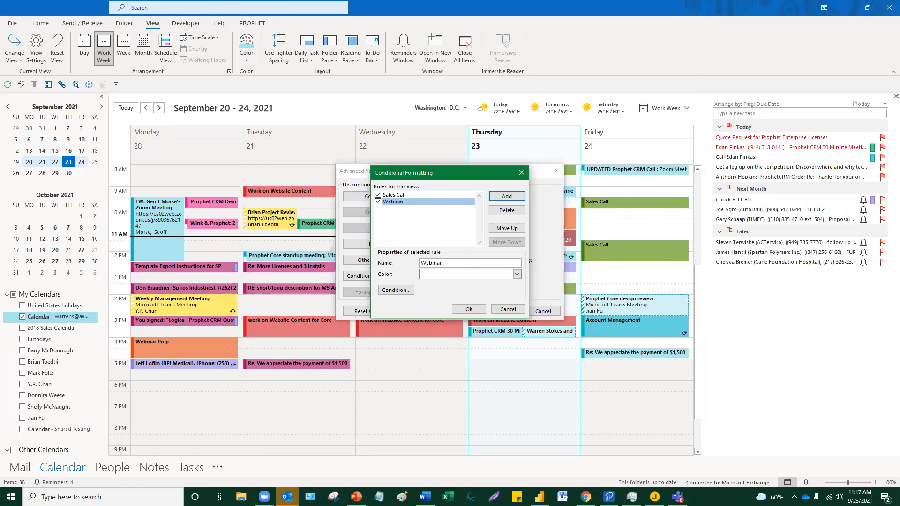
click(517, 275)
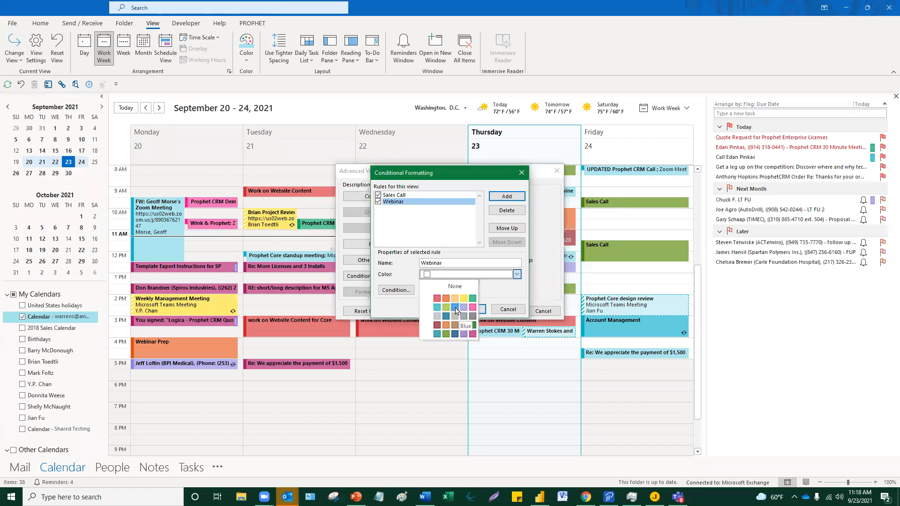
click(454, 308)
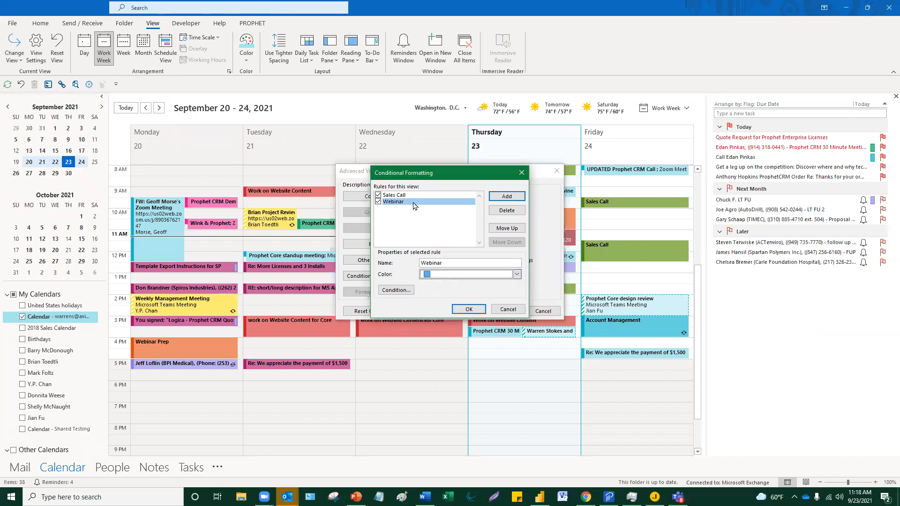
Set the Webinar rule's condition to the word Webinar in the subject field only, and apply the view settings.
click(405, 293)
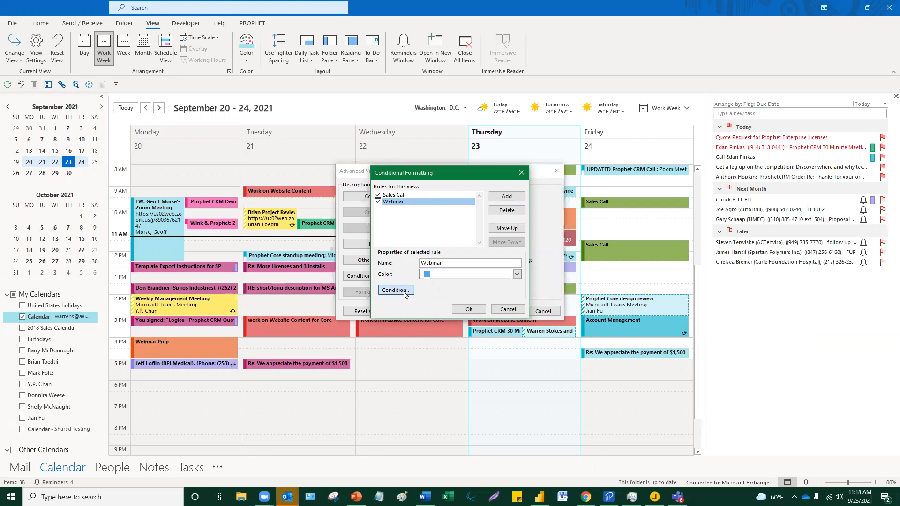
text(Webinar)
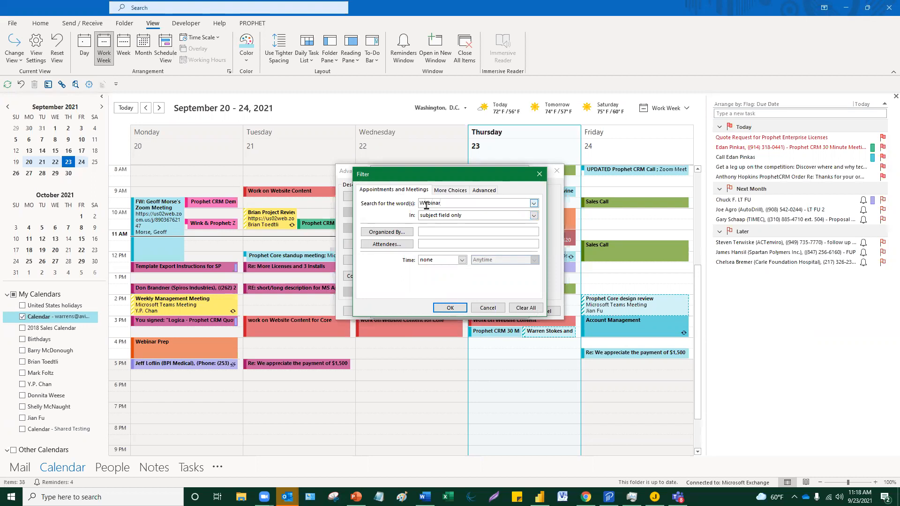
click(534, 216)
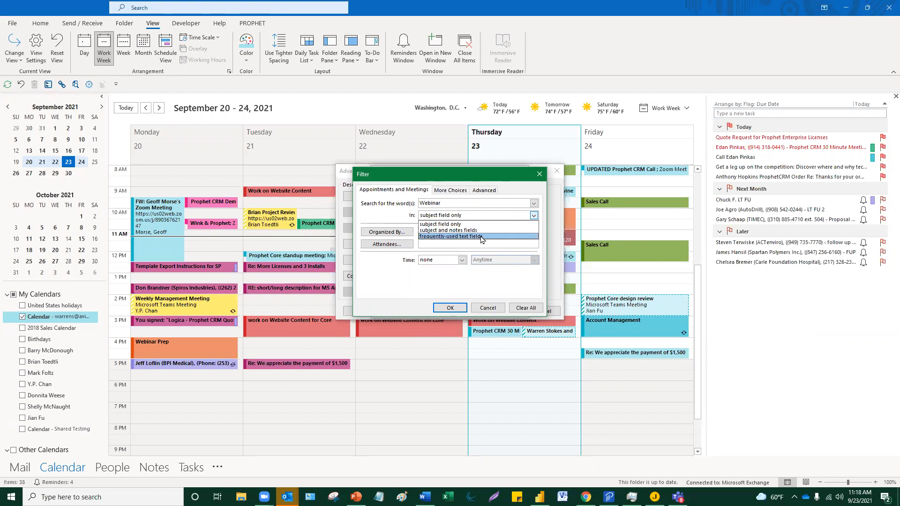
click(412, 277)
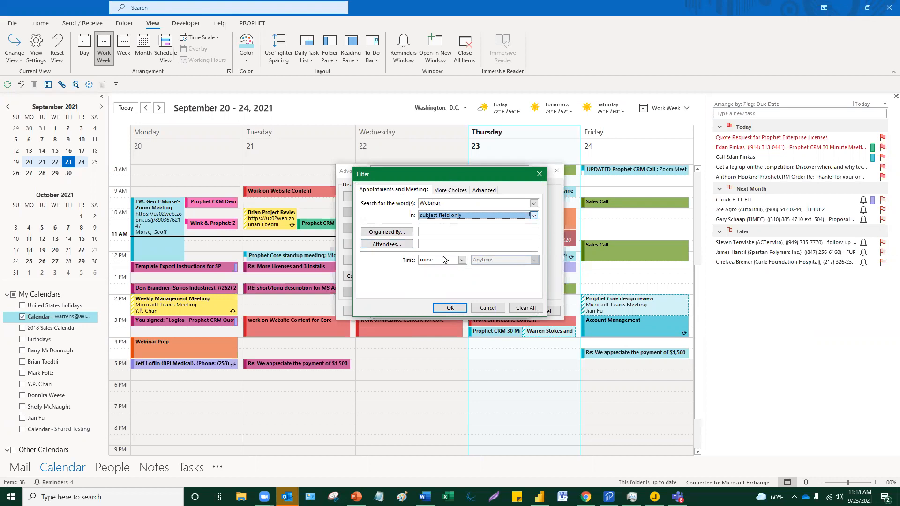
click(444, 311)
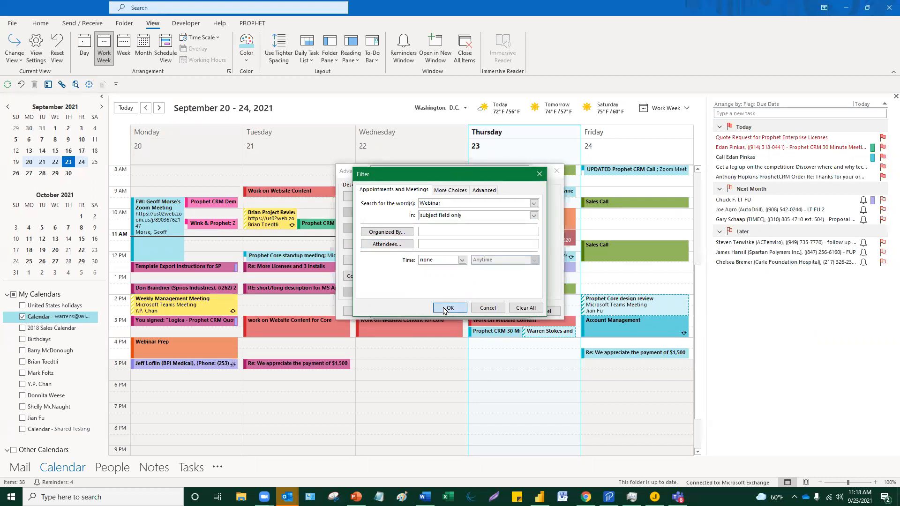
click(469, 310)
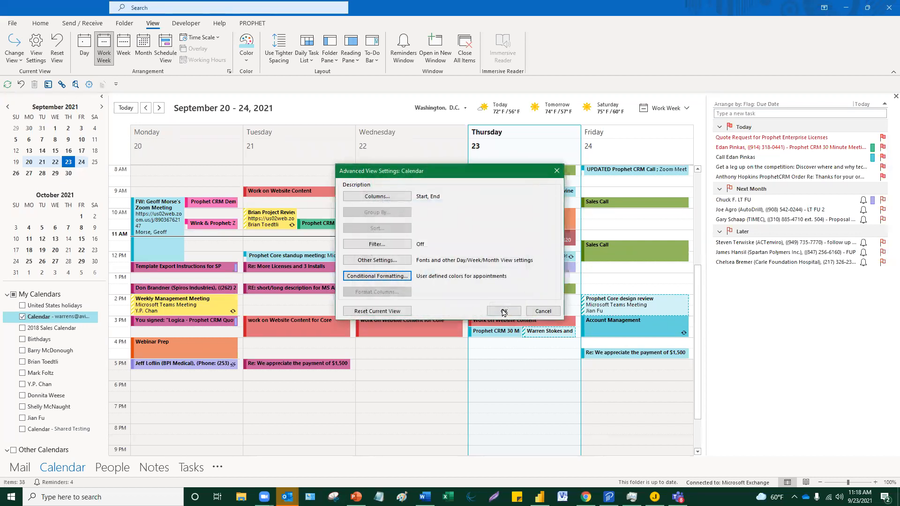
click(504, 311)
Create and save an appointment titled Webinar Today on Thu 9/23/2021 from 5:00 PM to 6:30 PM.
click(387, 376)
click(510, 364)
double_click(525, 365)
click(440, 240)
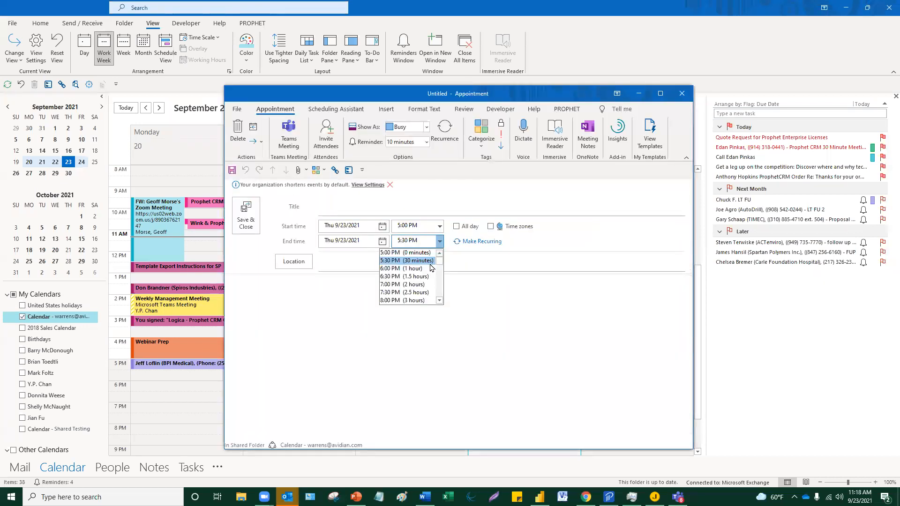
click(423, 280)
click(336, 207)
text(Web)
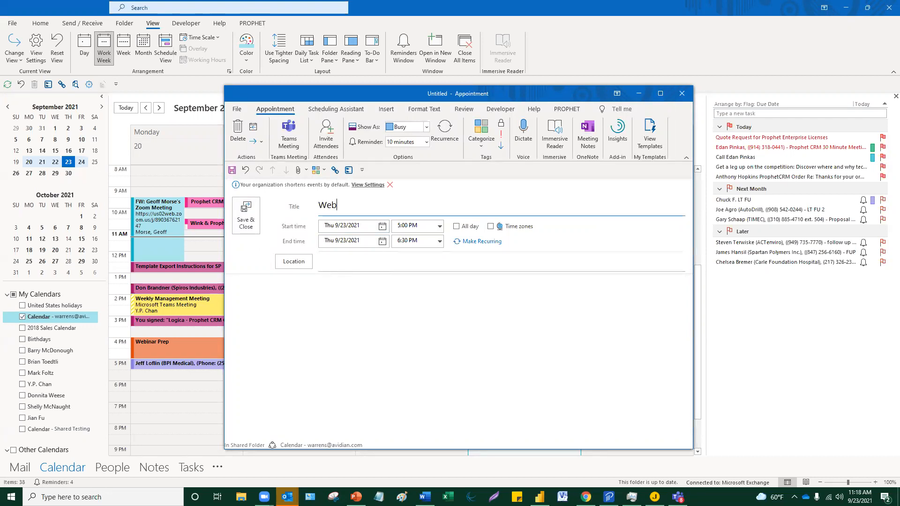
text(inar Today)
click(246, 211)
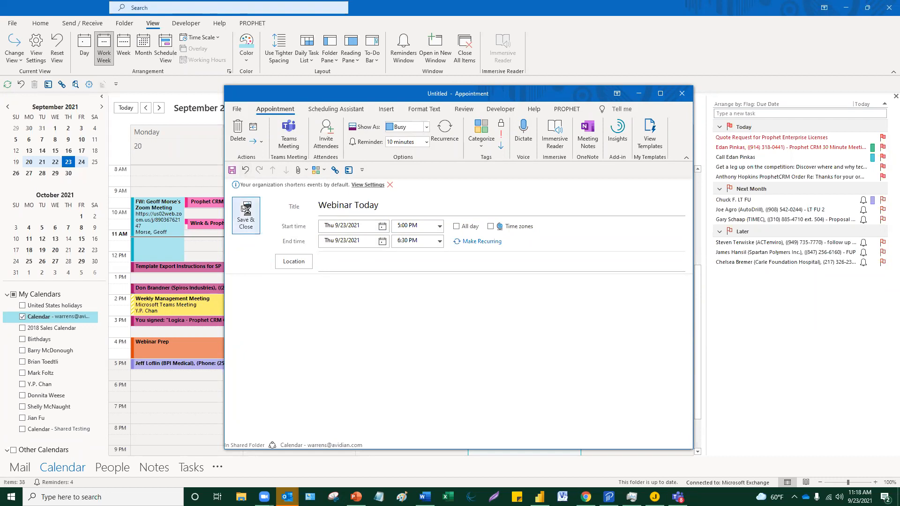
mouse_move(528, 373)
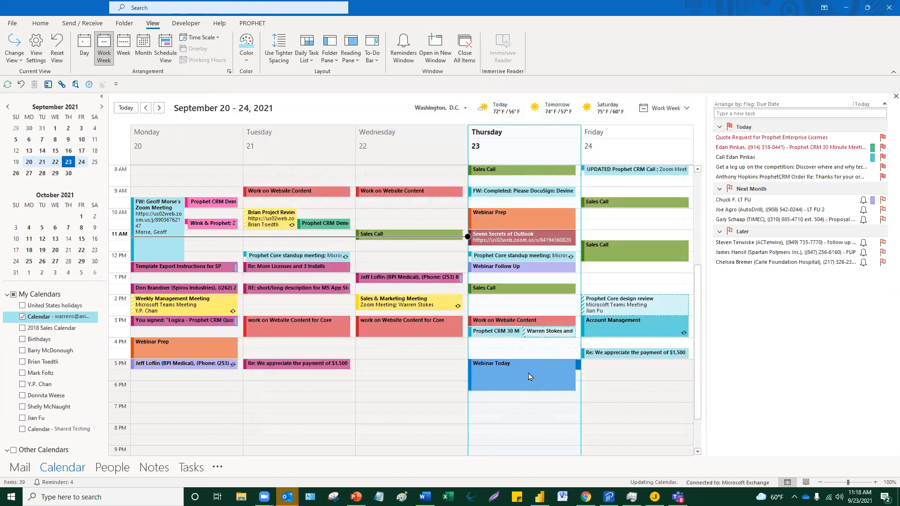
click(529, 376)
key(Delete)
click(591, 397)
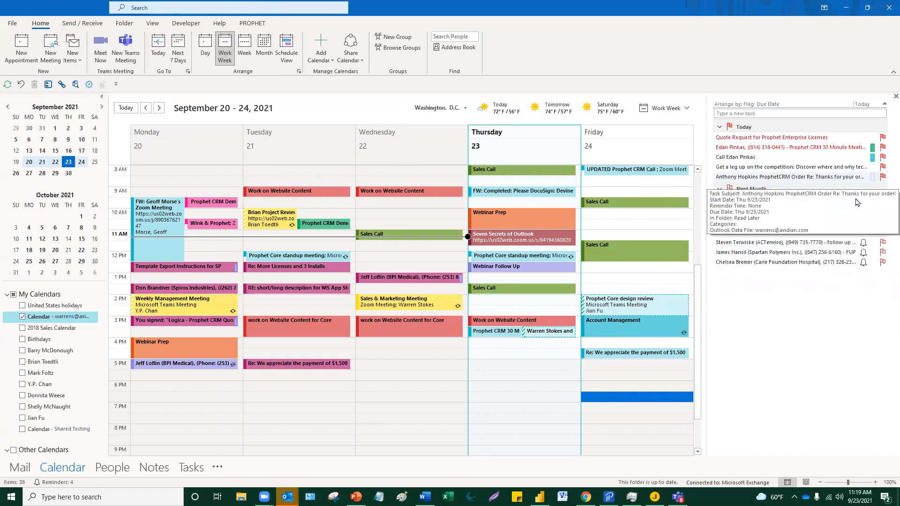
Add the HR category to the first task listed under Next Month, and save the task.
click(842, 203)
double_click(842, 203)
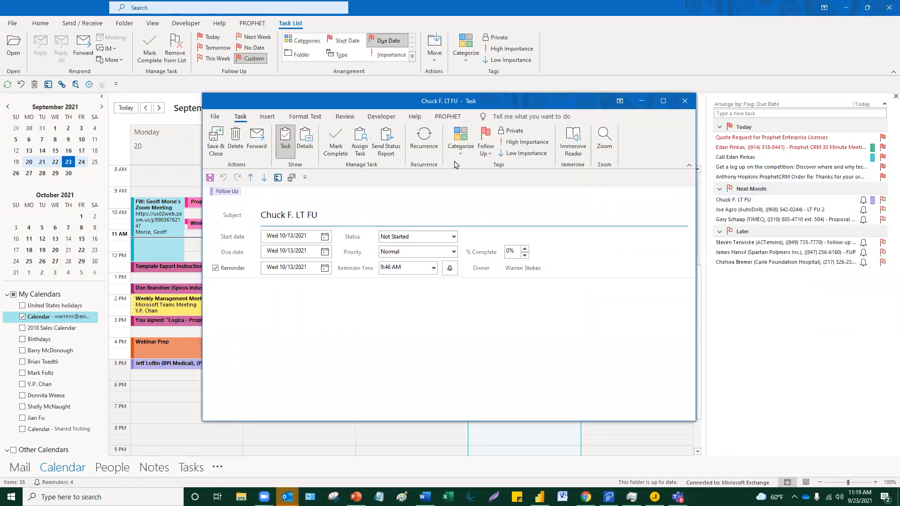
click(461, 143)
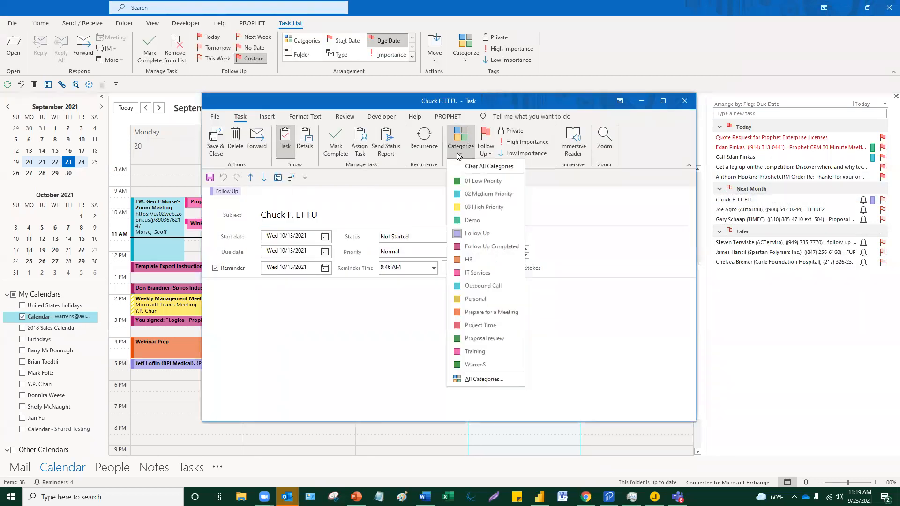
click(470, 260)
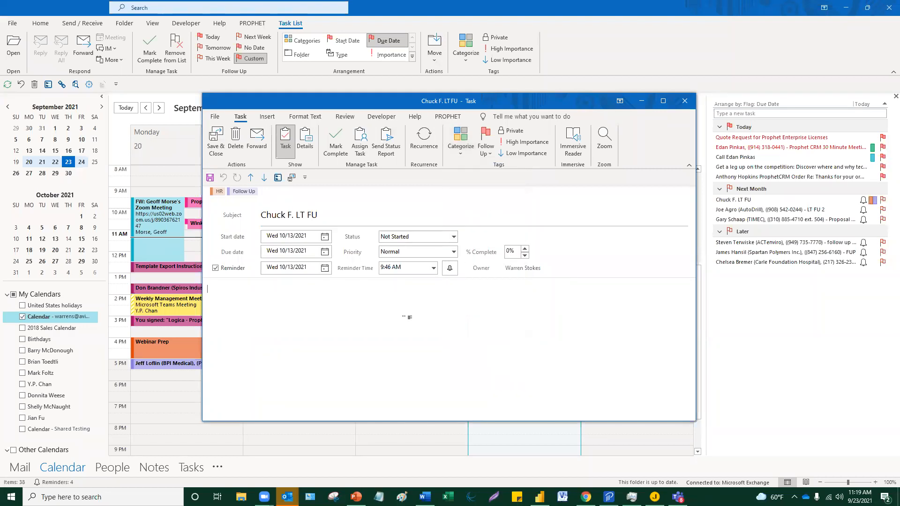
click(216, 140)
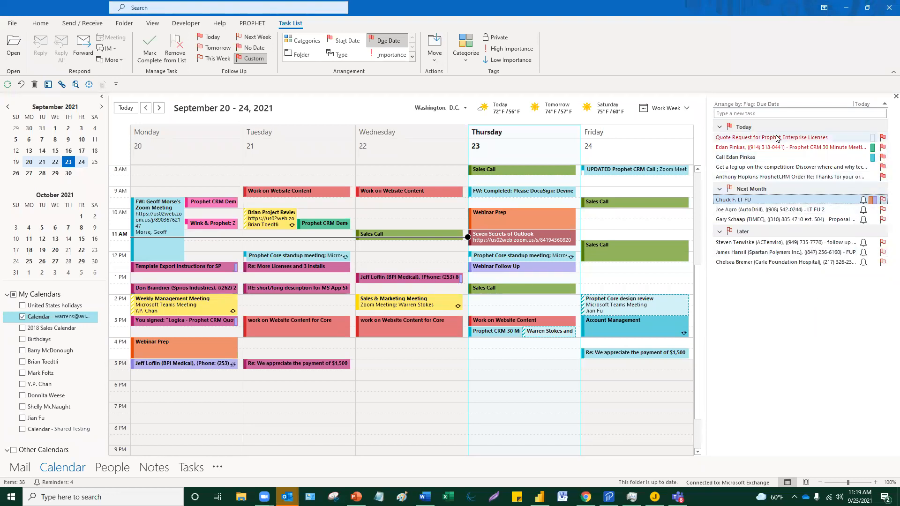
click(531, 385)
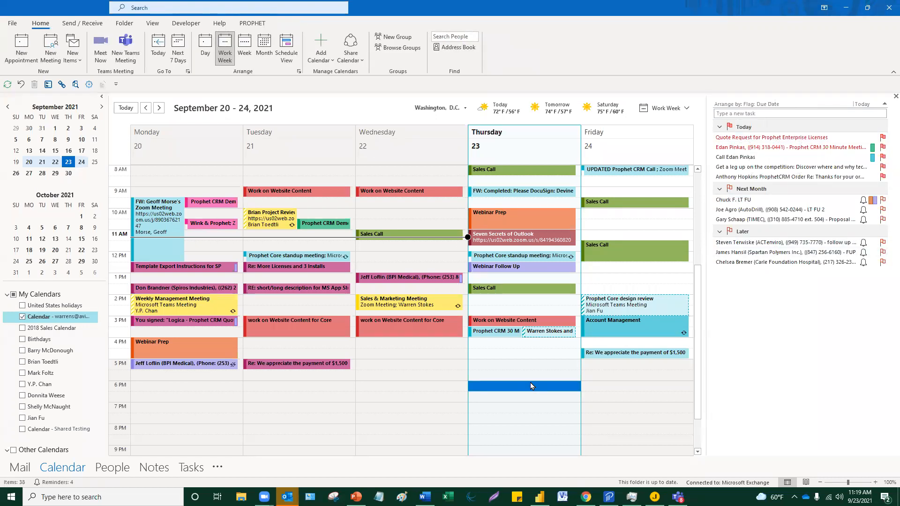
click(519, 363)
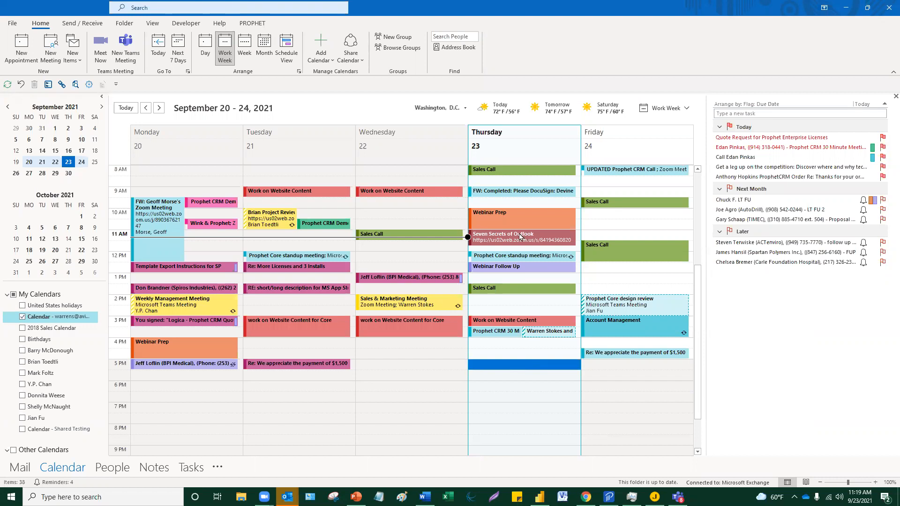
click(638, 379)
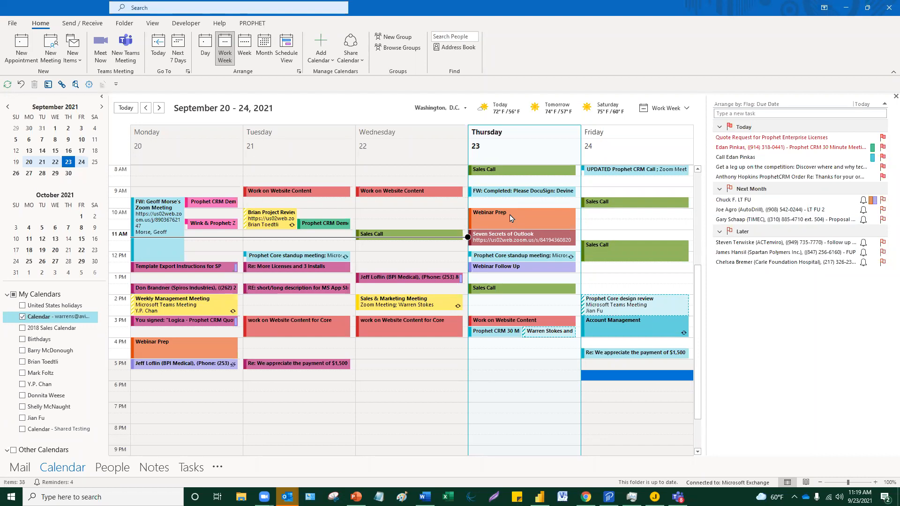
mouse_move(792, 148)
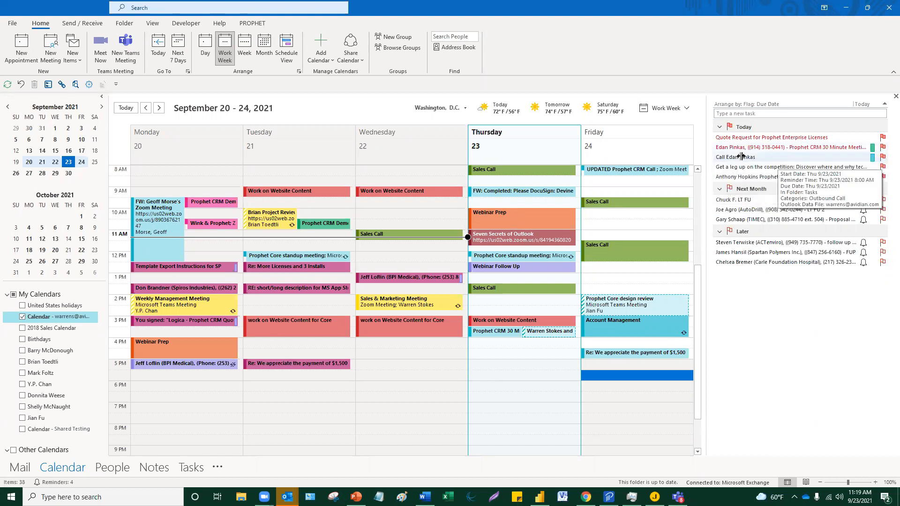
View the October 4–8, 2021 work week in the calendar, and return to the September 20–24 week.
click(30, 227)
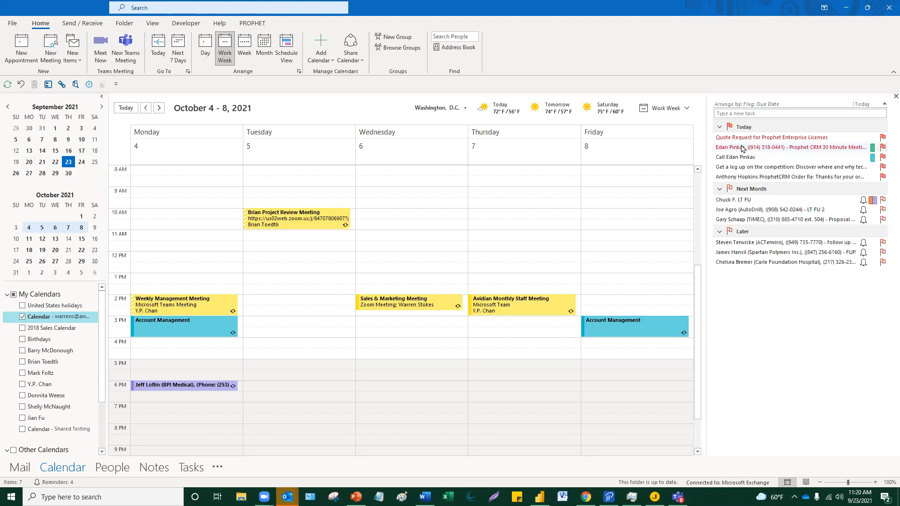
click(782, 153)
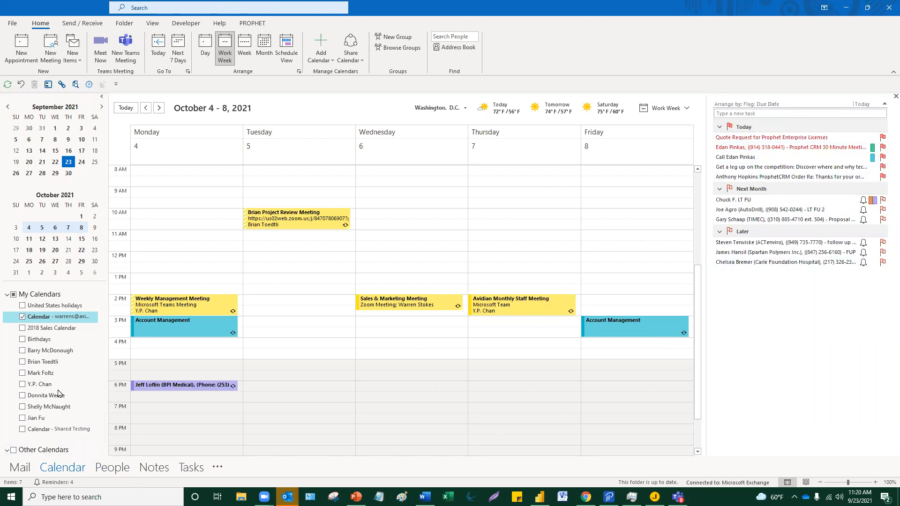
click(28, 162)
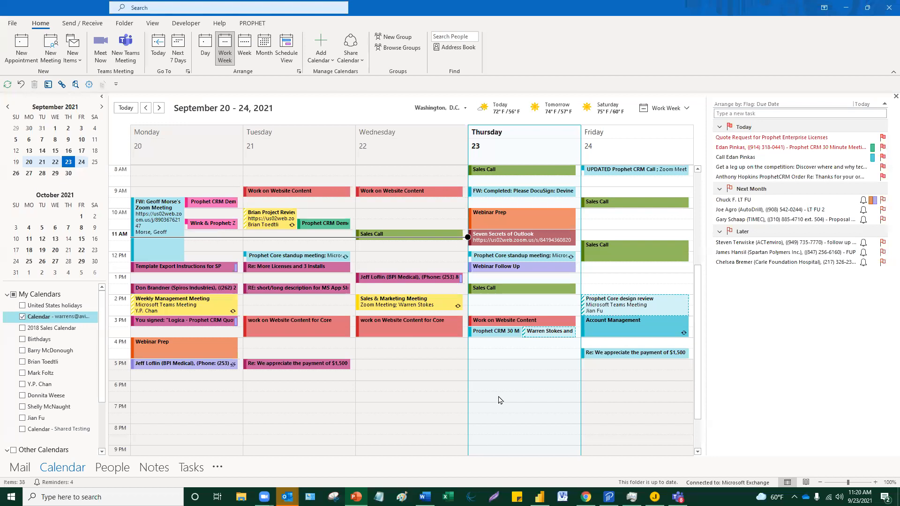
click(472, 409)
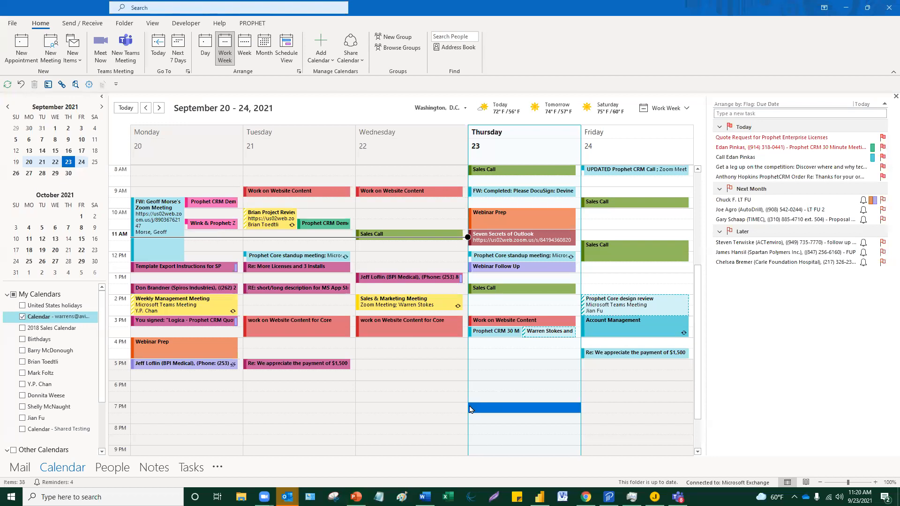
Open People in a new window and search the current contacts folder for madagascar.
right_click(106, 468)
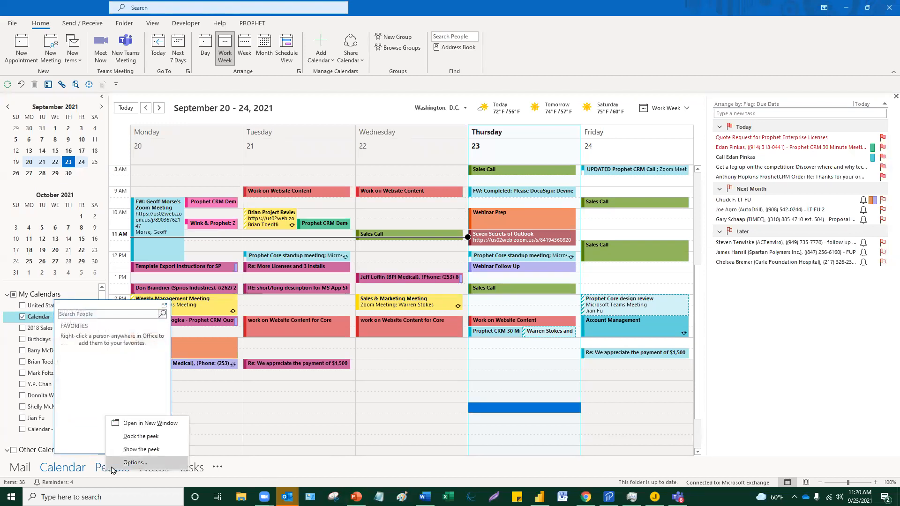
click(142, 424)
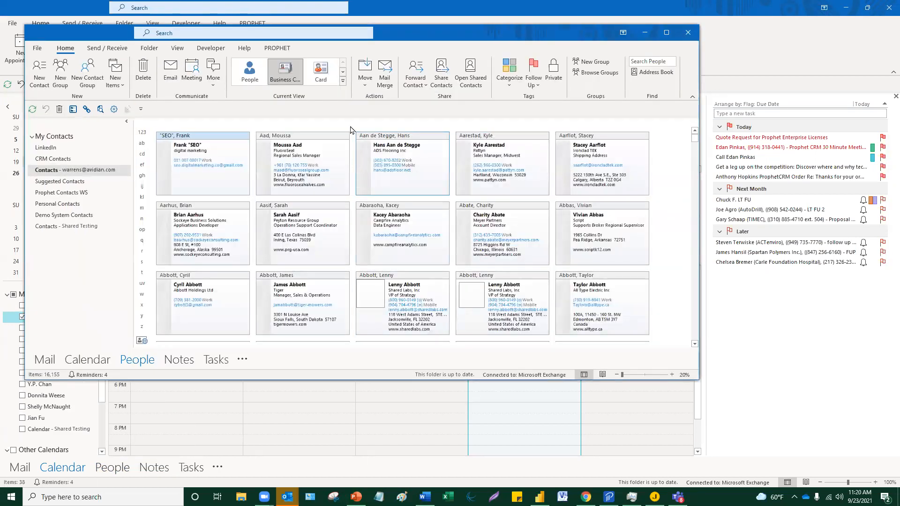
click(198, 34)
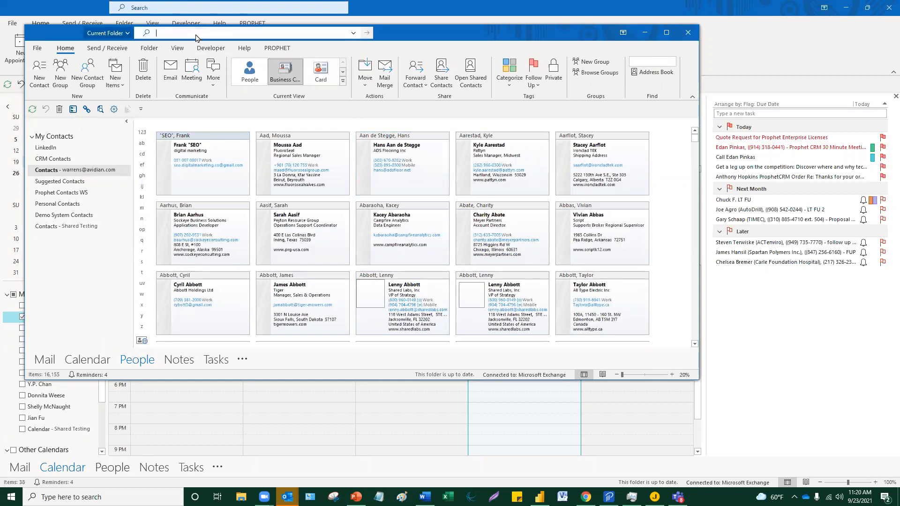
text(ma)
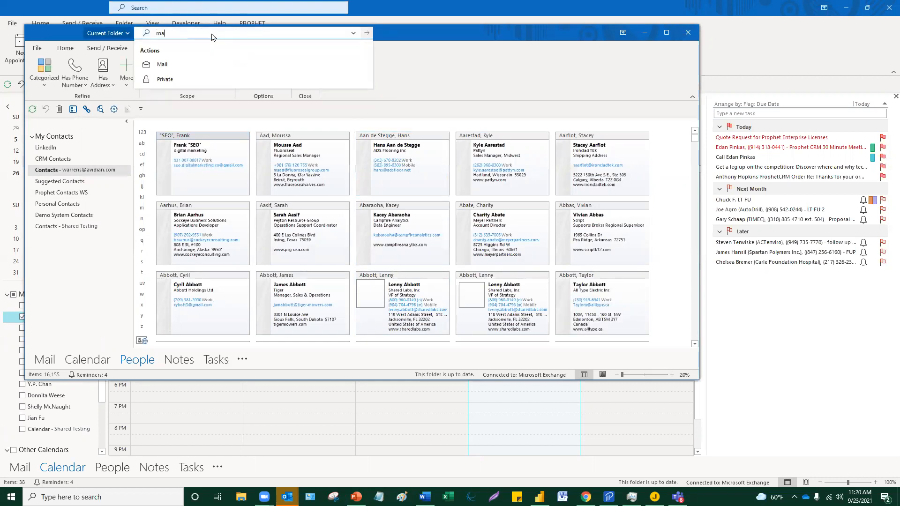
text(dagascar)
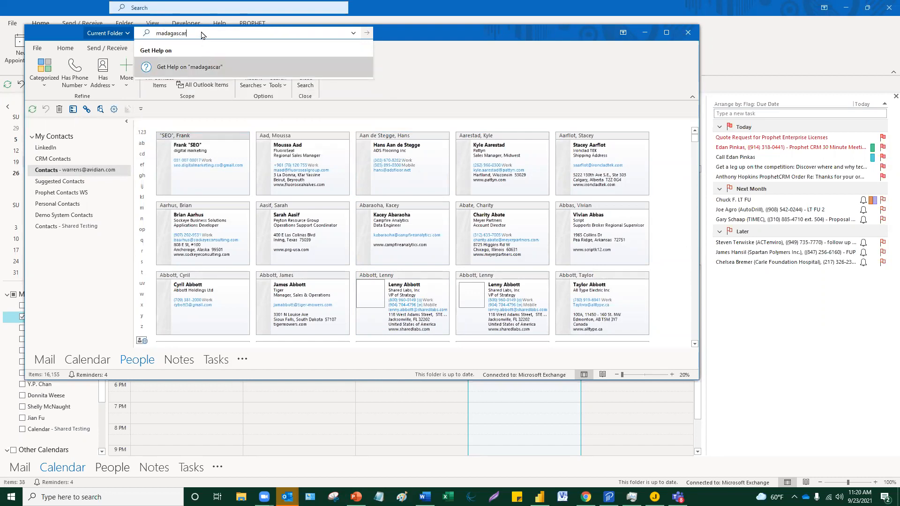
key(Return)
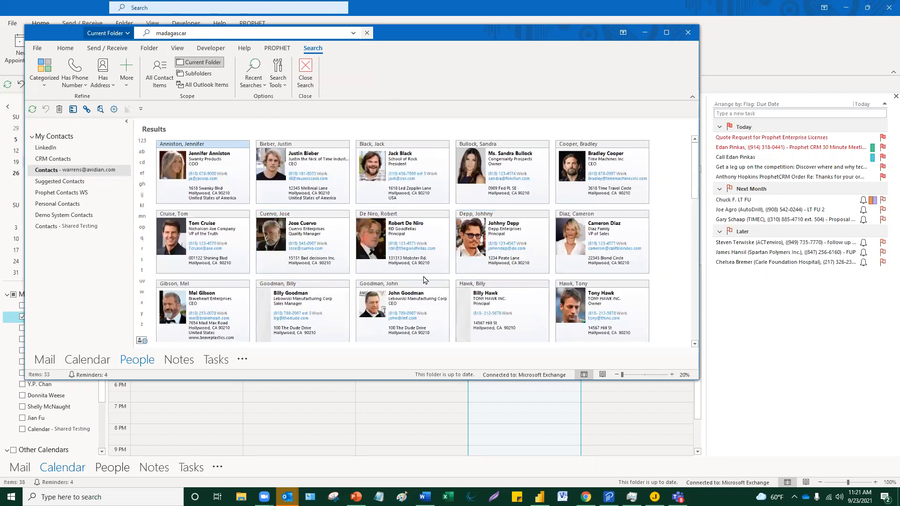
Add the IT Services category to the Cuervo Enterprises contact in the search results, and save and close the contact.
click(270, 216)
double_click(270, 216)
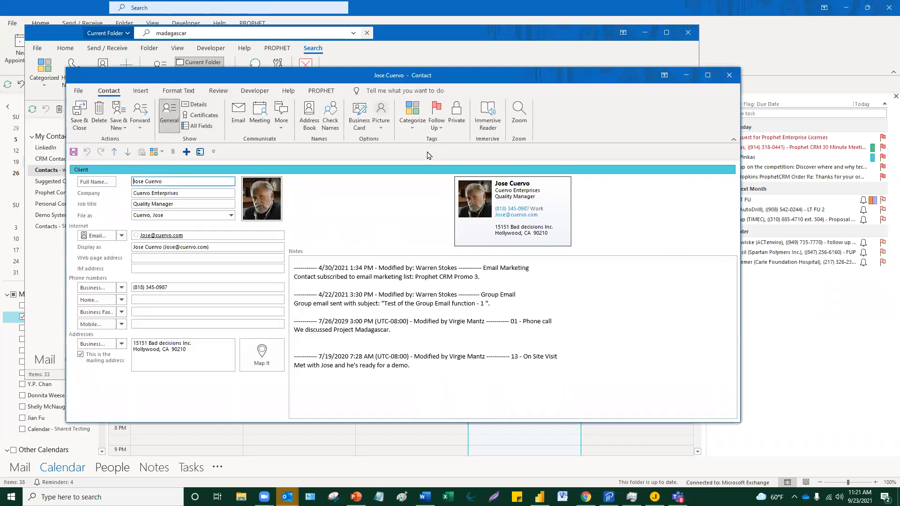
click(413, 124)
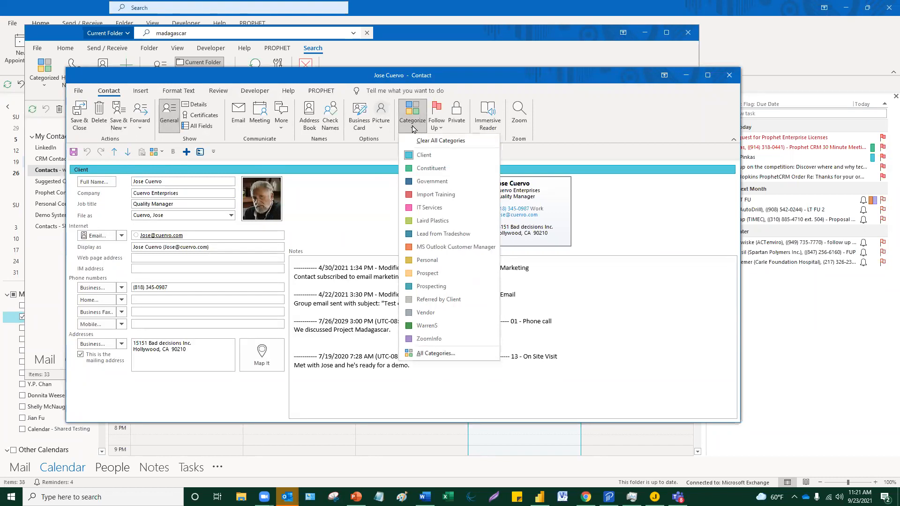
click(429, 207)
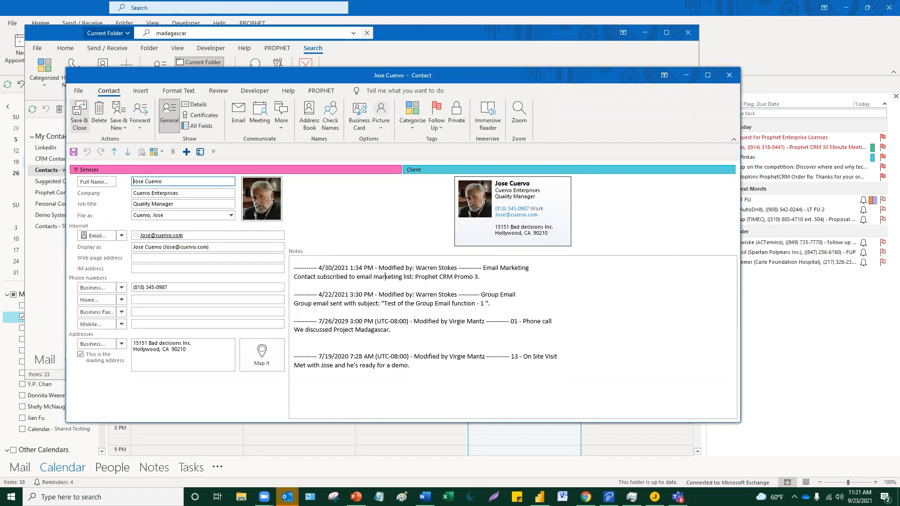
click(79, 116)
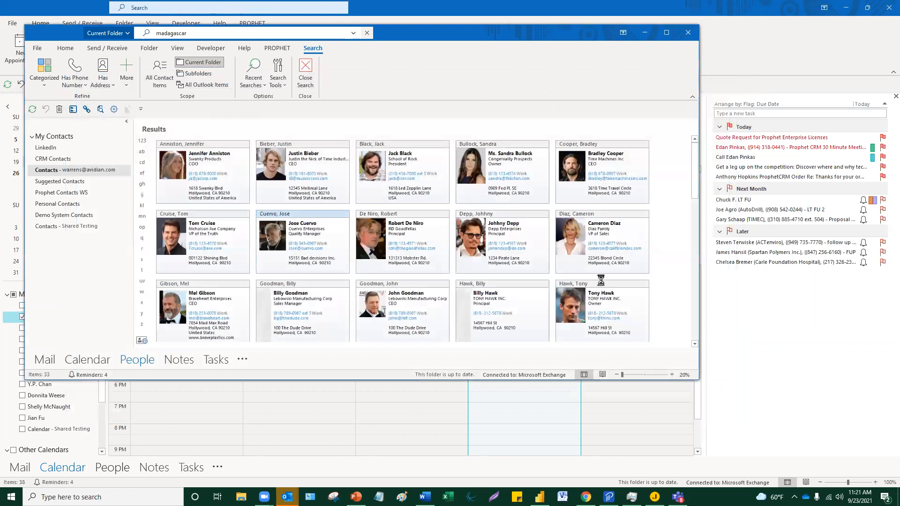
Maximize the contacts window, show the search results in List view, and widen the list to reveal more columns.
click(65, 48)
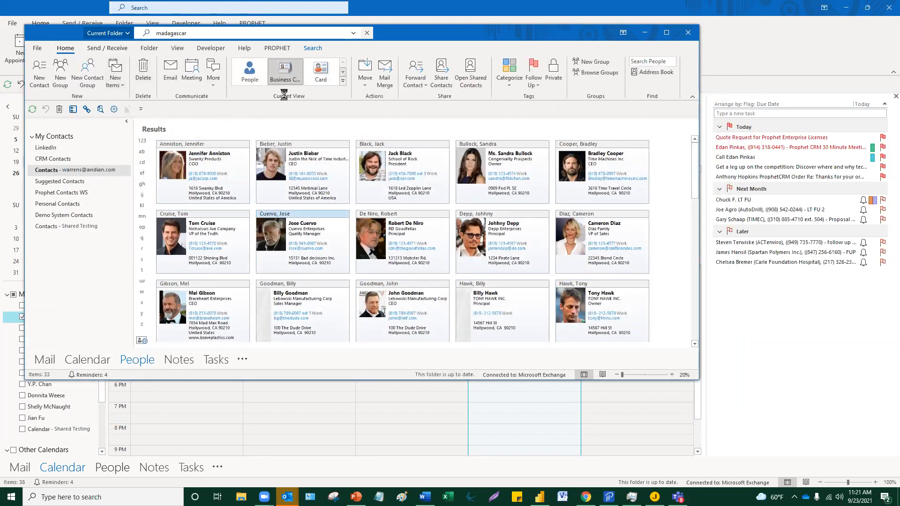
click(666, 32)
click(383, 52)
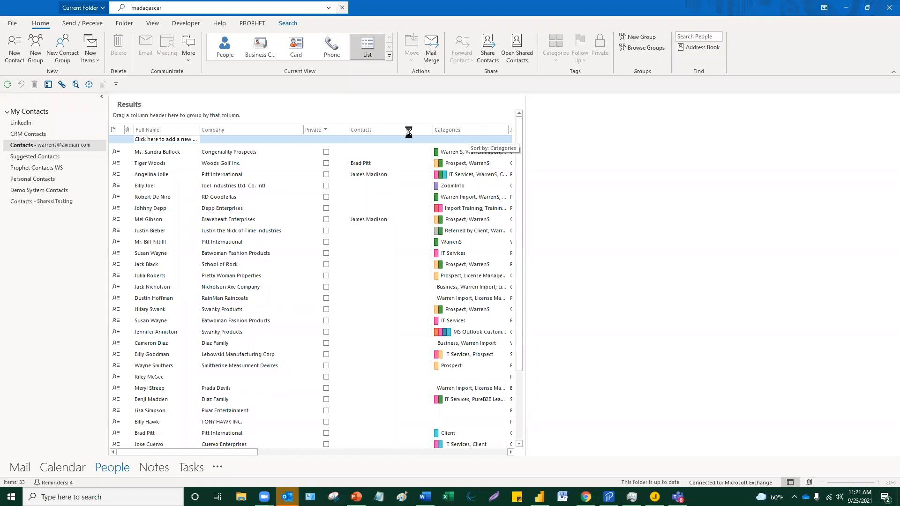
drag(525, 159, 706, 156)
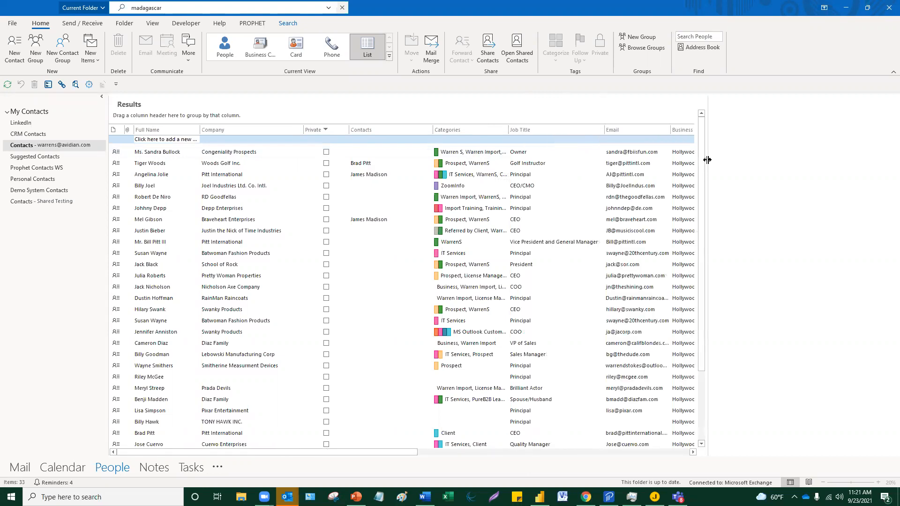
Add the Home Phone field from the frequently-used fields as a column just before Categories in the contact list.
right_click(373, 133)
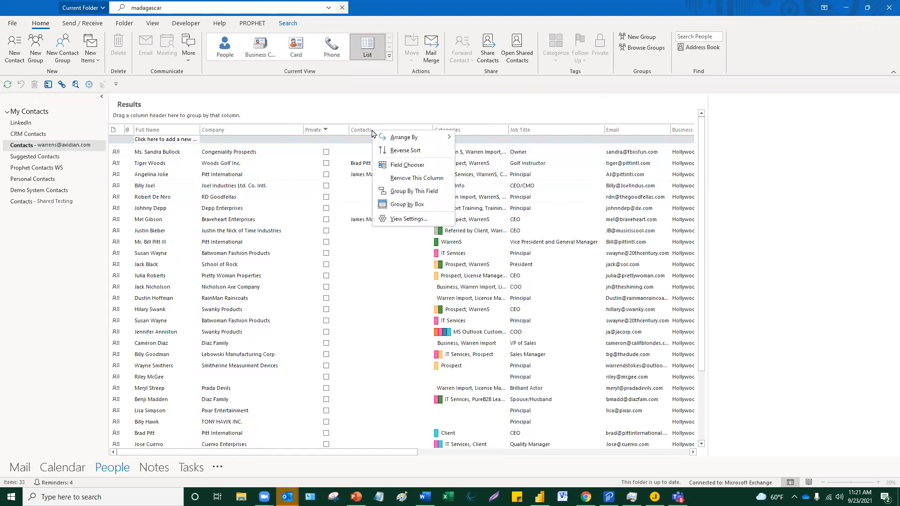
click(406, 165)
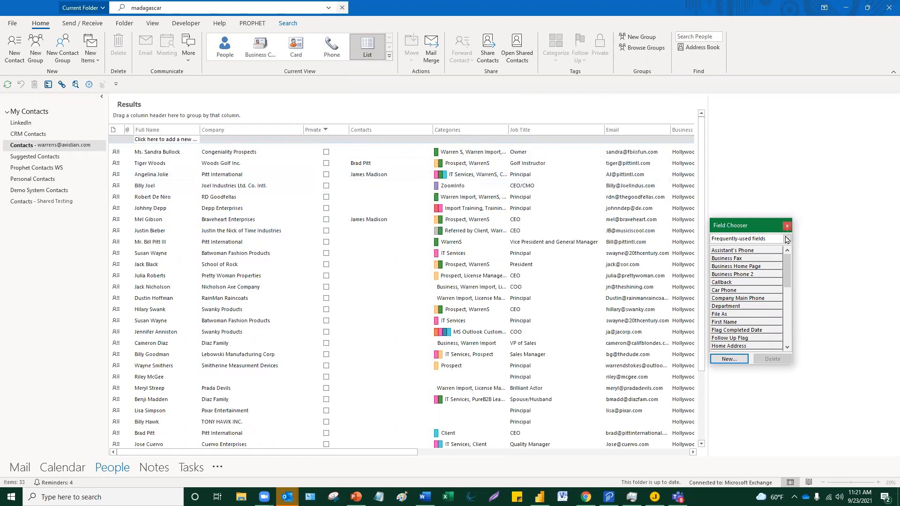
drag(774, 229, 379, 123)
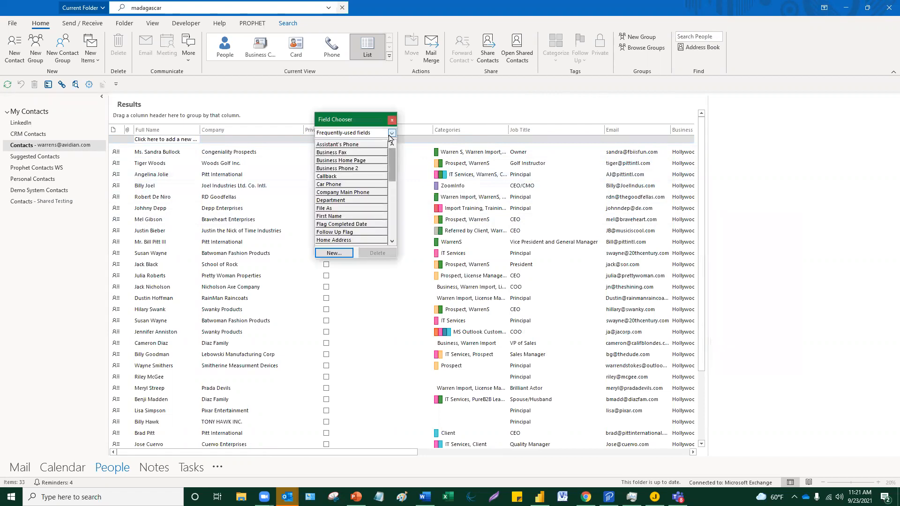
click(392, 132)
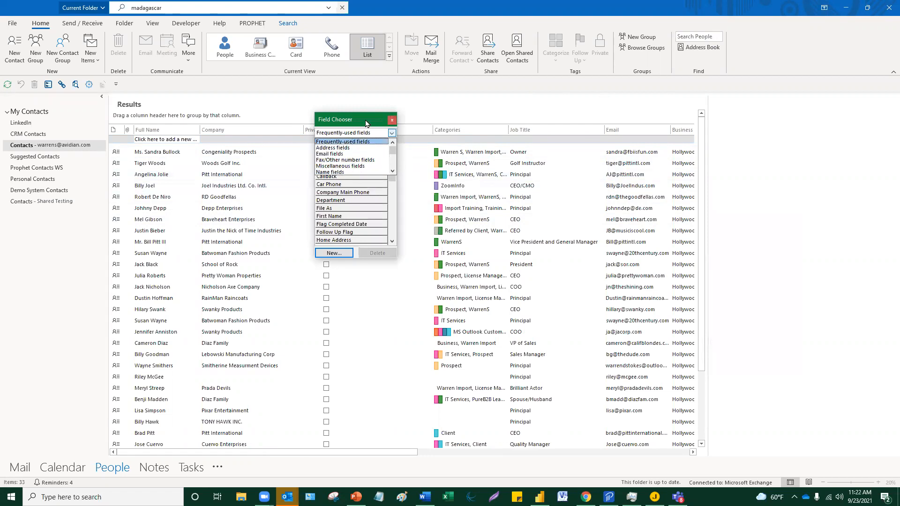
click(351, 142)
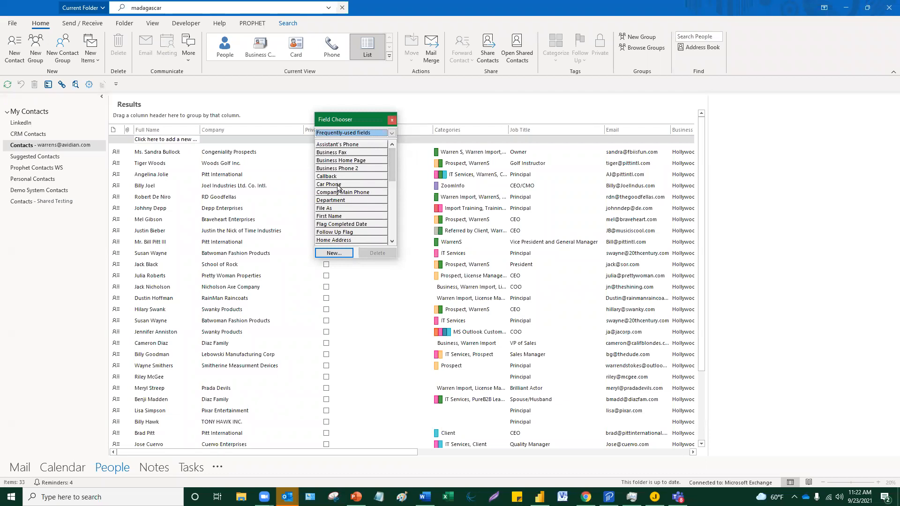
drag(392, 177, 392, 198)
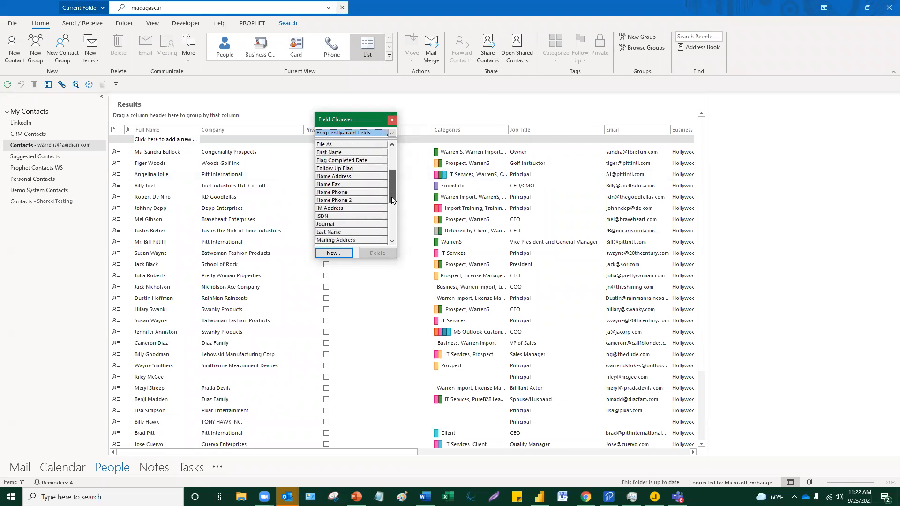
click(349, 194)
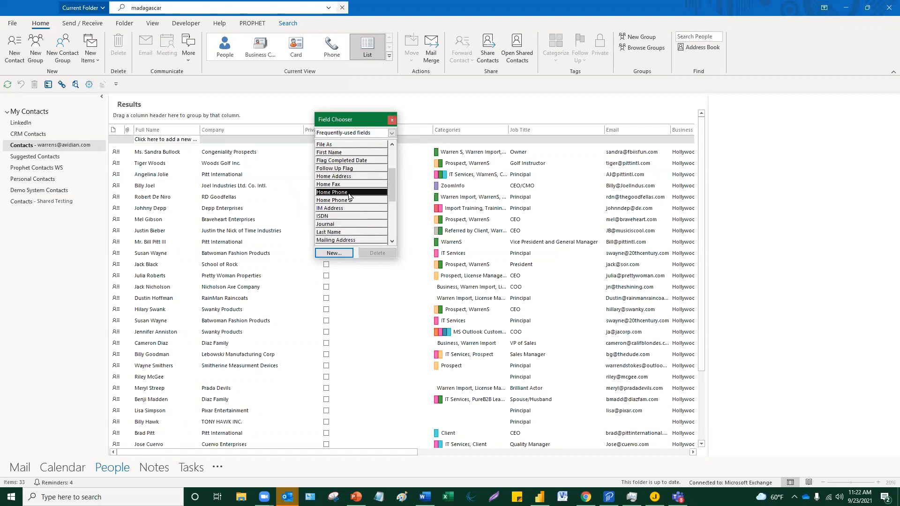
drag(353, 193, 516, 131)
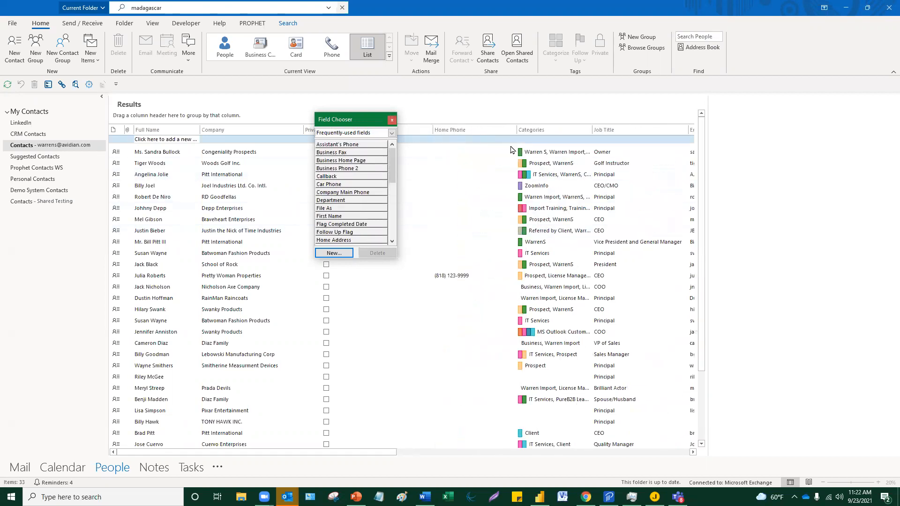
Sort the contact list by Home Phone in descending order and close the Field Chooser.
click(472, 132)
click(474, 132)
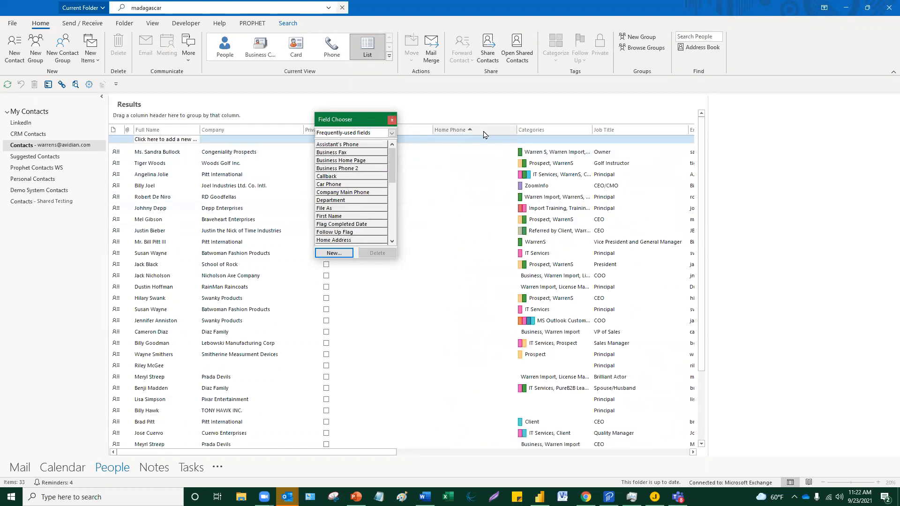
click(393, 121)
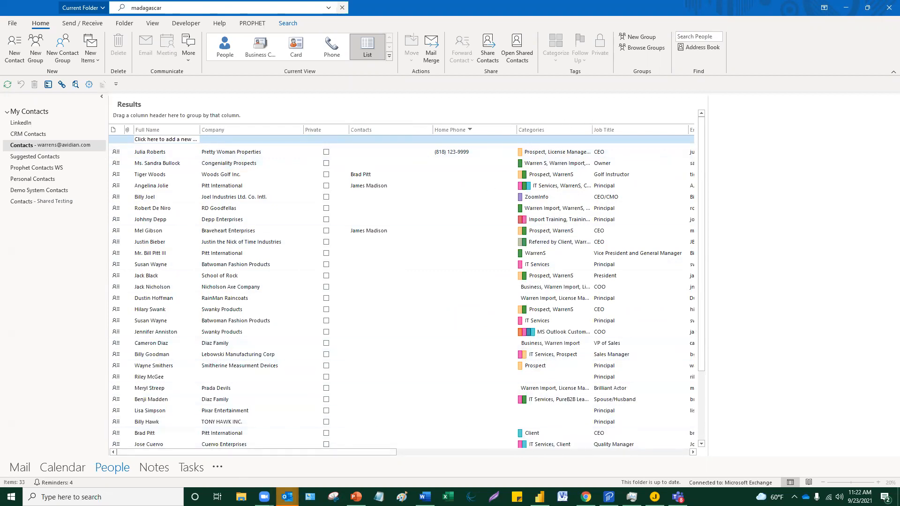
Return to the calendar window and switch it to the Mail inbox.
mouse_move(287, 496)
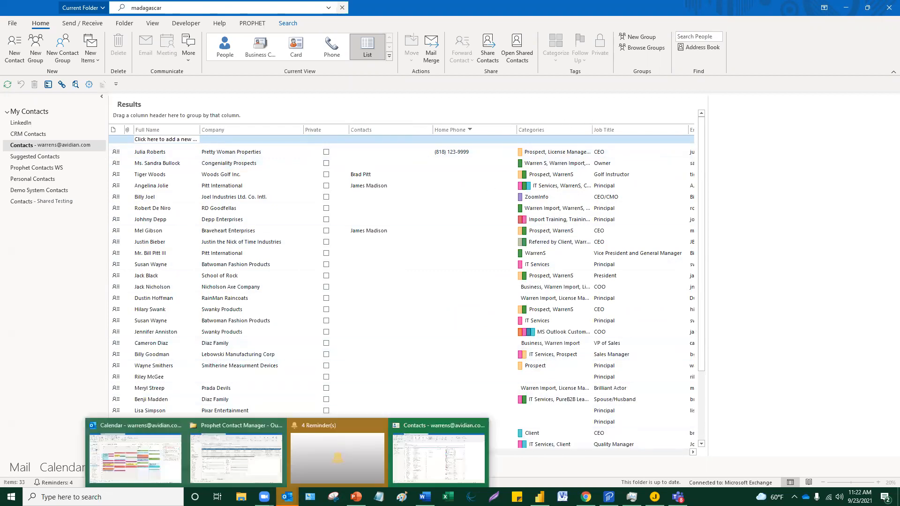
click(152, 473)
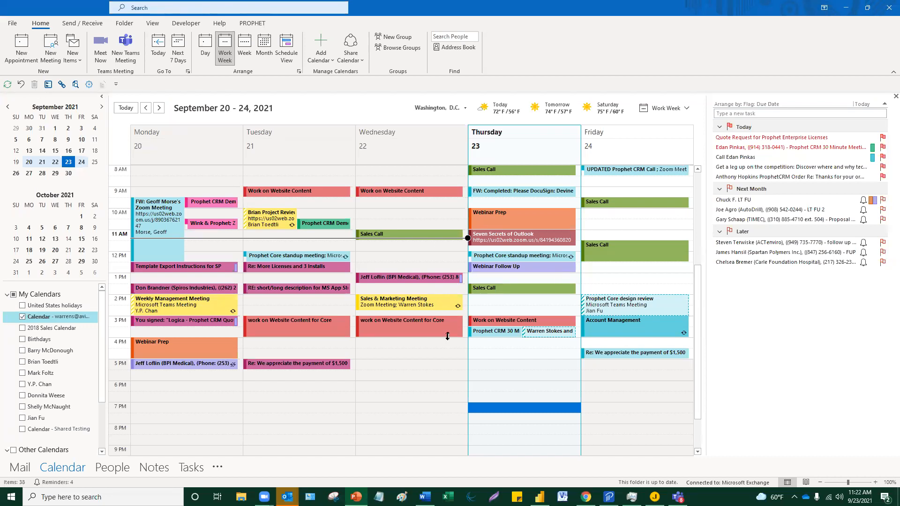
click(402, 380)
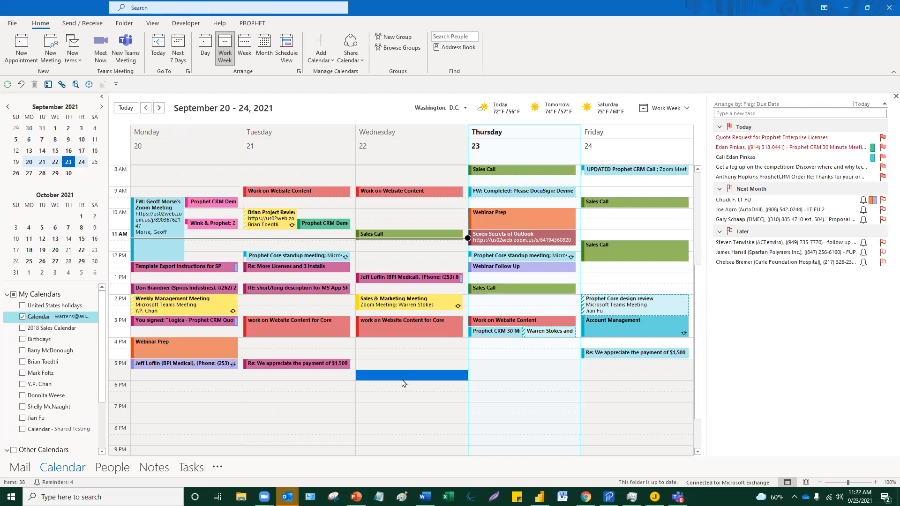
click(14, 468)
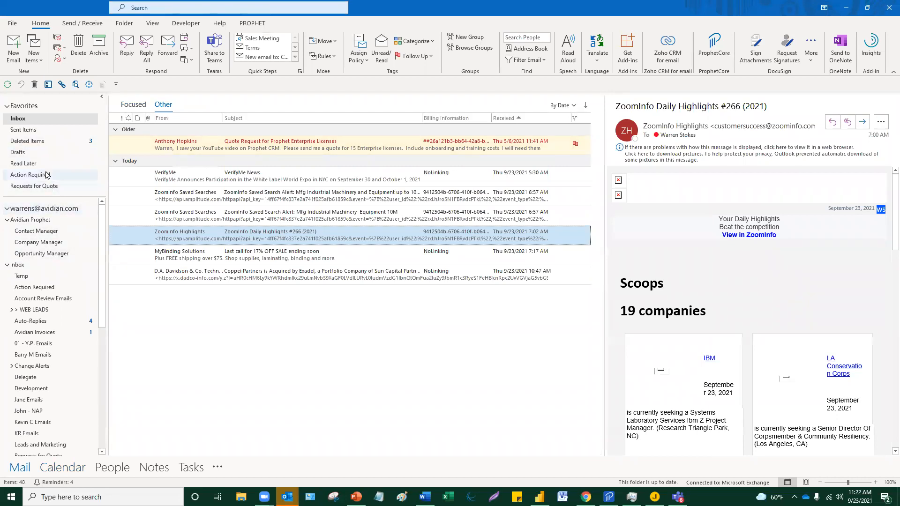
View the messages in the Requests for Quote folder and return to the Inbox.
click(46, 188)
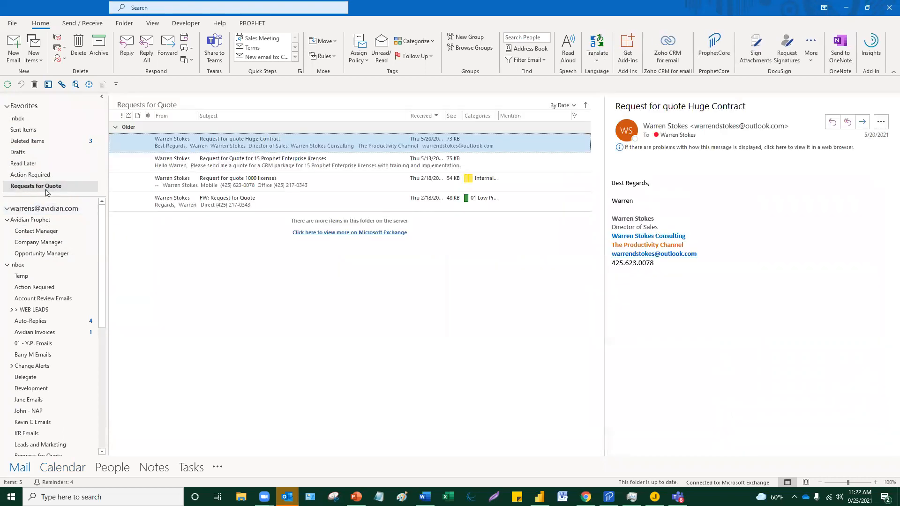
click(20, 119)
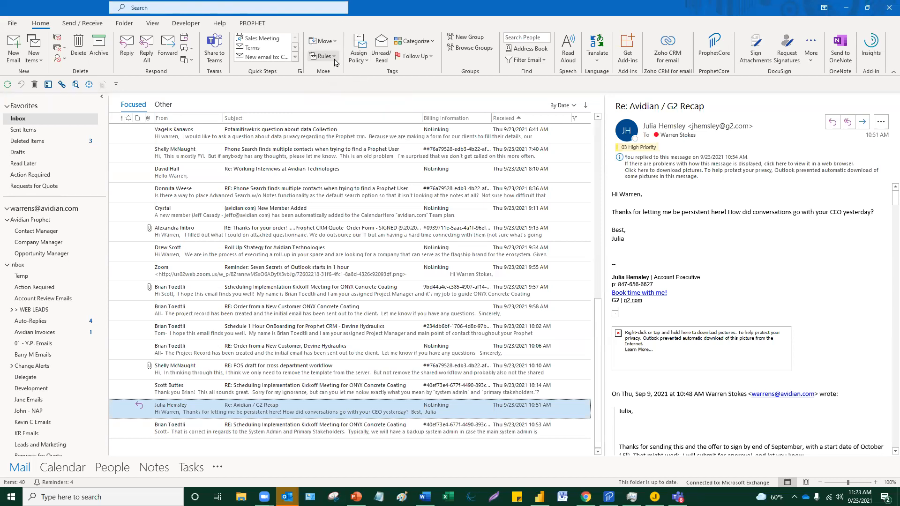
Open the rules manager, look through the existing email rules, and select the Automatic reply rule to review its description.
click(336, 61)
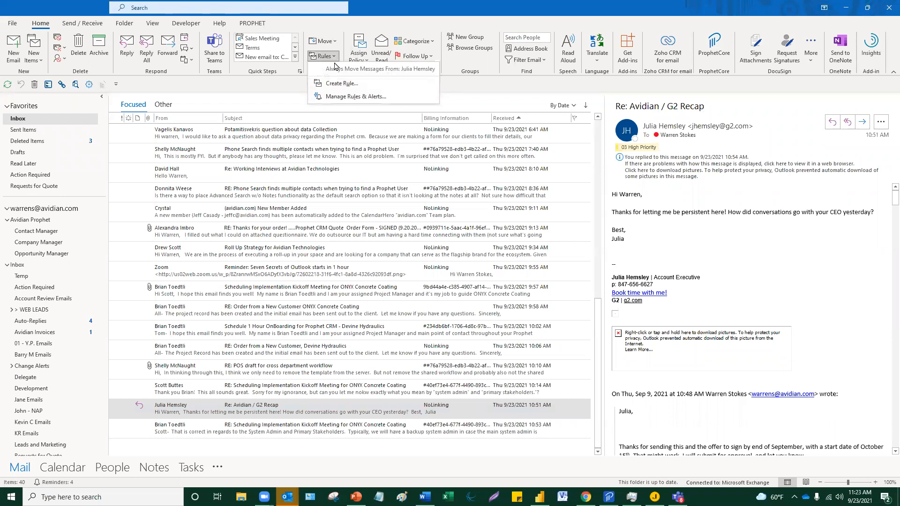
click(355, 97)
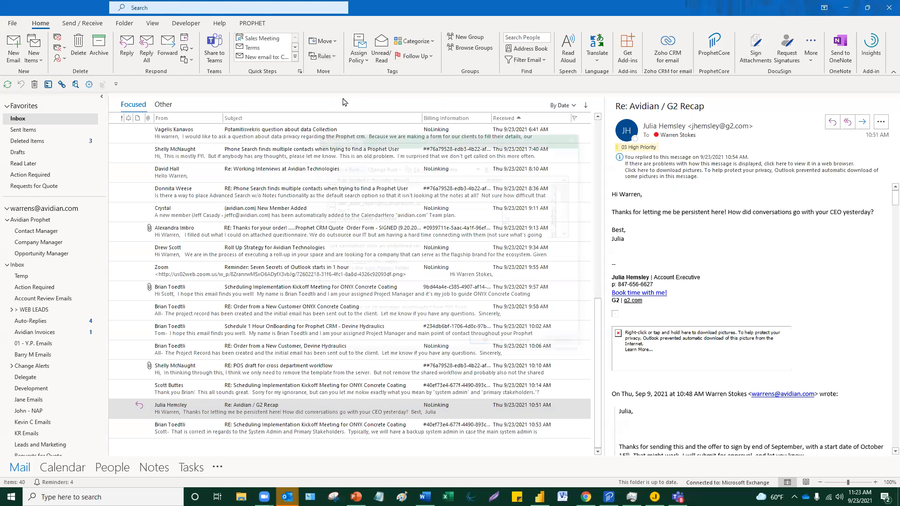
scroll(394, 216, down, 1)
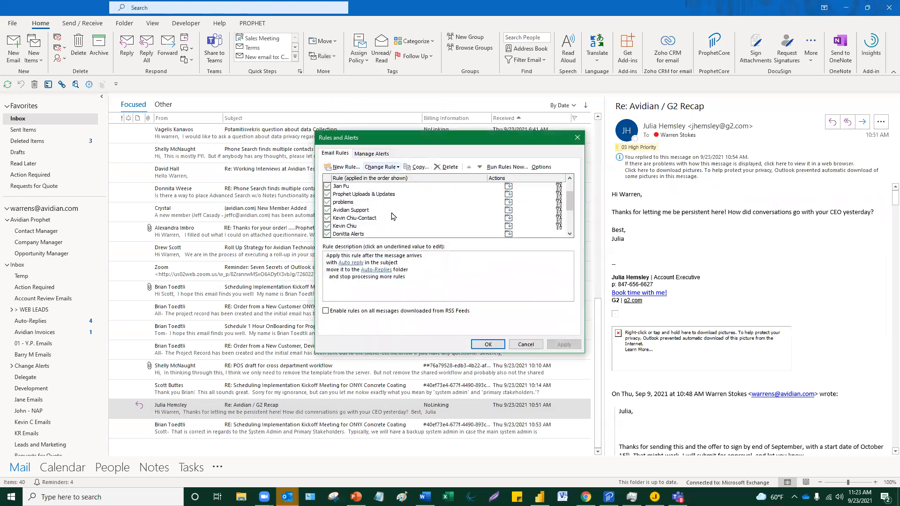
scroll(394, 217, down, 2)
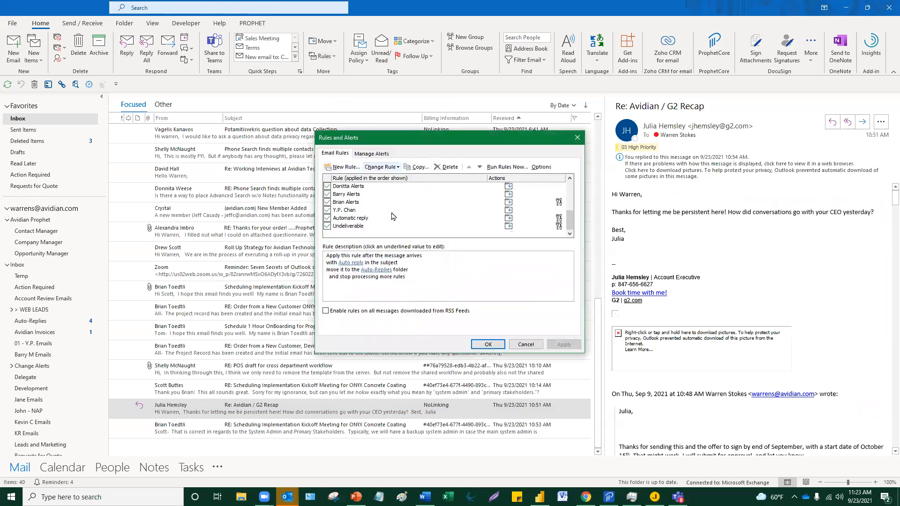
click(361, 219)
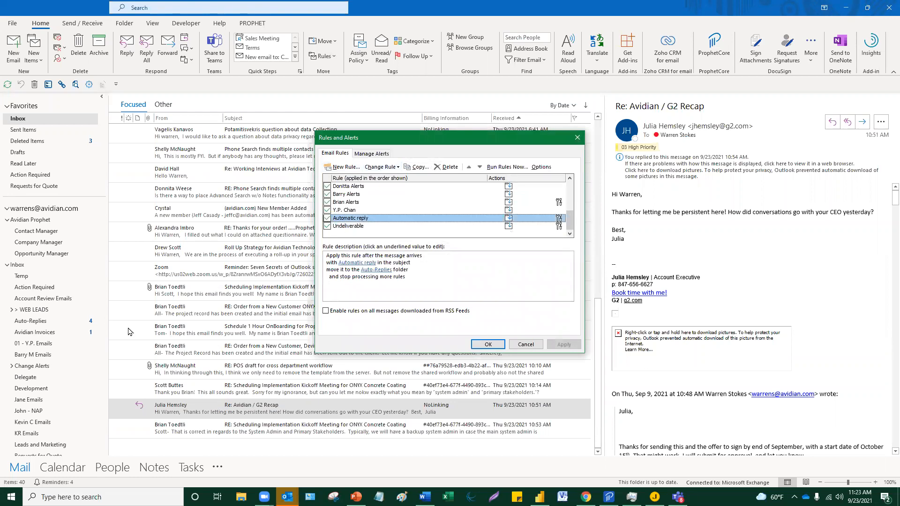
scroll(380, 224, up, 1)
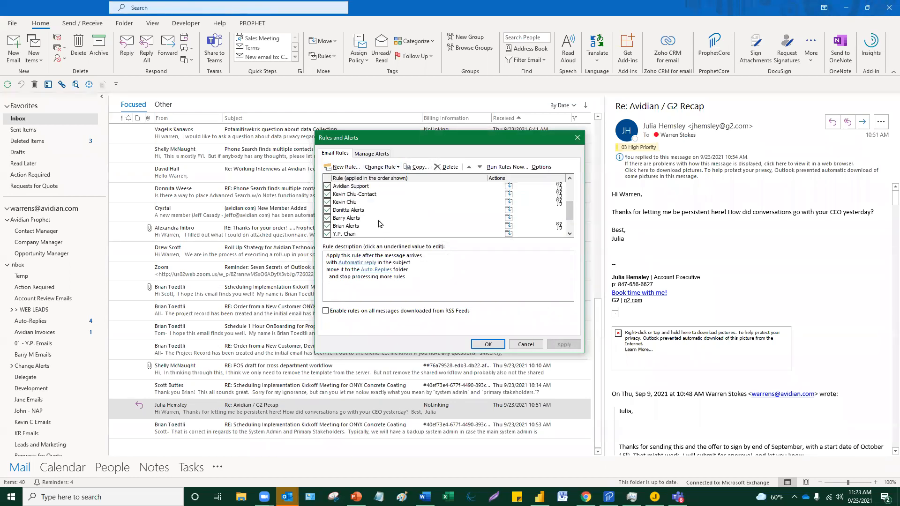
scroll(379, 224, up, 1)
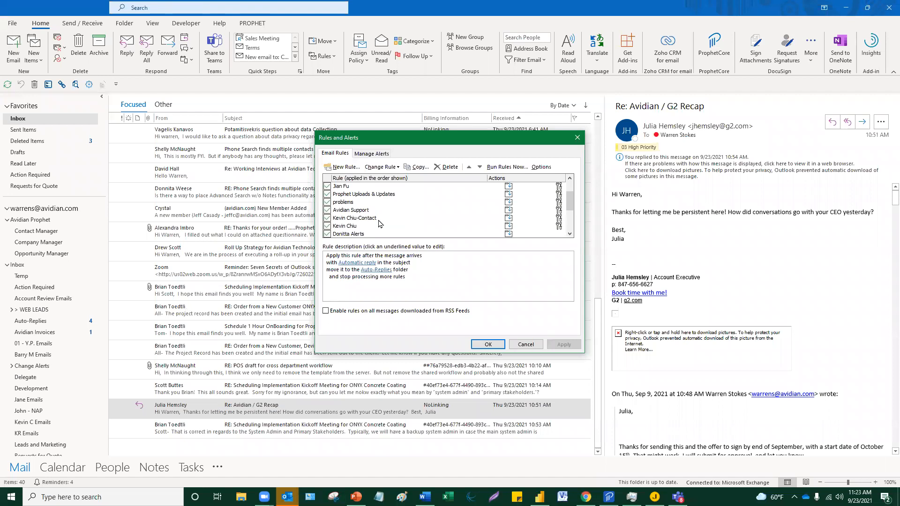
scroll(380, 224, up, 1)
scroll(380, 223, down, 3)
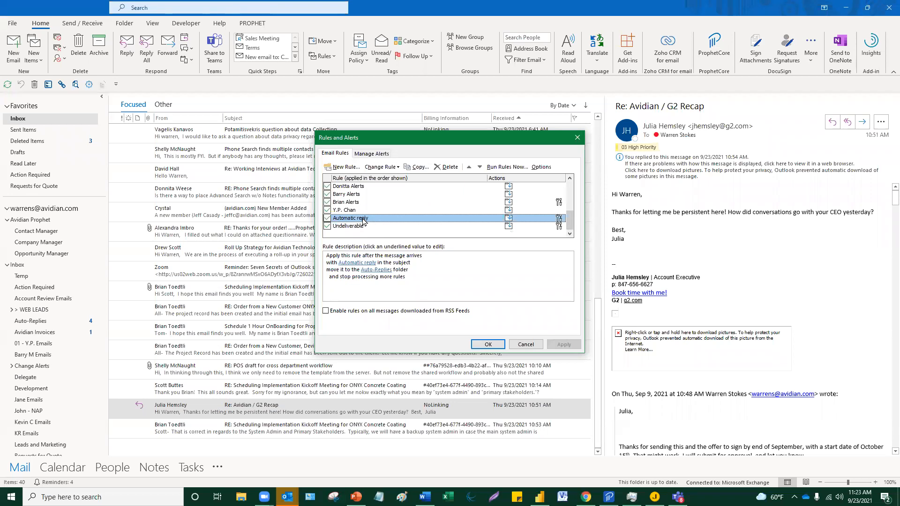
Open the Automatic reply rule's settings and inspect the words it searches for in the subject, leaving them as they are.
click(384, 169)
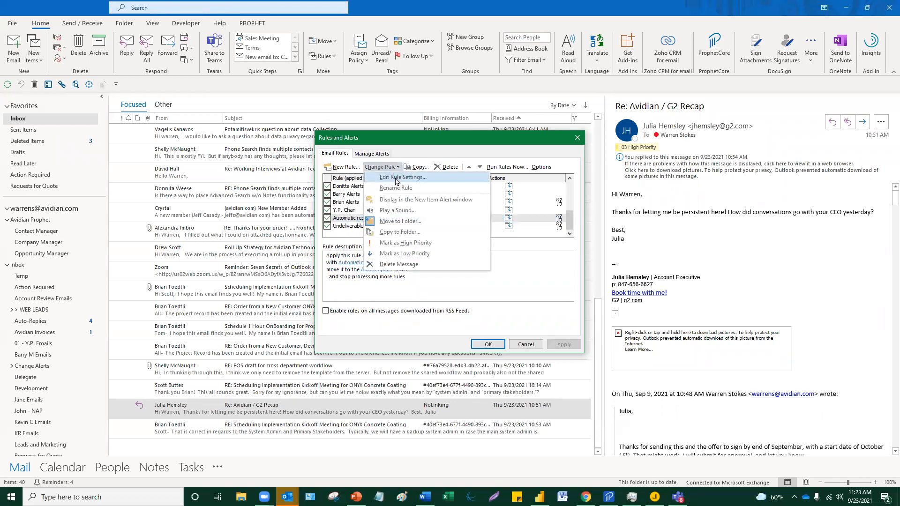
click(397, 179)
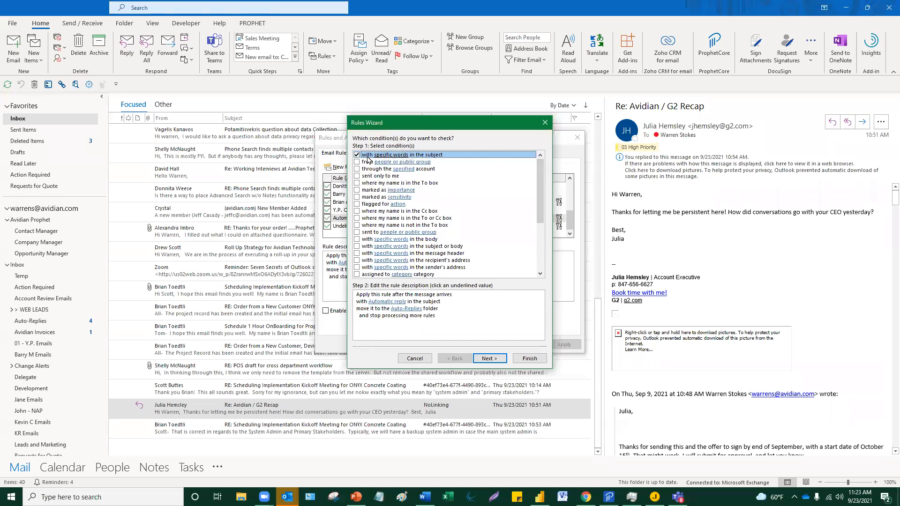
click(396, 303)
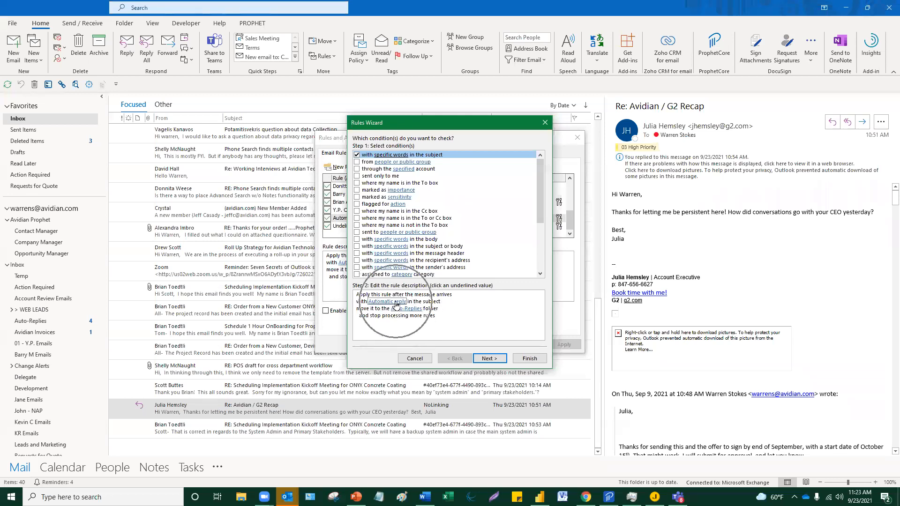
click(387, 302)
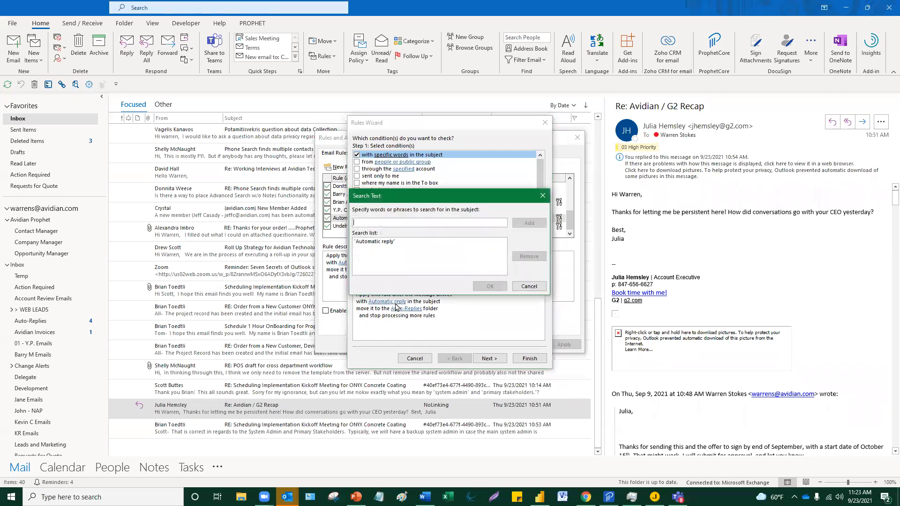
click(380, 242)
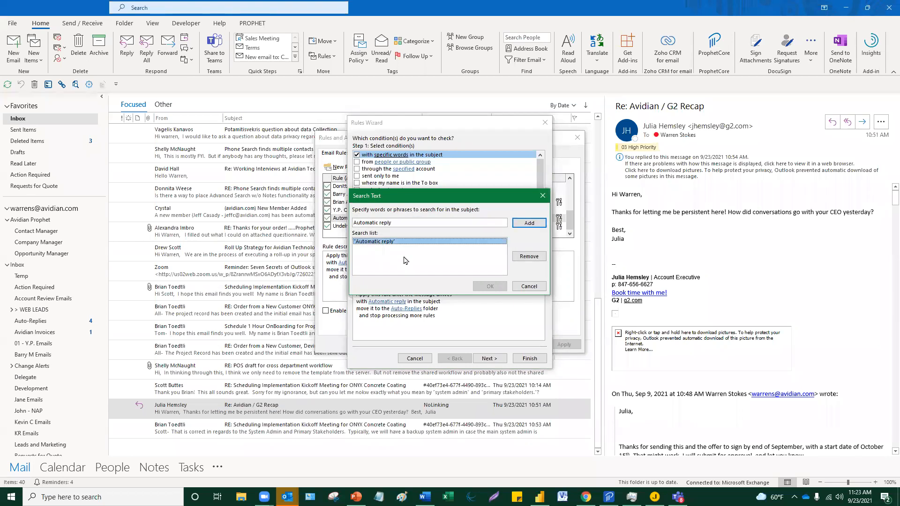
click(543, 199)
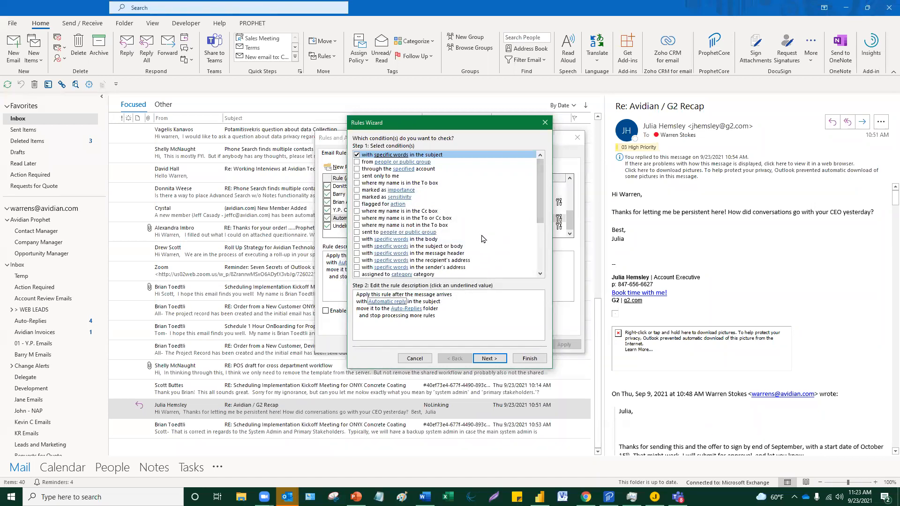
Check the Automatic reply rule's destination folder, finish the wizard without changes, and close the rules manager.
click(407, 308)
click(410, 310)
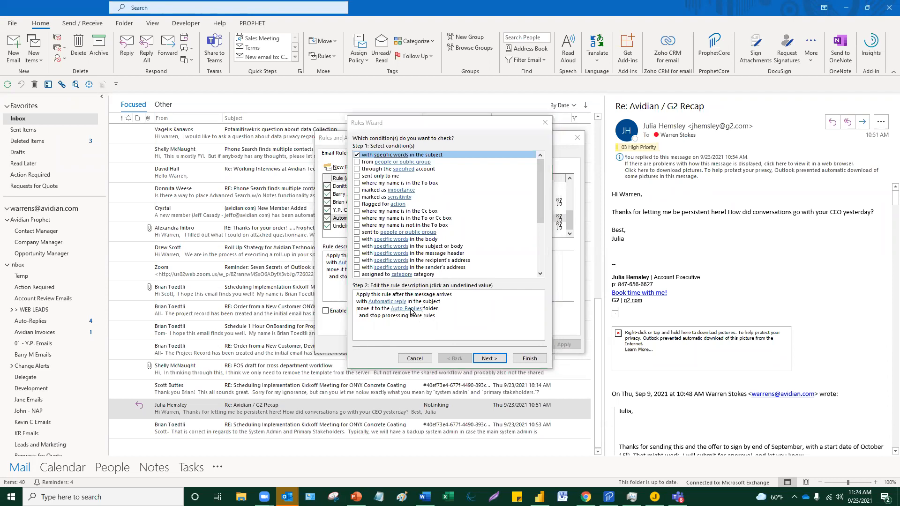
click(527, 184)
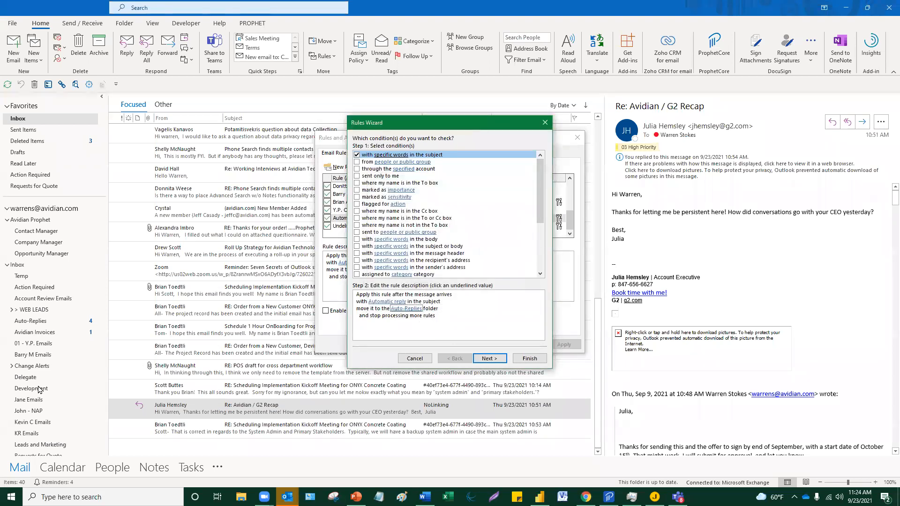
click(545, 123)
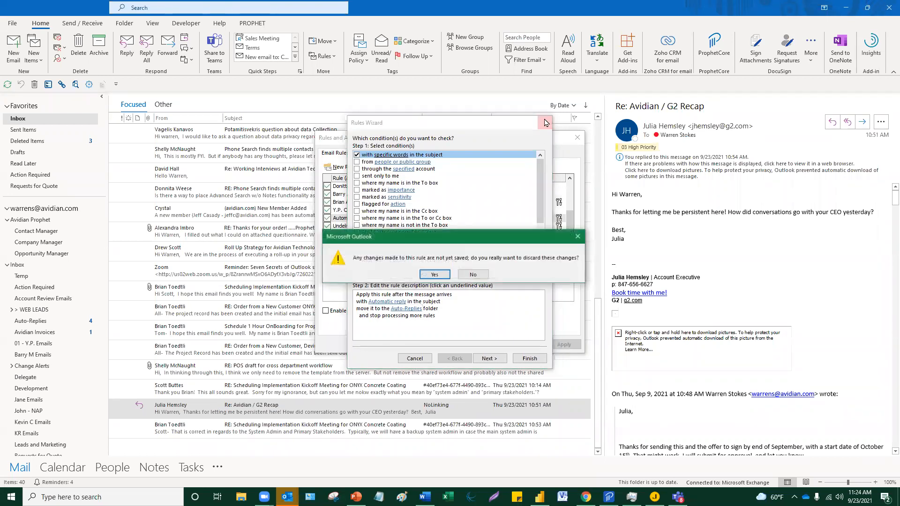
click(481, 277)
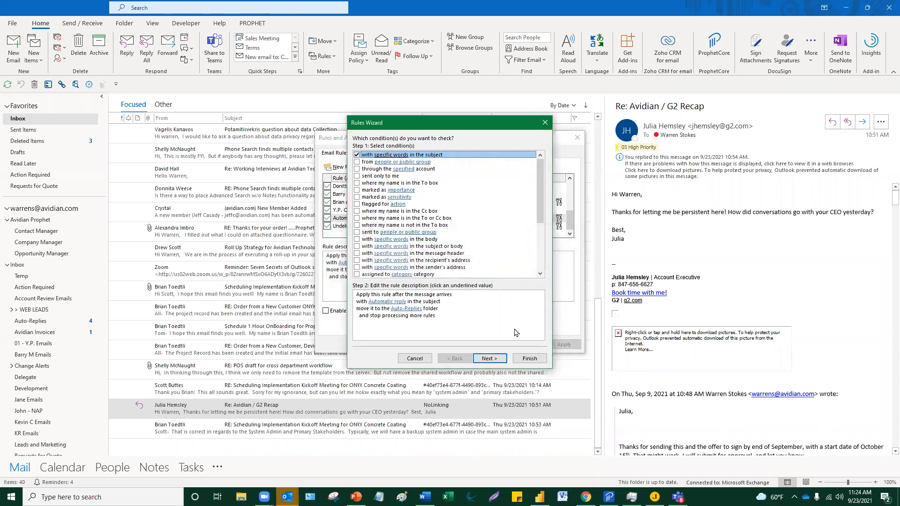
click(526, 360)
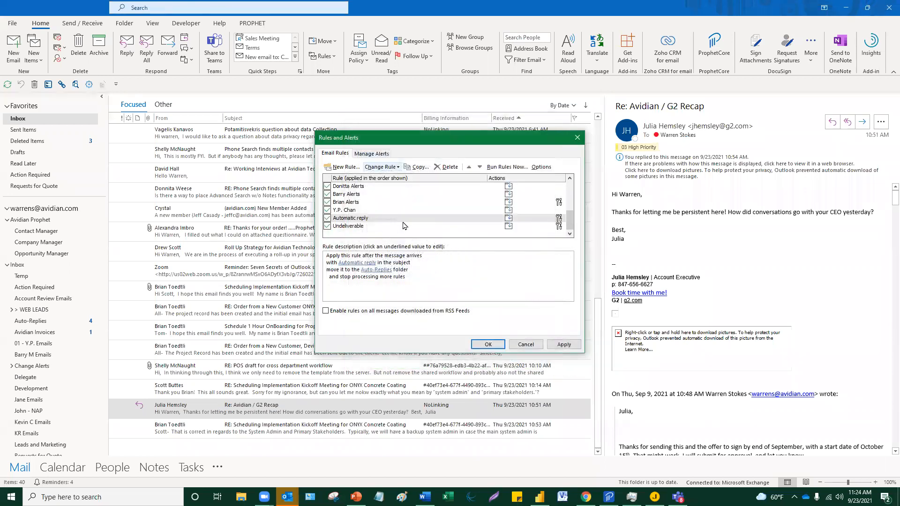
click(576, 138)
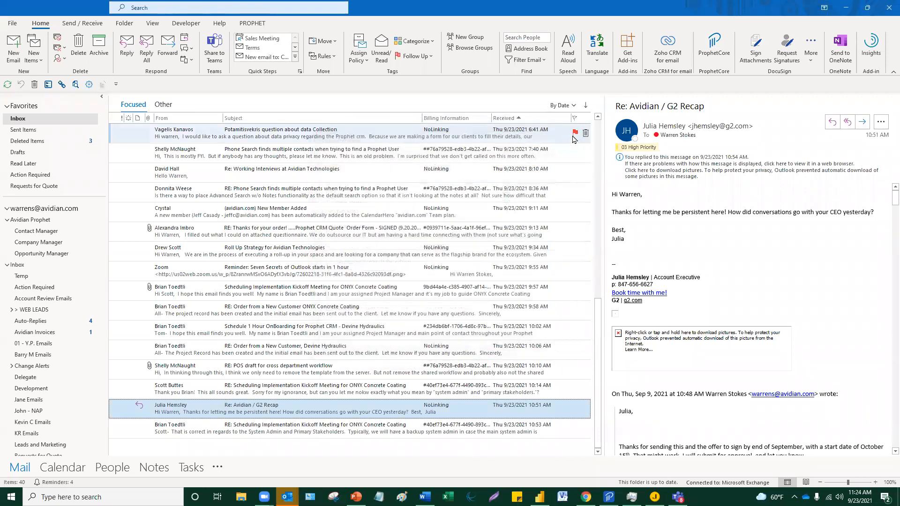
click(323, 56)
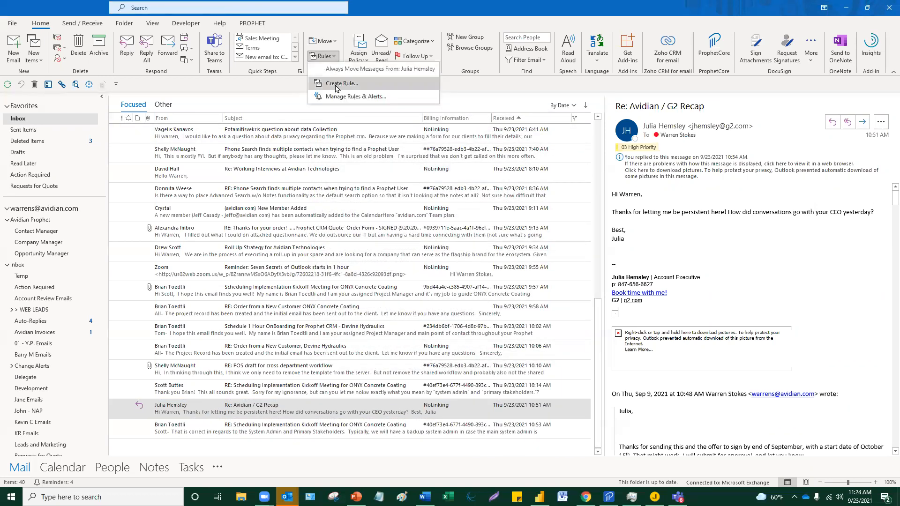
click(337, 88)
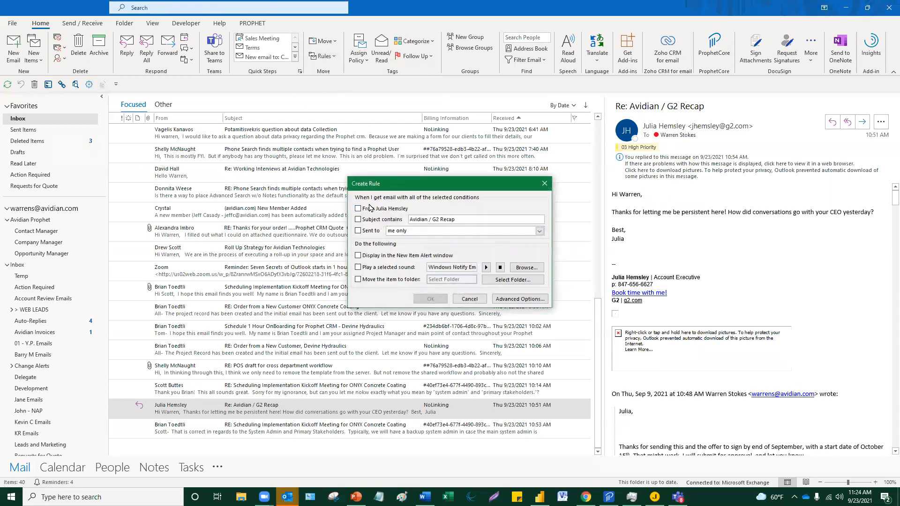
click(544, 185)
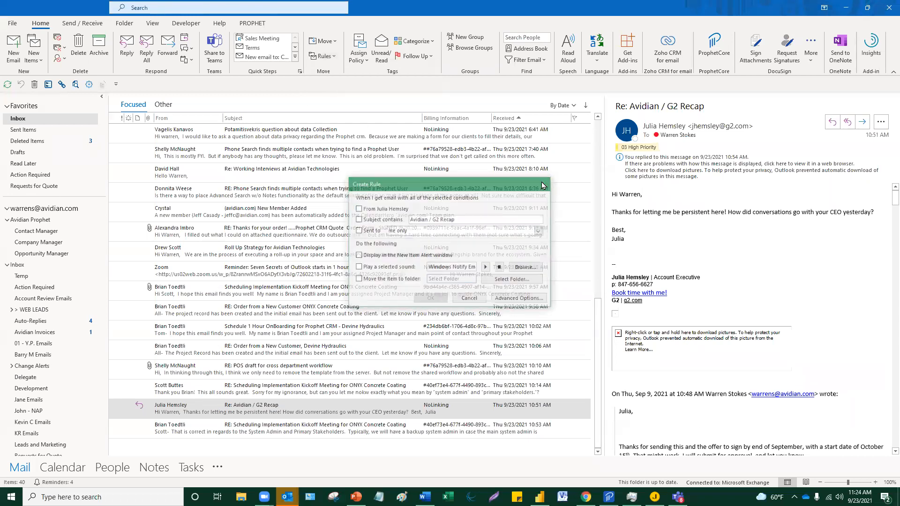
Create a new rule from the selected message with the condition that the subject contains "Request for Quote".
click(325, 56)
click(332, 86)
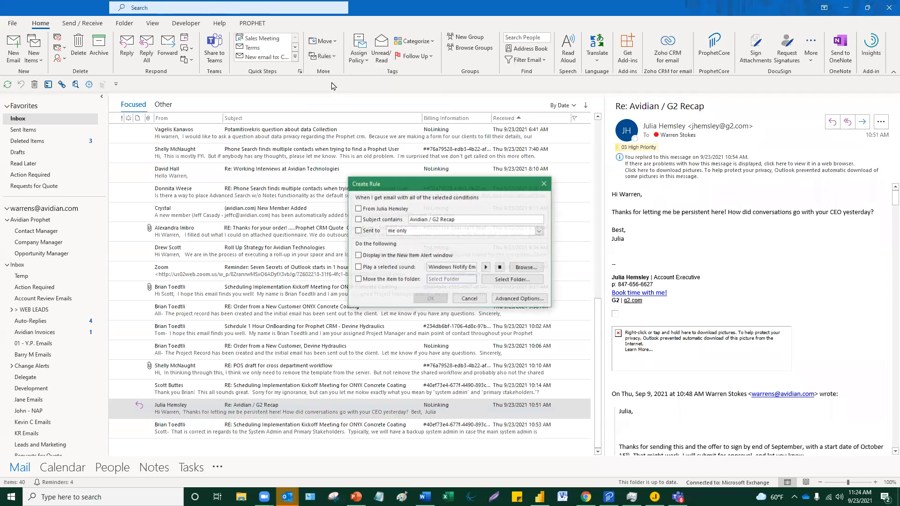
drag(423, 212, 387, 214)
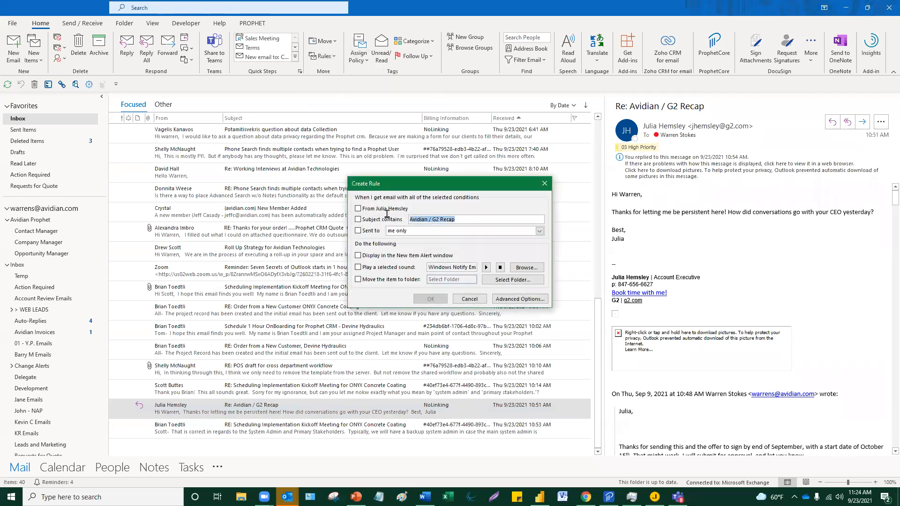
key(BackSpace)
drag(465, 221, 369, 221)
click(472, 220)
Make the rule play the selected sound and move matching messages to the Requests for Quote folder.
click(376, 271)
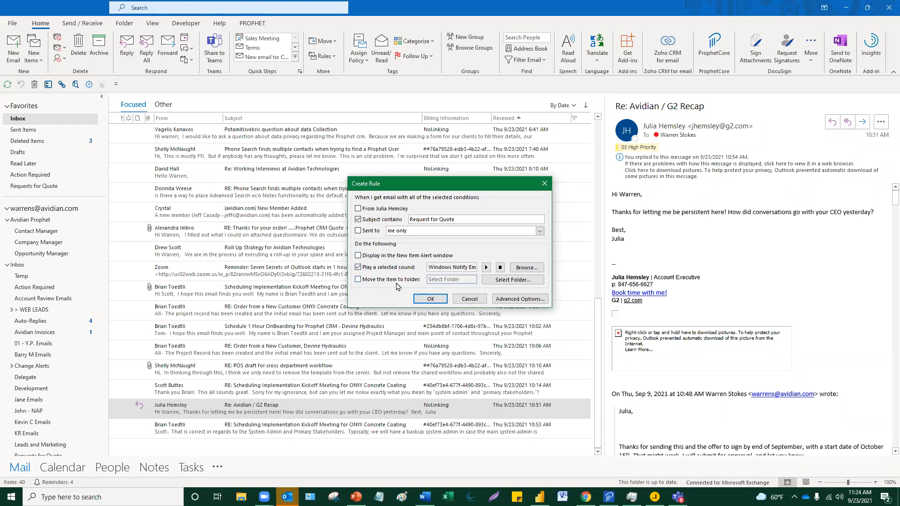
click(358, 280)
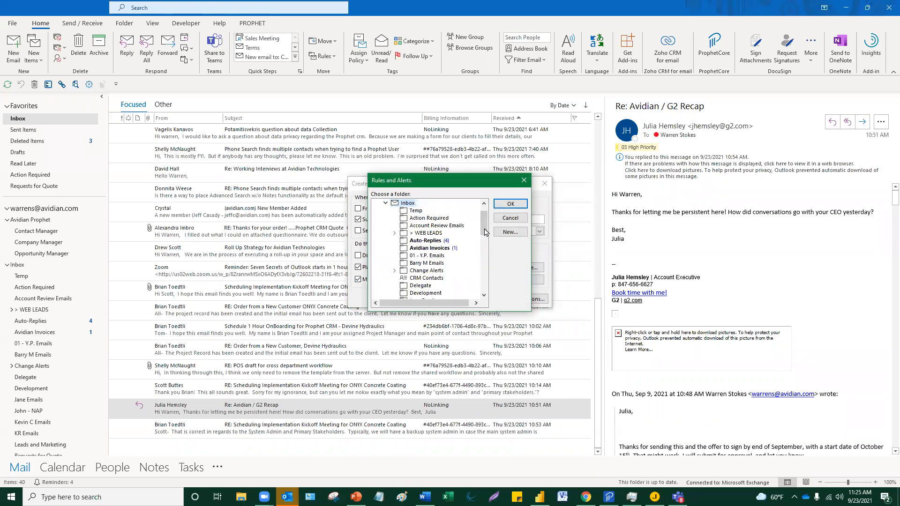
drag(485, 234, 482, 253)
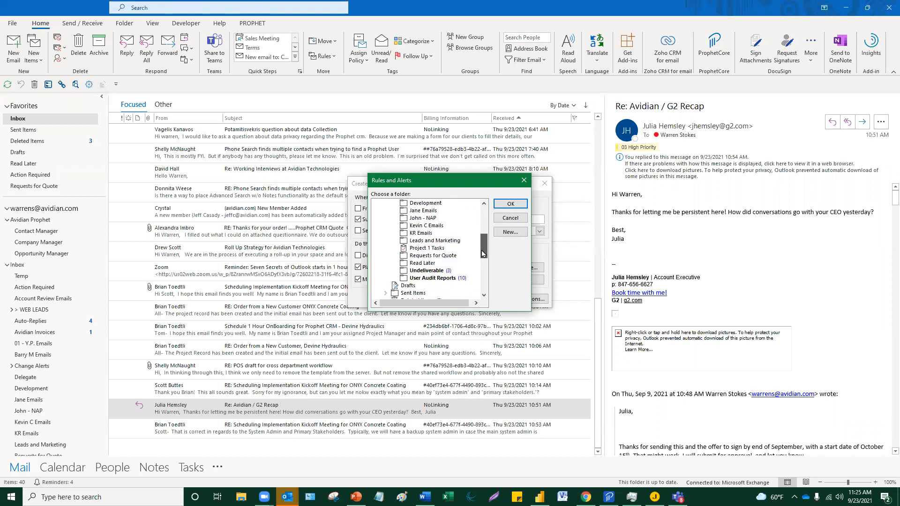
click(431, 256)
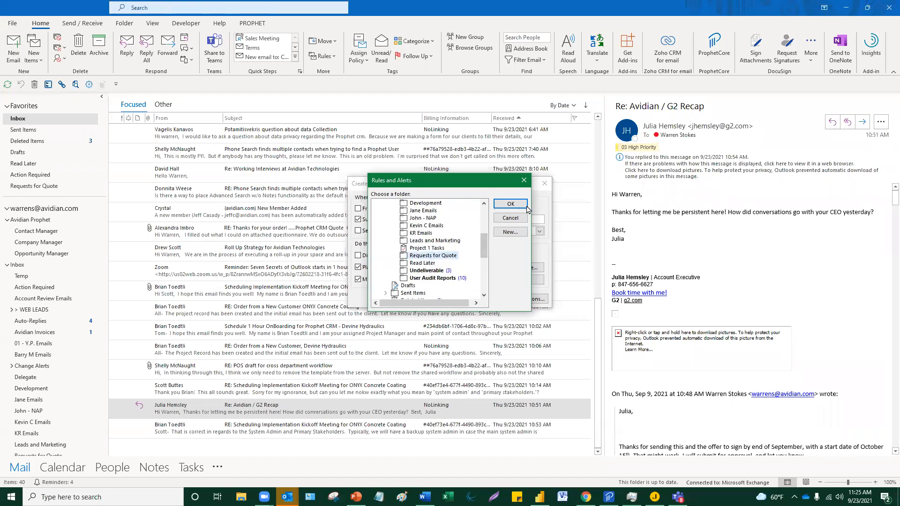
click(522, 206)
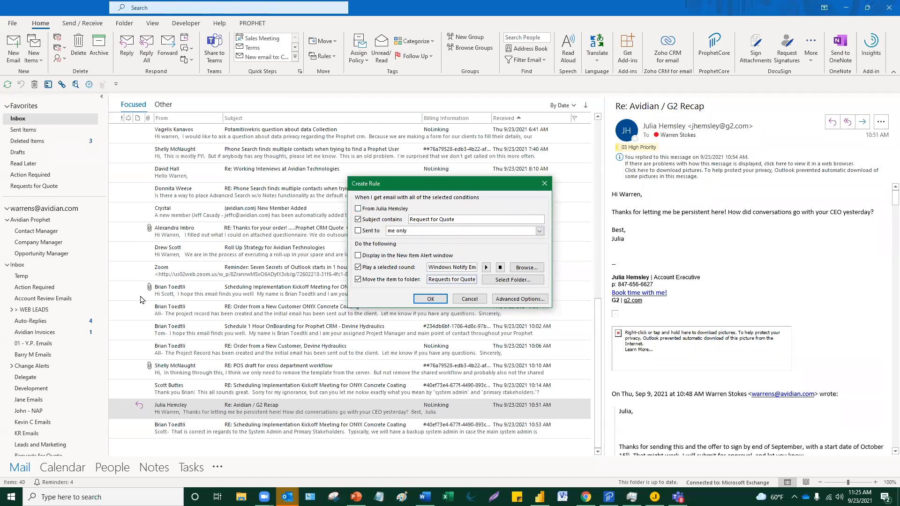
Save the rule, run it on the messages already in the current folder, and go back to the start of the Inbox list.
key(ctrl)
key(ctrl)
click(431, 299)
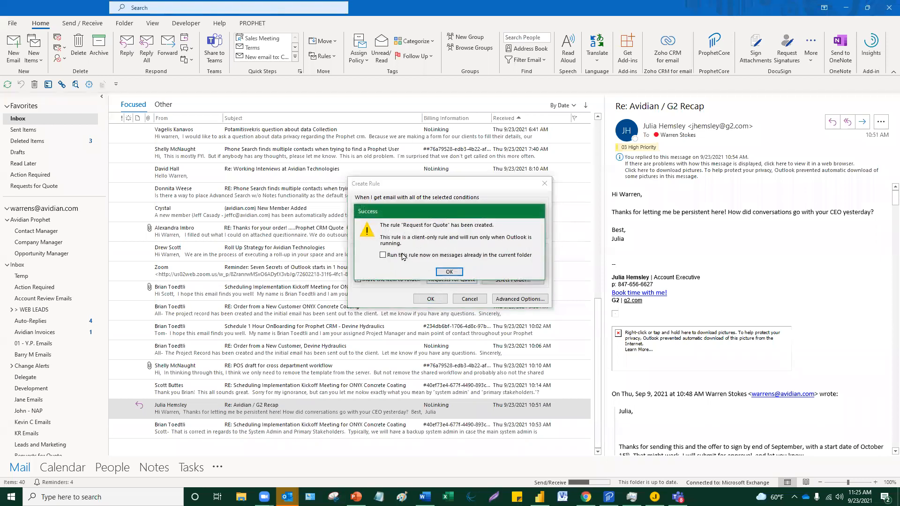
click(384, 256)
click(452, 273)
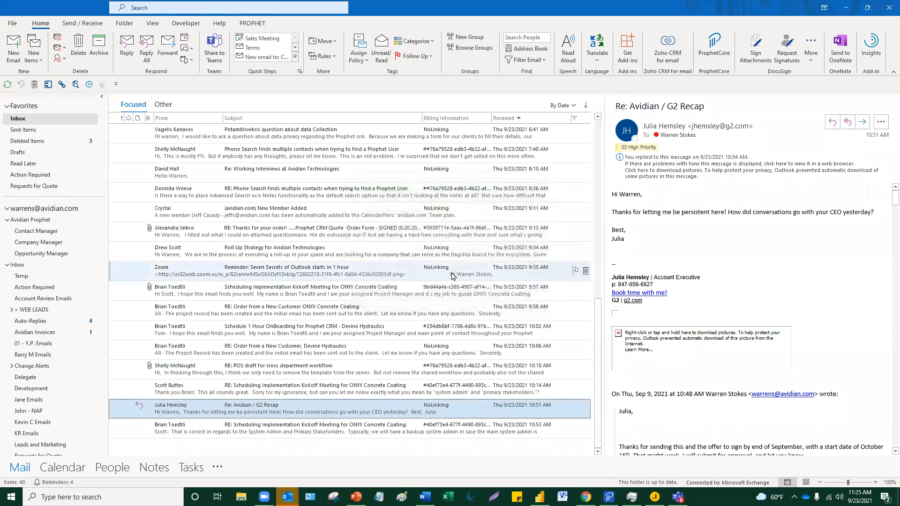
scroll(452, 276, up, 5)
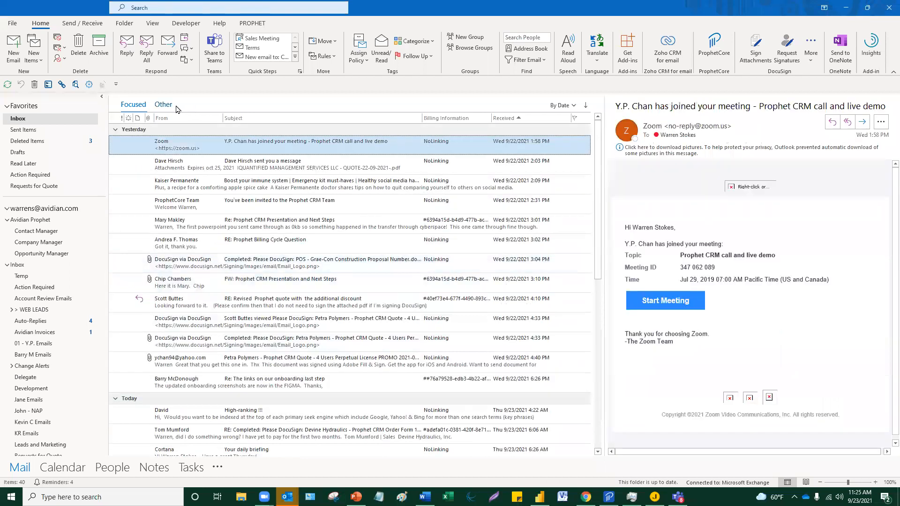
Switch to Outlook web mail in the browser, review the "Request for Quote" draft and send it.
click(189, 170)
click(190, 150)
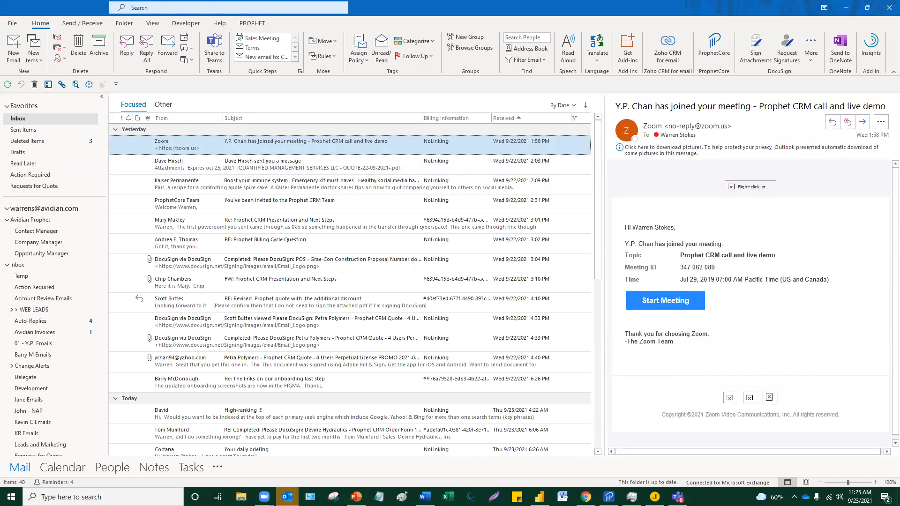
key(alt+Tab)
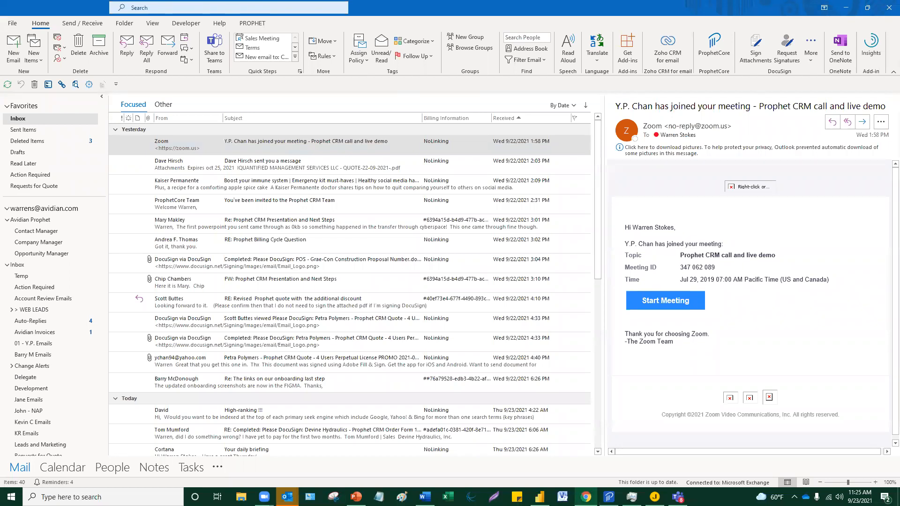
drag(487, 9, 488, 9)
key(ctrl)
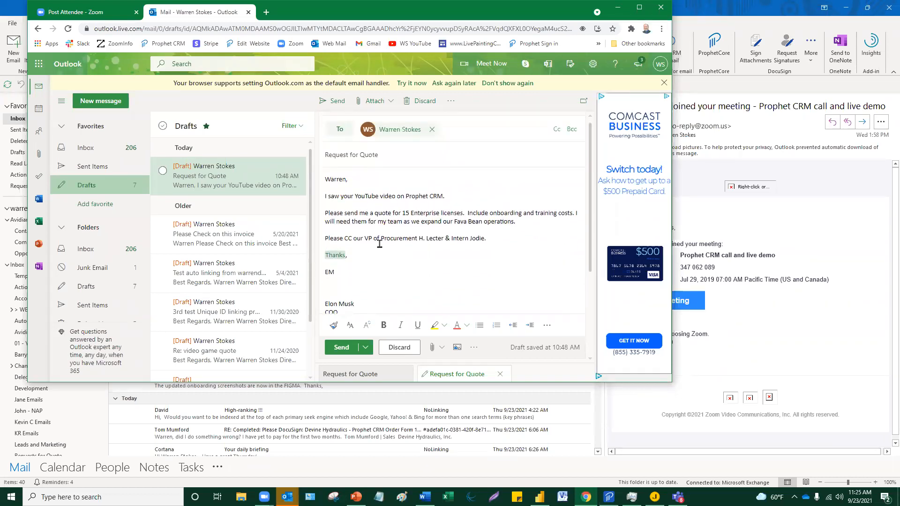
scroll(380, 244, down, 3)
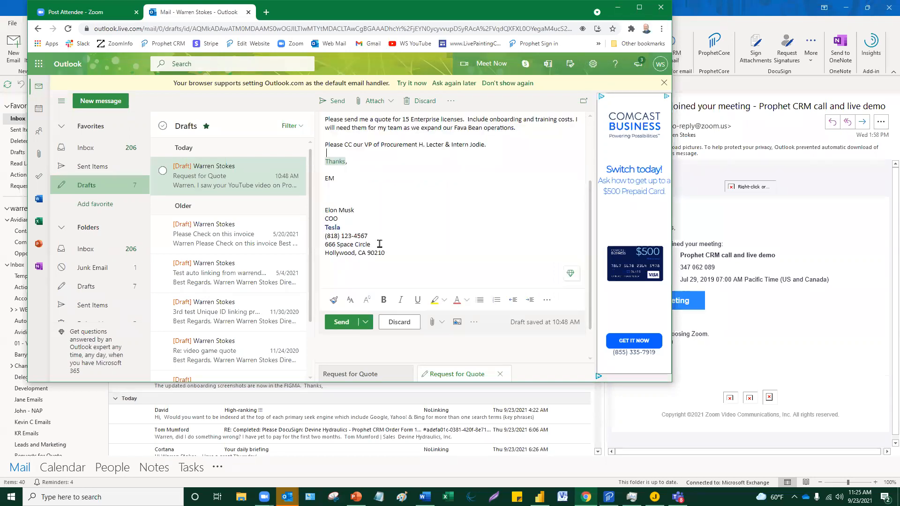
scroll(380, 244, up, 3)
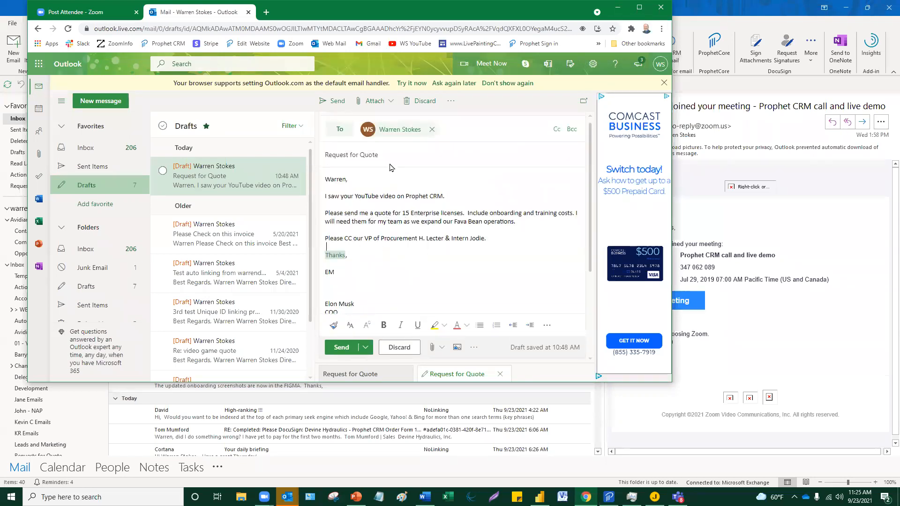
click(341, 347)
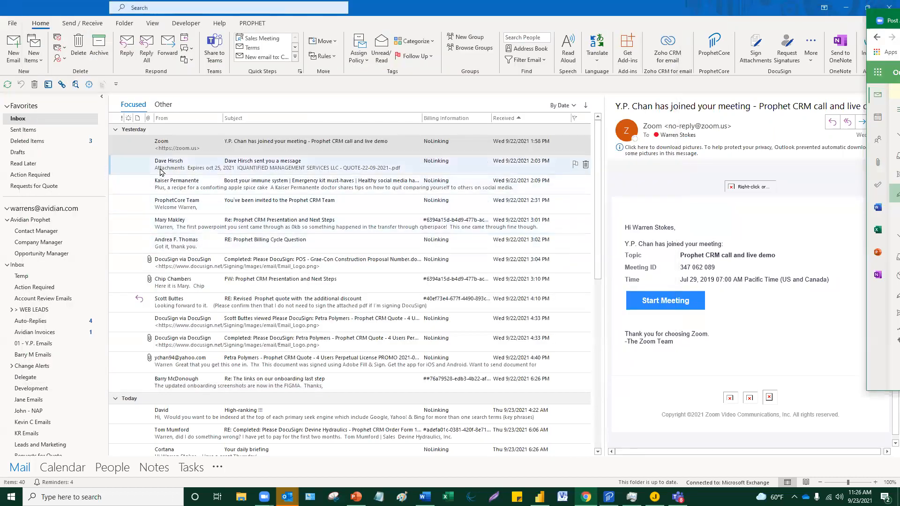
Return to desktop Outlook, send and receive mail, and read today's "Request for Quote" message in the Requests for Quote folder.
click(161, 163)
click(162, 153)
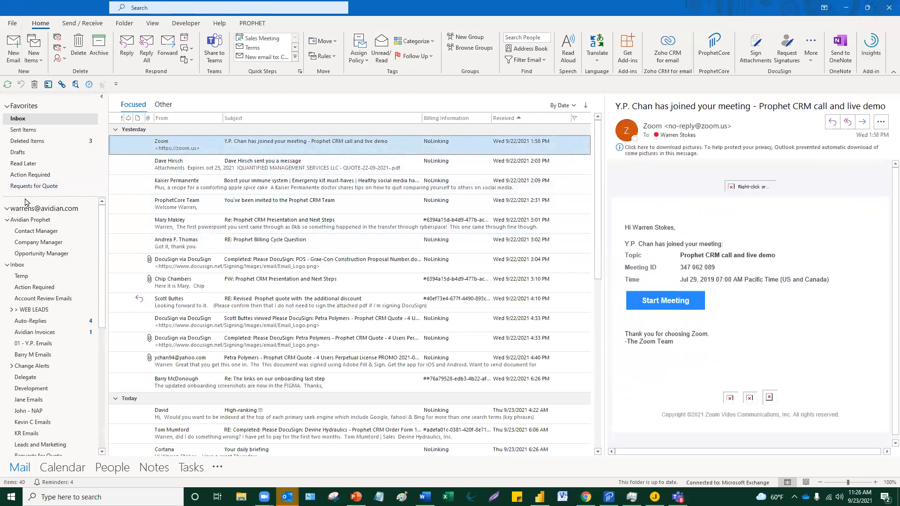
key(Down)
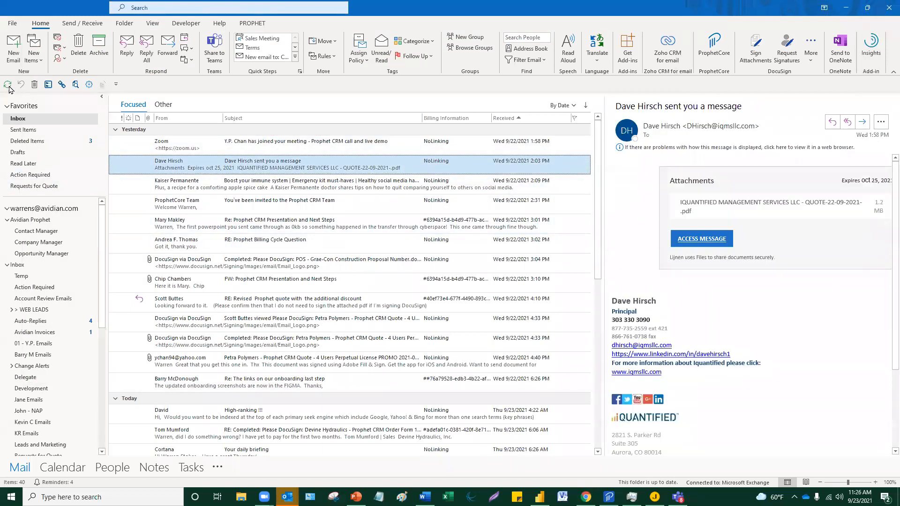
click(8, 87)
click(73, 188)
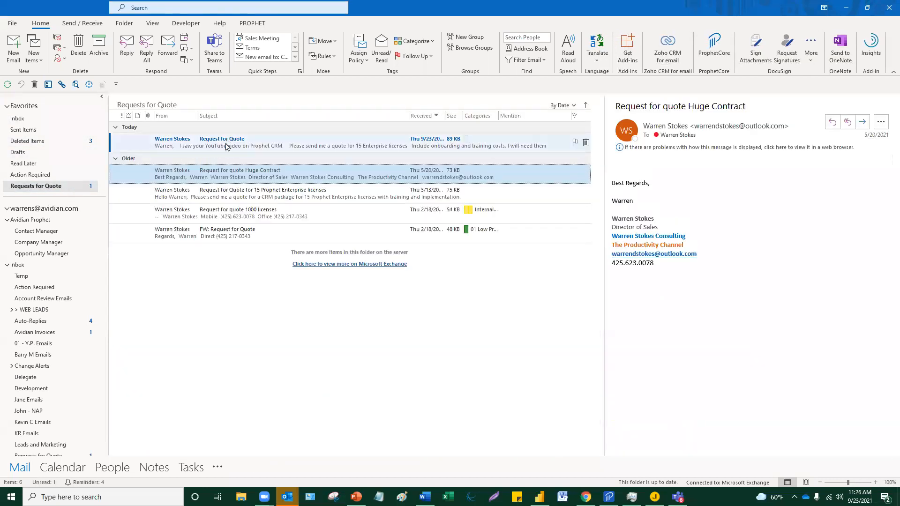
click(227, 147)
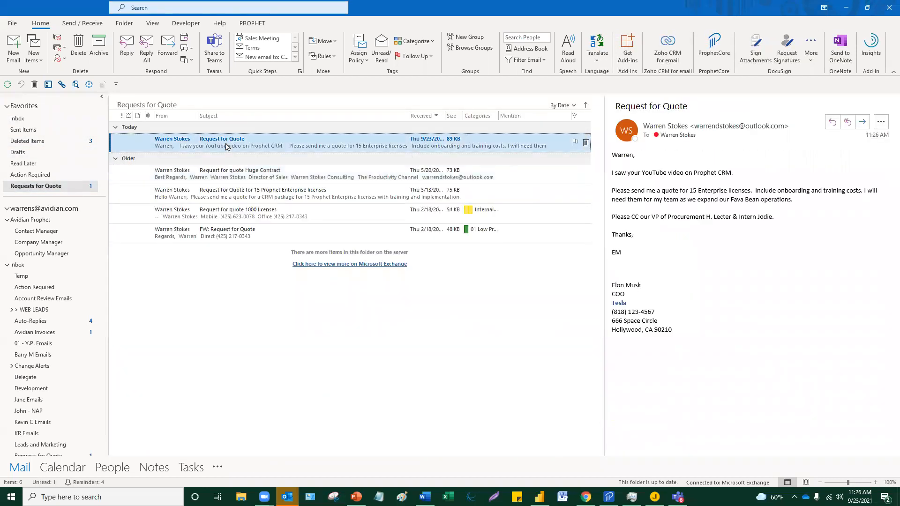
click(220, 174)
click(218, 149)
key(ctrl)
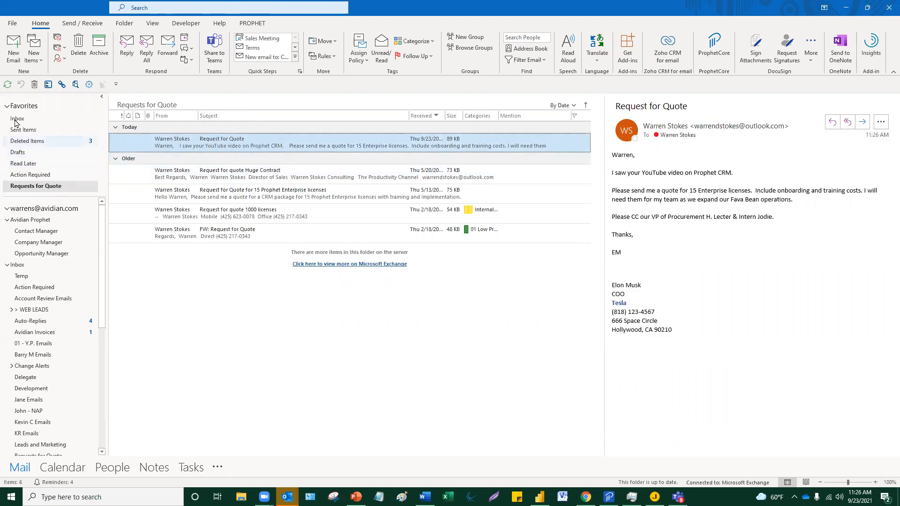
Add the Avidian Invoices folder to the Favorites.
right_click(34, 334)
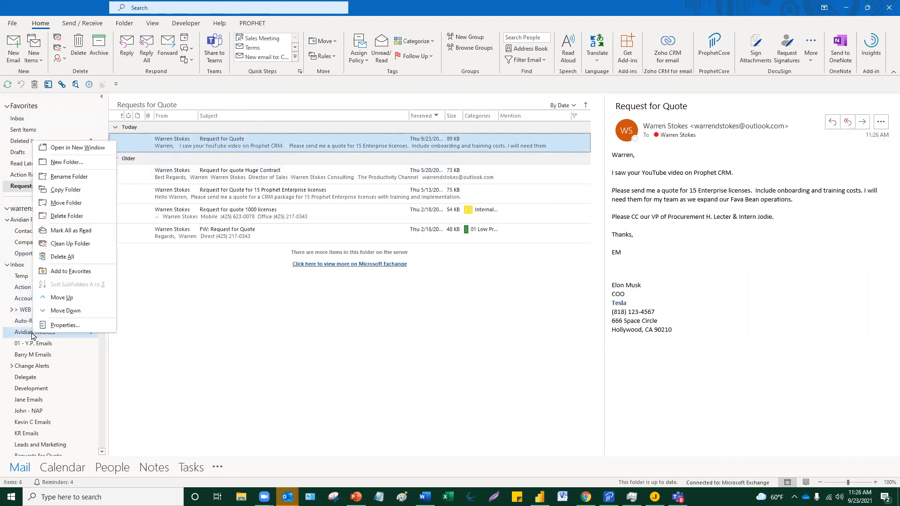
click(66, 272)
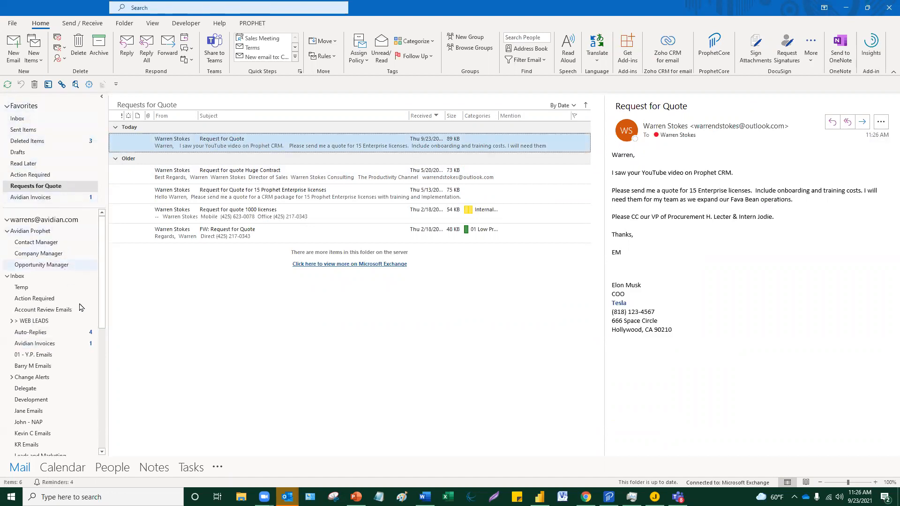
scroll(99, 397, down, 2)
scroll(99, 397, up, 2)
View the rule creation options for today's "Request for Quote" message and close them without creating a rule.
click(211, 173)
click(202, 143)
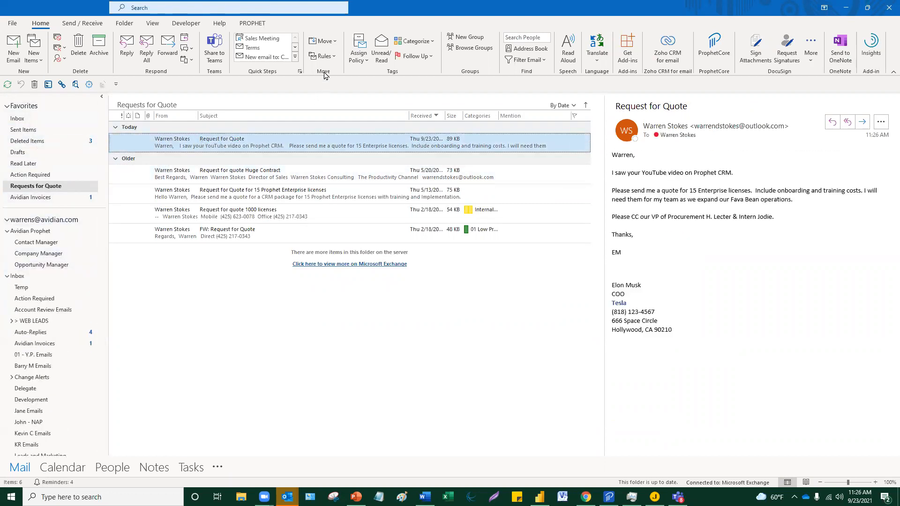
click(335, 57)
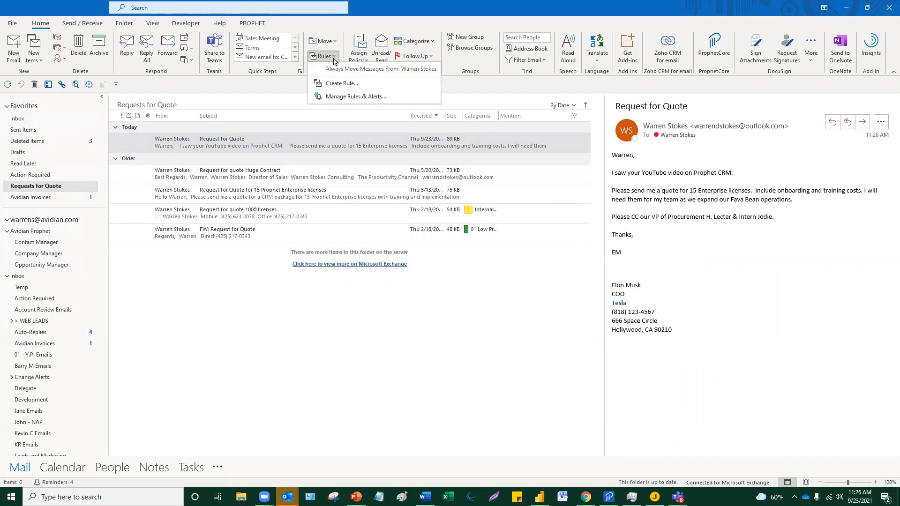
click(328, 82)
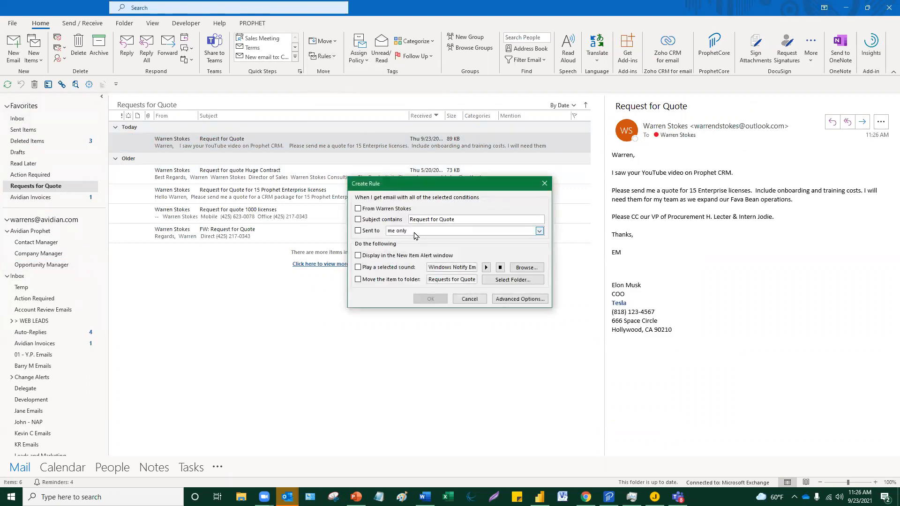
click(543, 184)
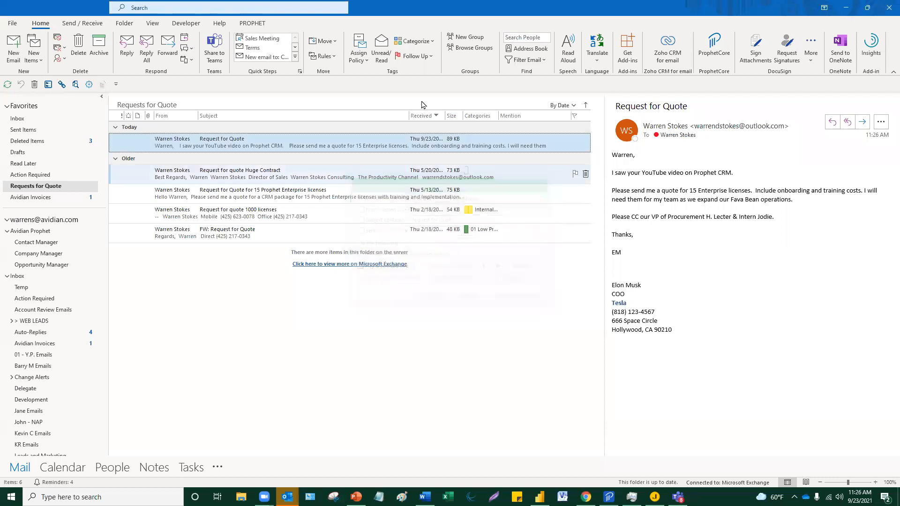
Review the list of existing email rules in the rules manager and close it without changes.
click(335, 57)
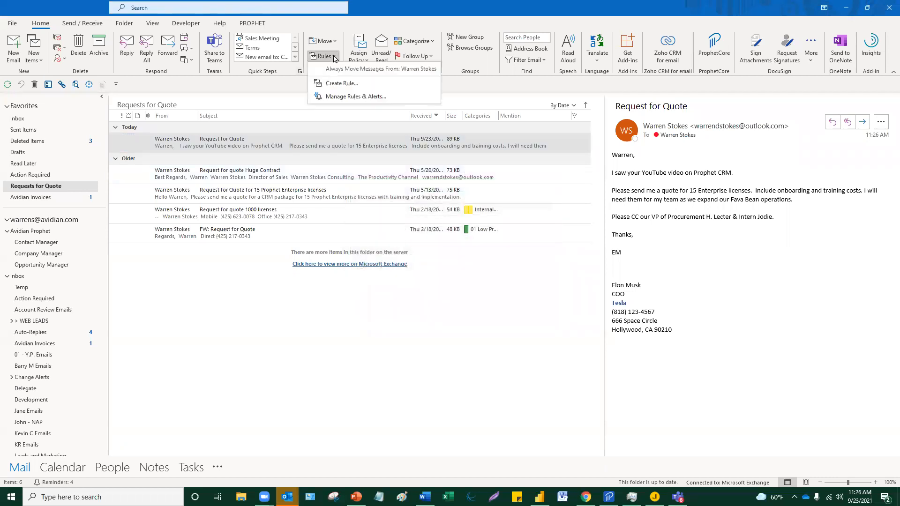
click(343, 96)
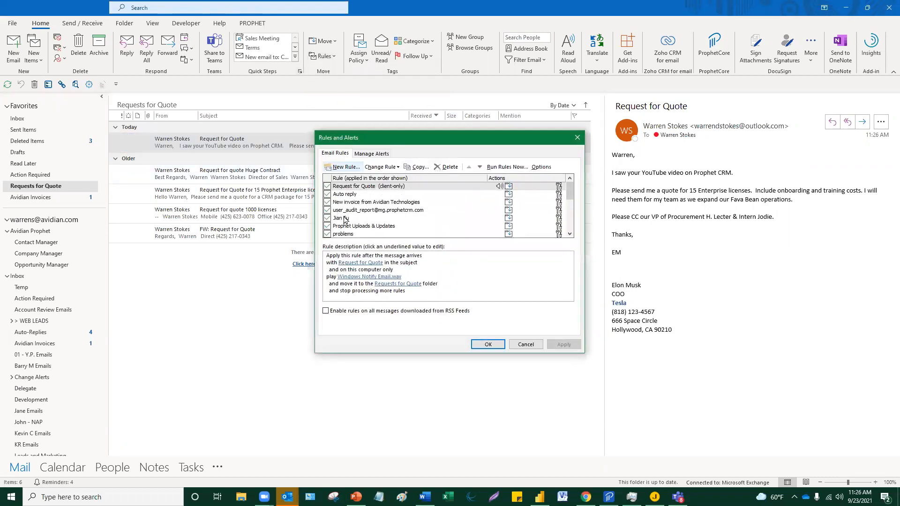
scroll(362, 217, down, 2)
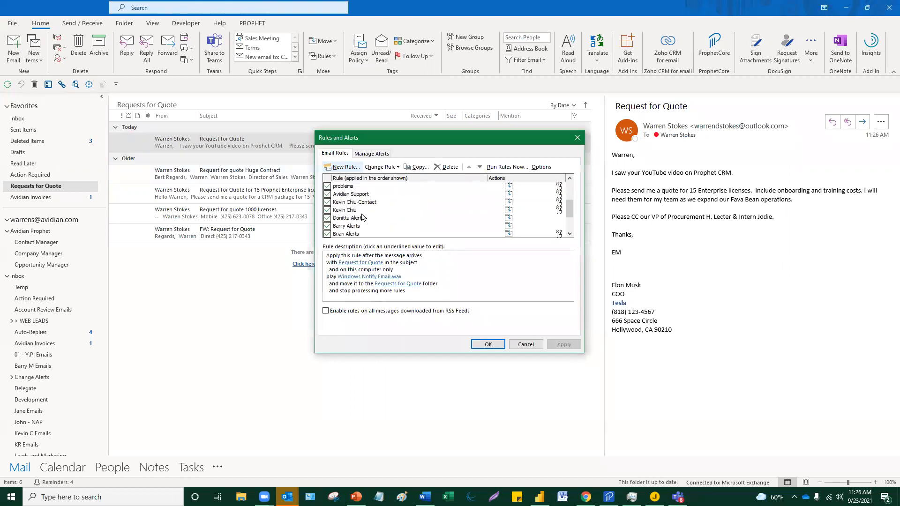
scroll(361, 217, up, 2)
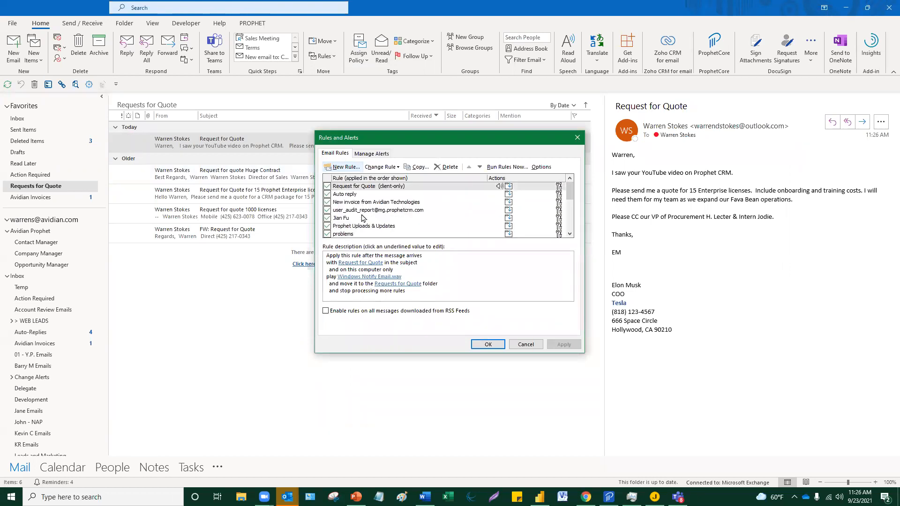
click(577, 137)
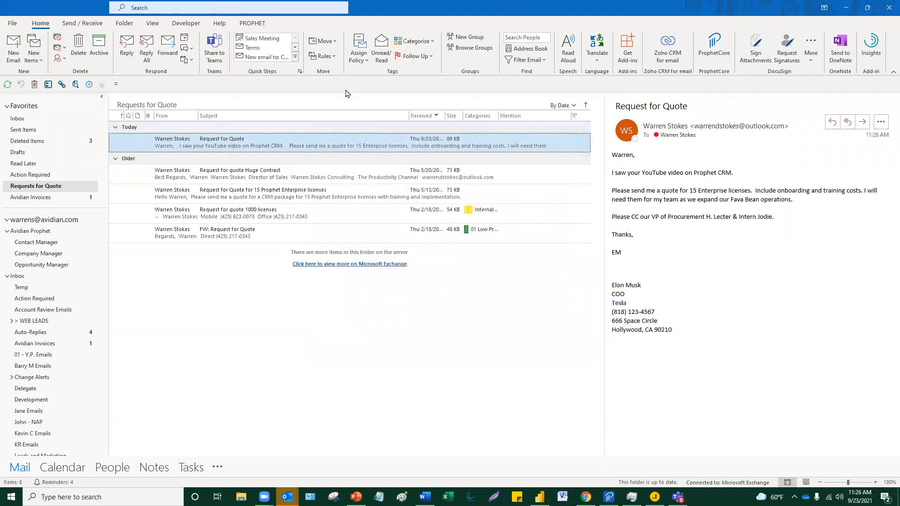
Start a new rule from the selected message with the subject condition "Read Later", and discard it.
click(335, 58)
click(435, 143)
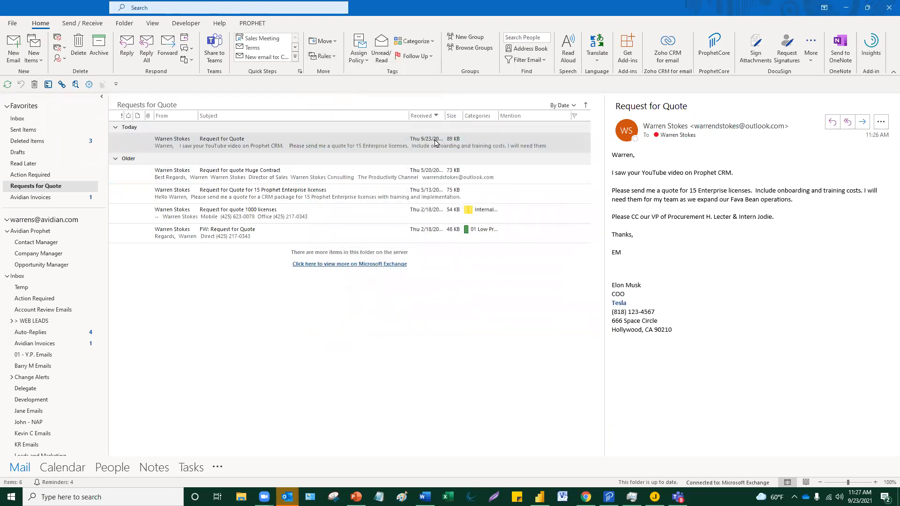
triple_click(458, 222)
text(Read Later)
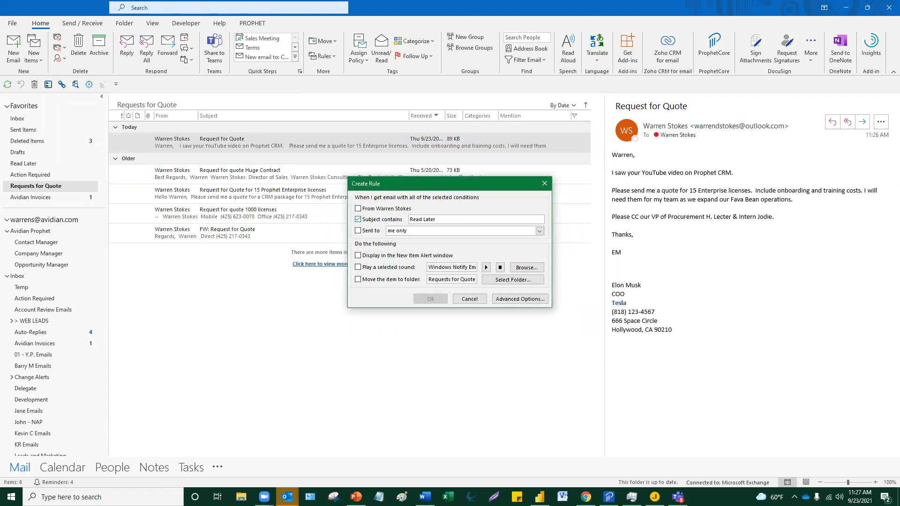
click(358, 221)
click(544, 183)
Go back to the Inbox and show its Other messages.
click(297, 176)
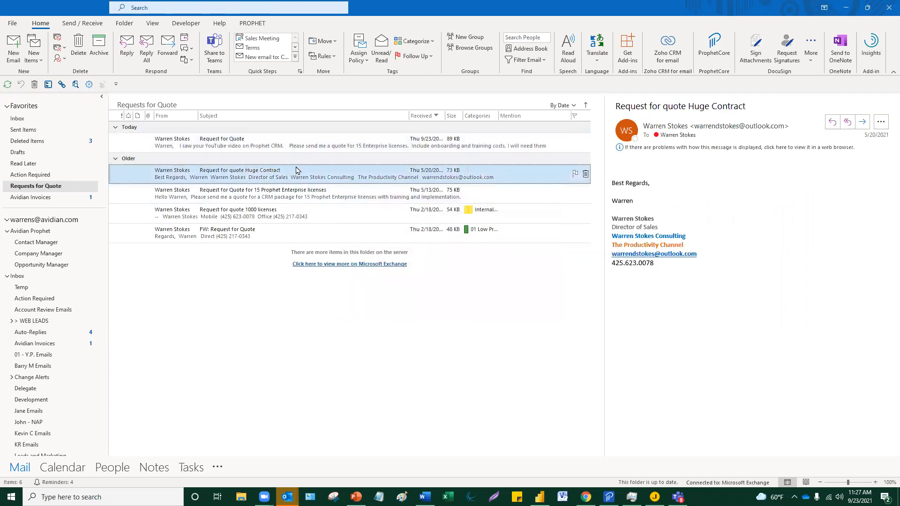
click(46, 120)
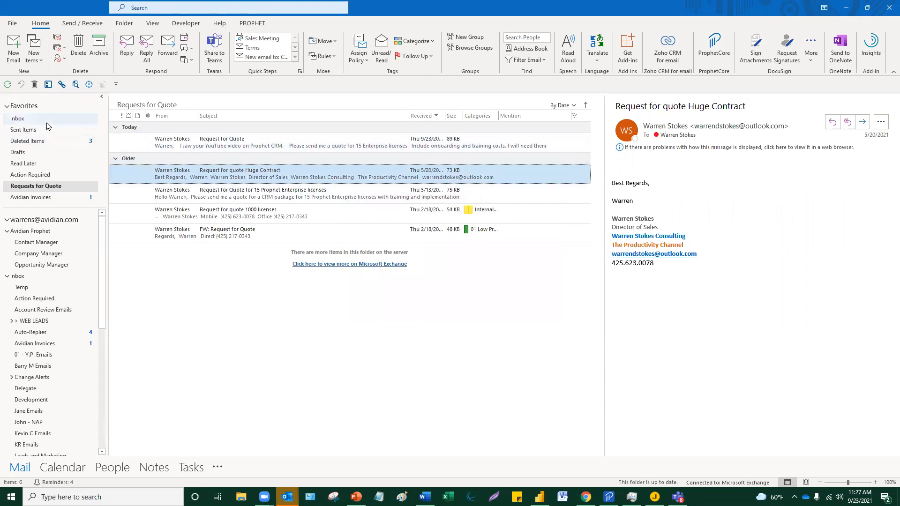
click(163, 105)
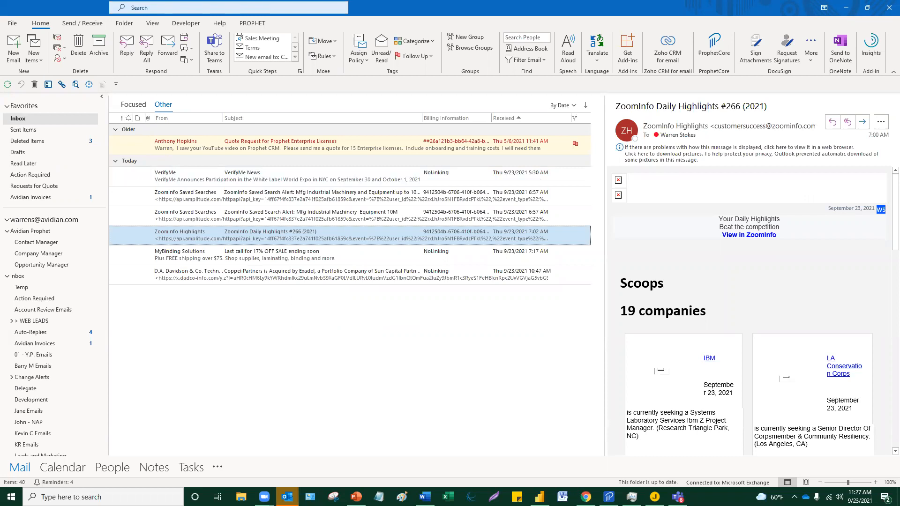
Switch to Outlook.com in Chrome, write "Please reiew" in the New Invoice draft's body, and correct the spelling of "Please".
key(alt+Tab)
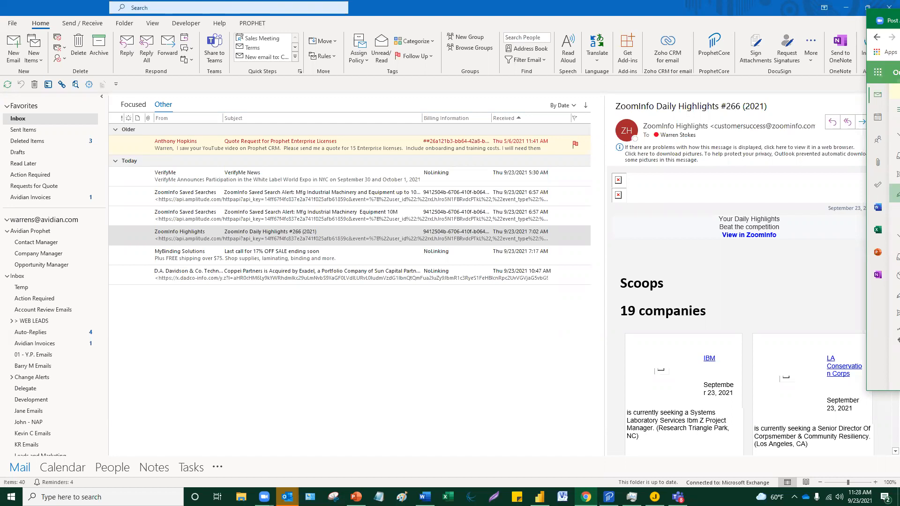
drag(899, 20, 649, 43)
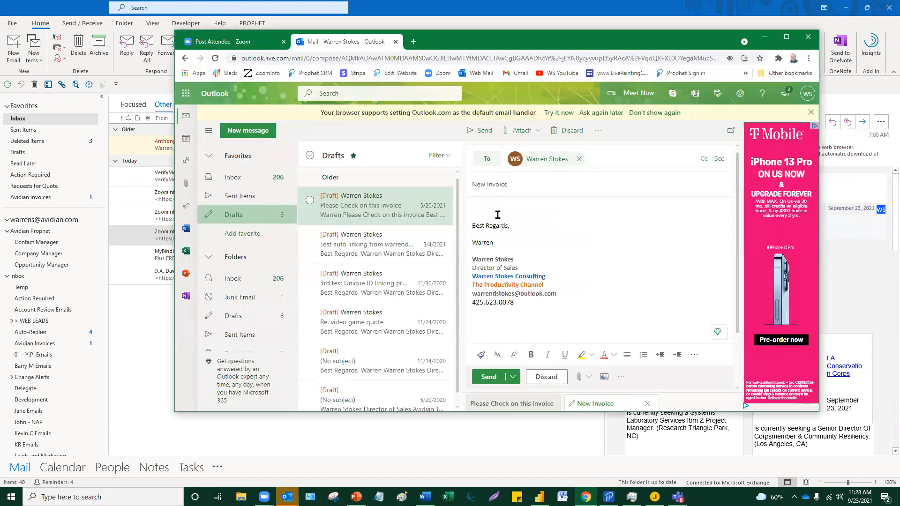
text(ase review)
click(479, 217)
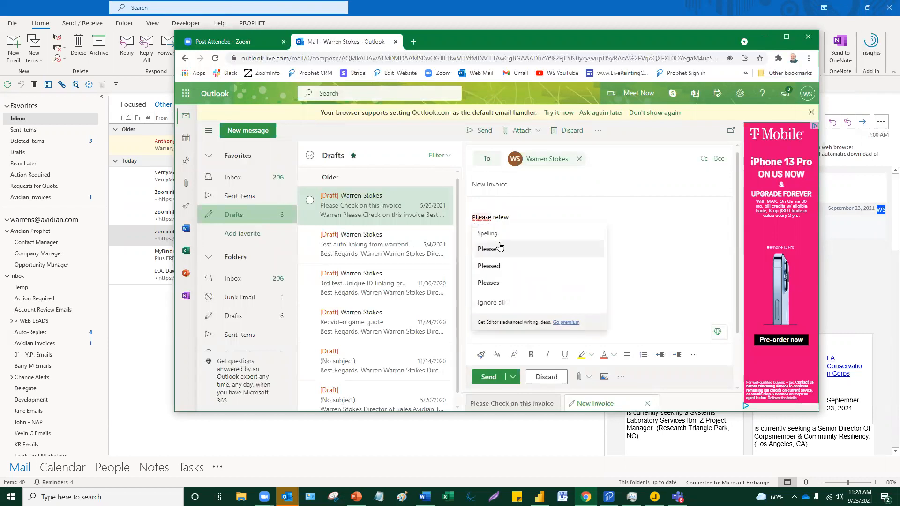
click(487, 248)
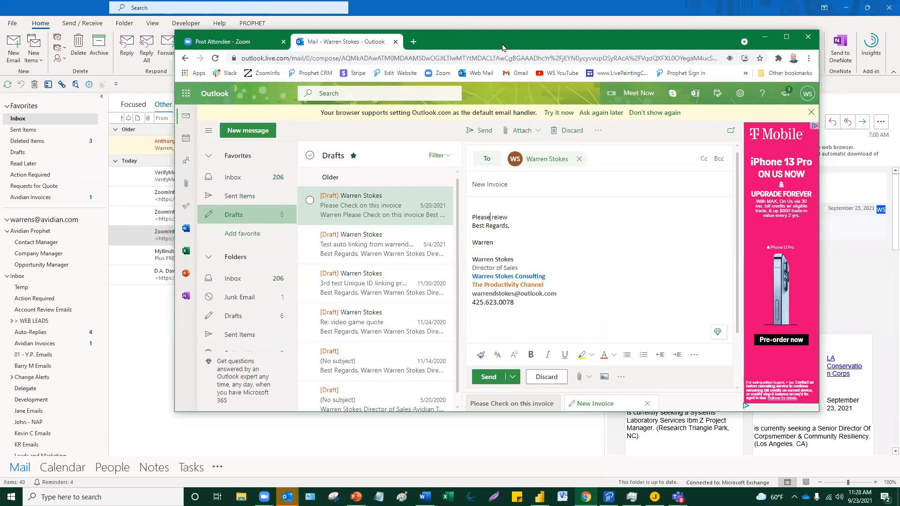
Switch back to desktop Outlook and add a conditional formatting rule named "Invoice" to the inbox view.
key(alt+Tab)
click(275, 182)
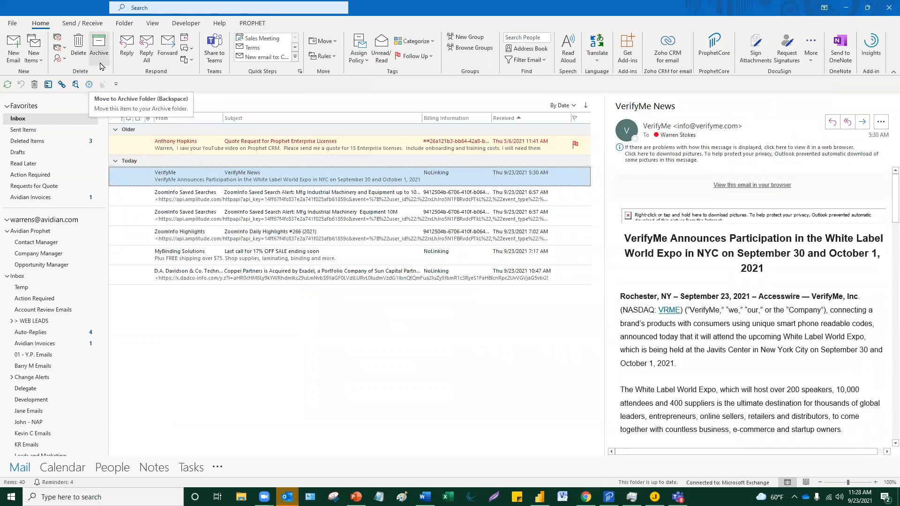
click(155, 24)
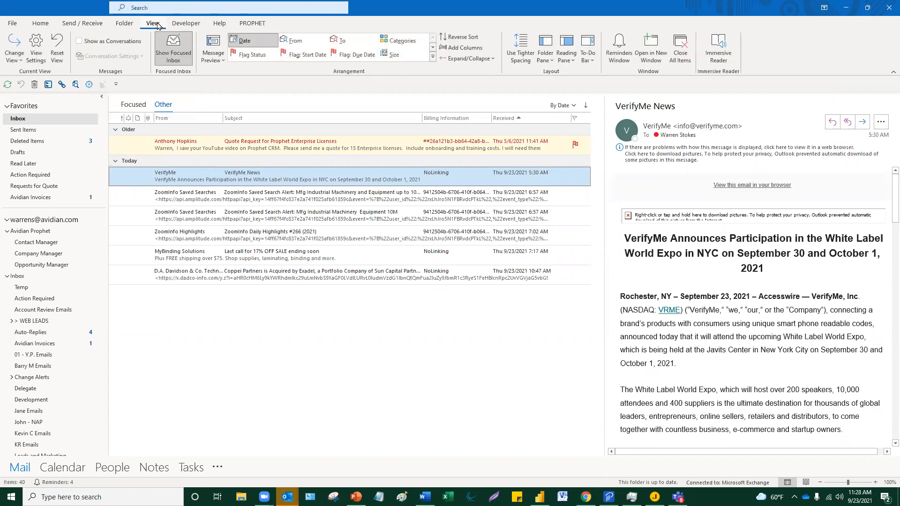
click(36, 55)
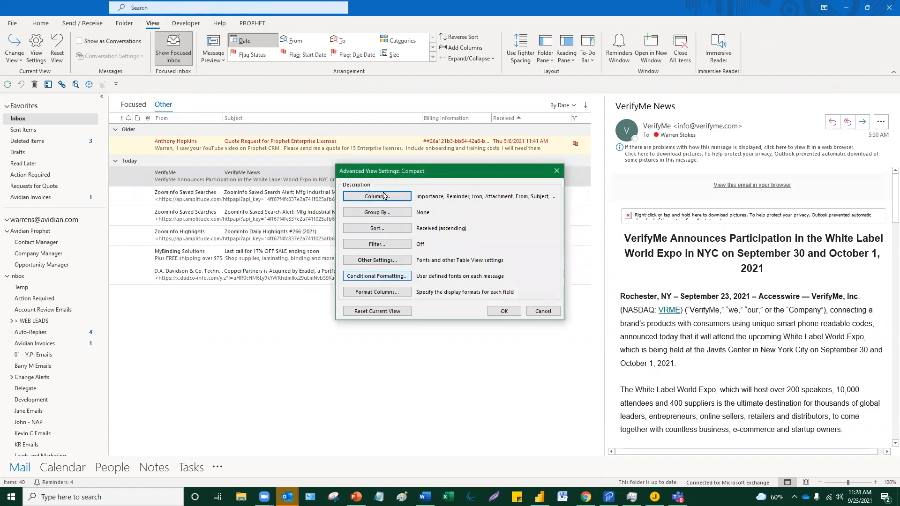
click(380, 278)
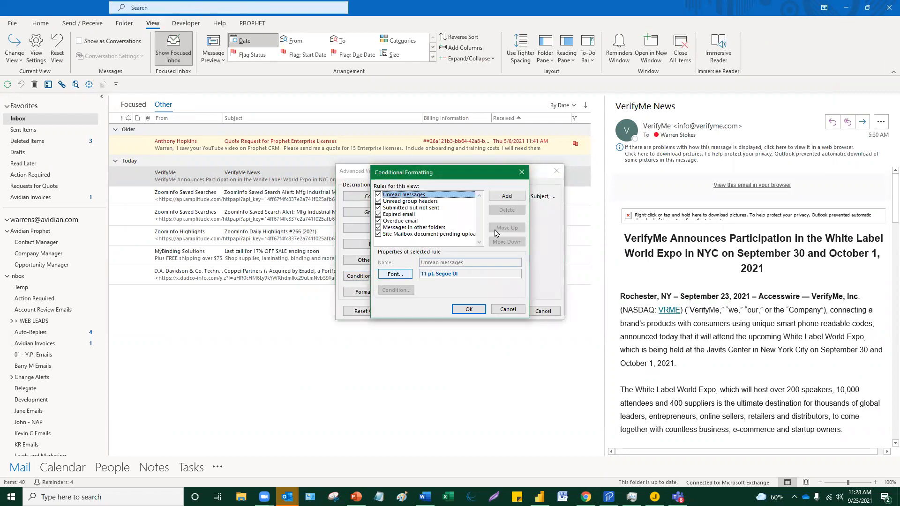
click(507, 196)
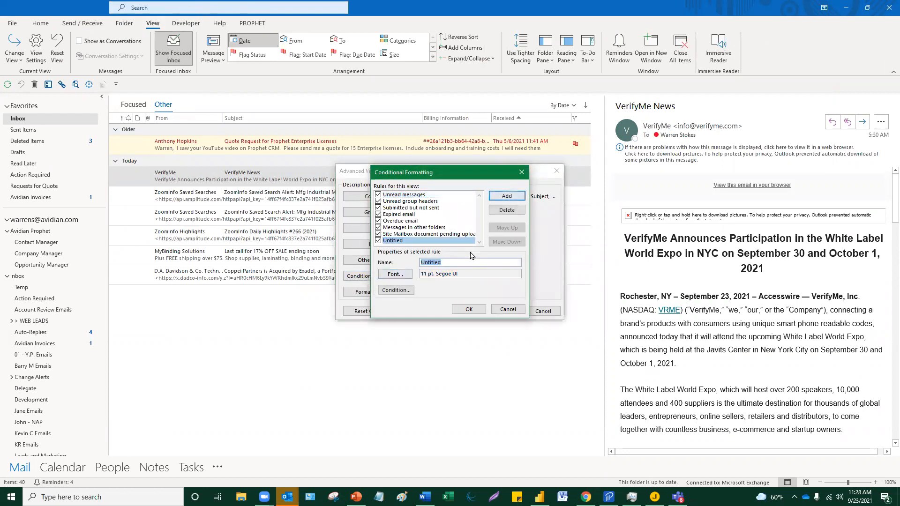
text(Invoice)
drag(445, 263, 399, 266)
Set the Invoice rule's font to Segoe UI Bold, size Bigger, in Maroon.
click(394, 275)
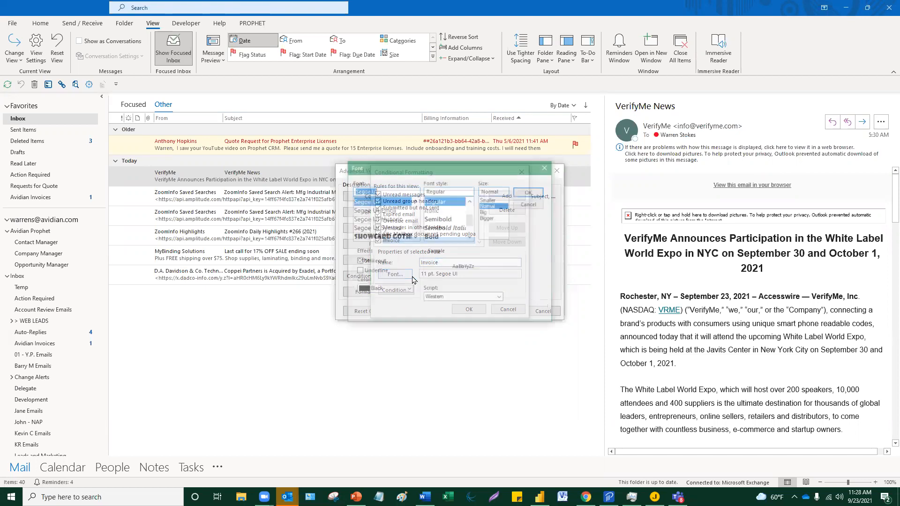
click(488, 219)
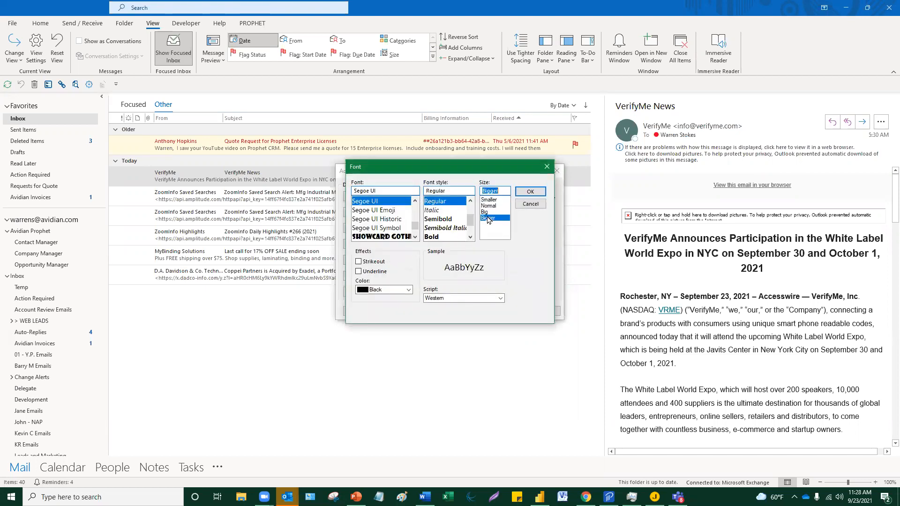
click(442, 237)
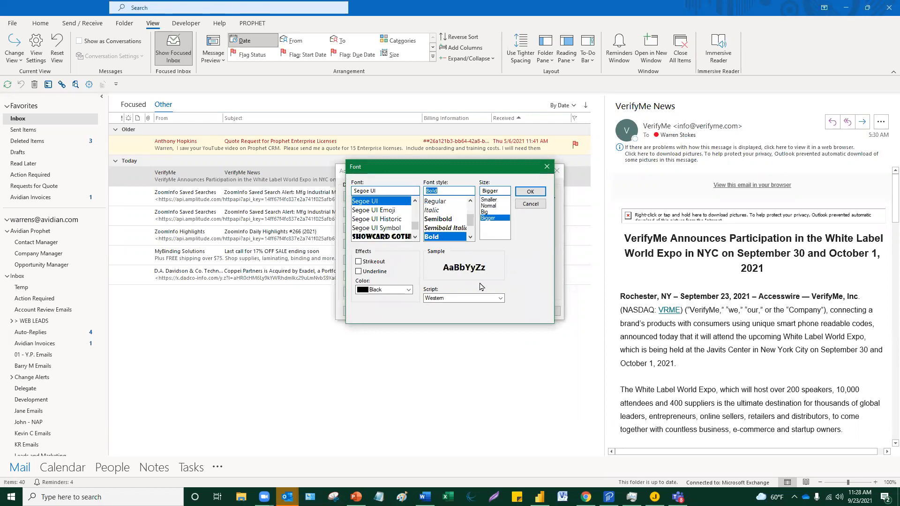
click(409, 290)
click(387, 310)
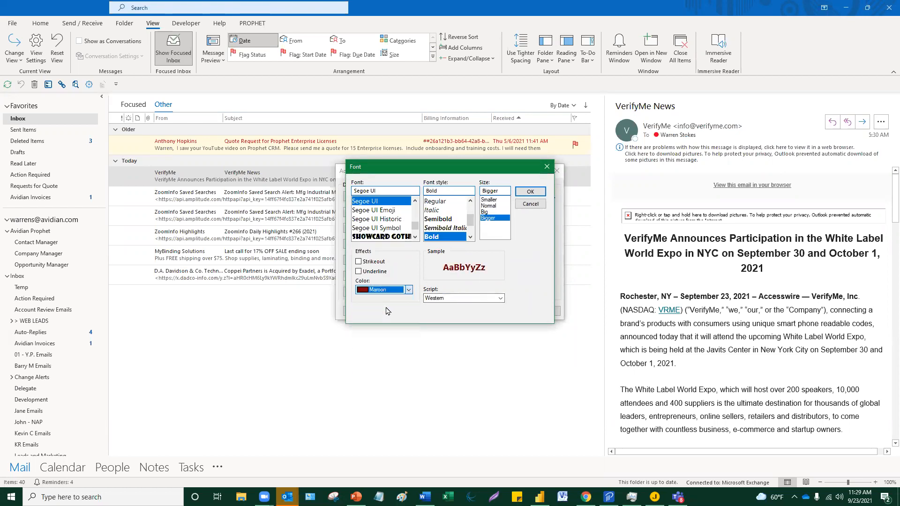
click(530, 193)
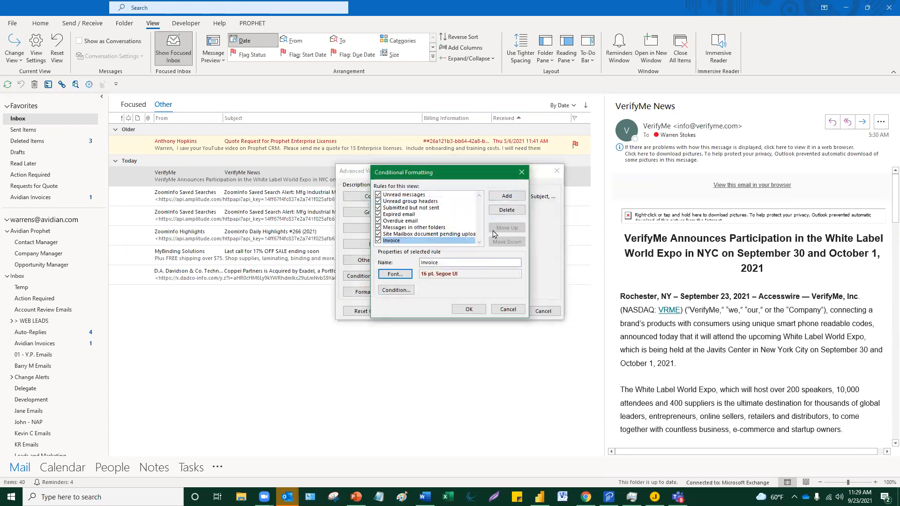
Set the Invoice rule's condition to search for the word "Invoice" and apply the view settings.
click(397, 290)
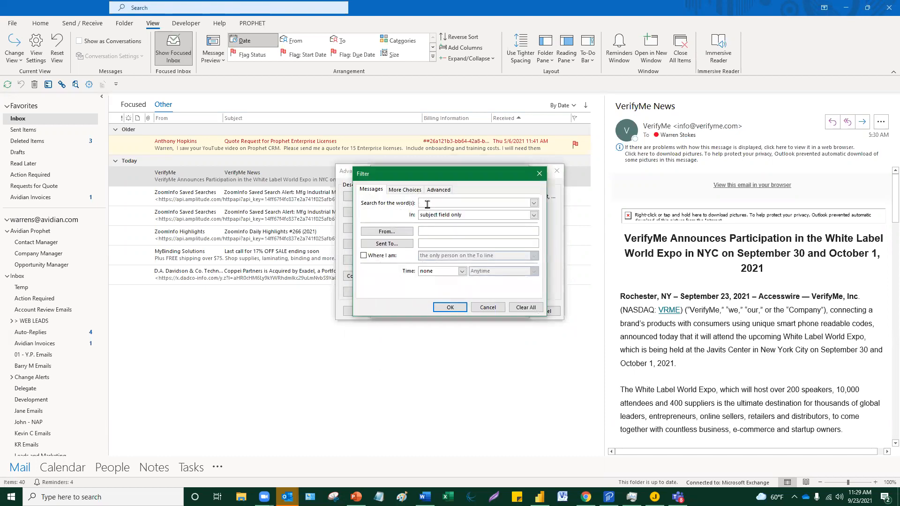
click(427, 205)
text(Invoice)
click(534, 215)
click(530, 222)
click(448, 309)
click(458, 312)
click(505, 310)
Check the messages in the Focused and Other inboxes for the newly formatted invoice email.
click(305, 228)
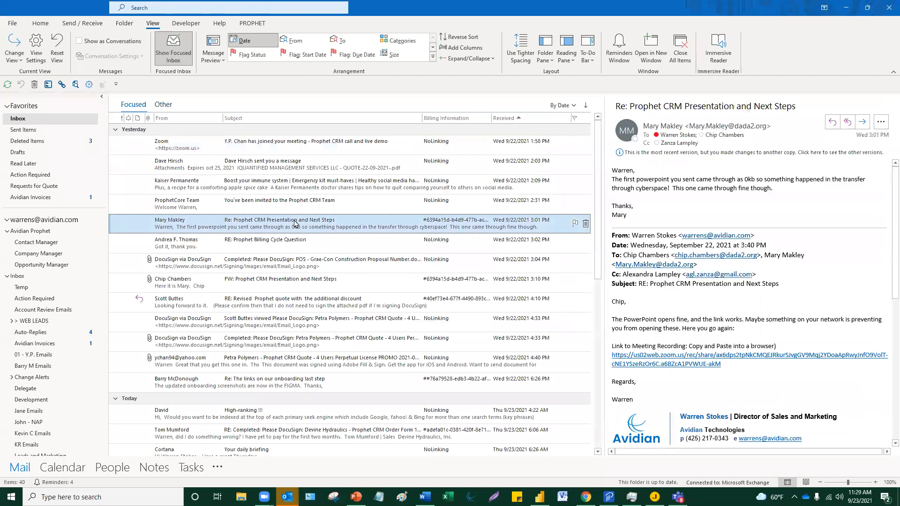
click(168, 105)
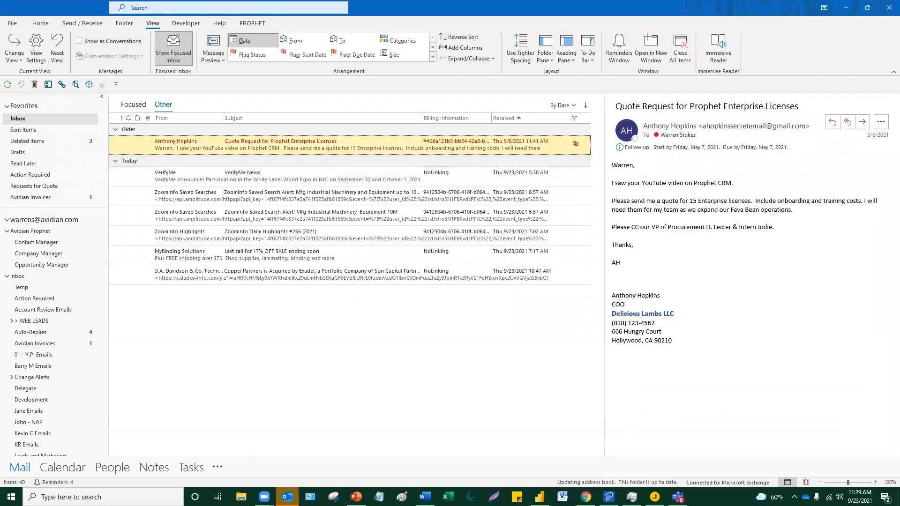
click(586, 496)
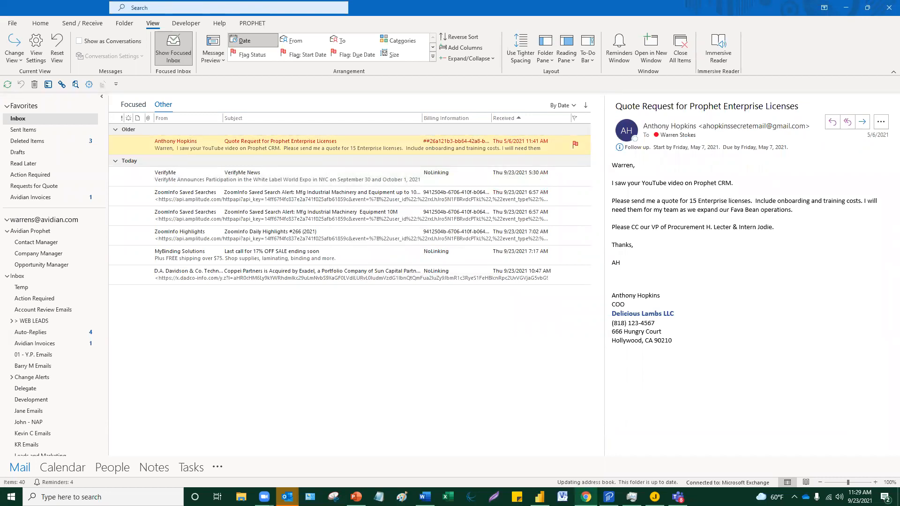
click(260, 180)
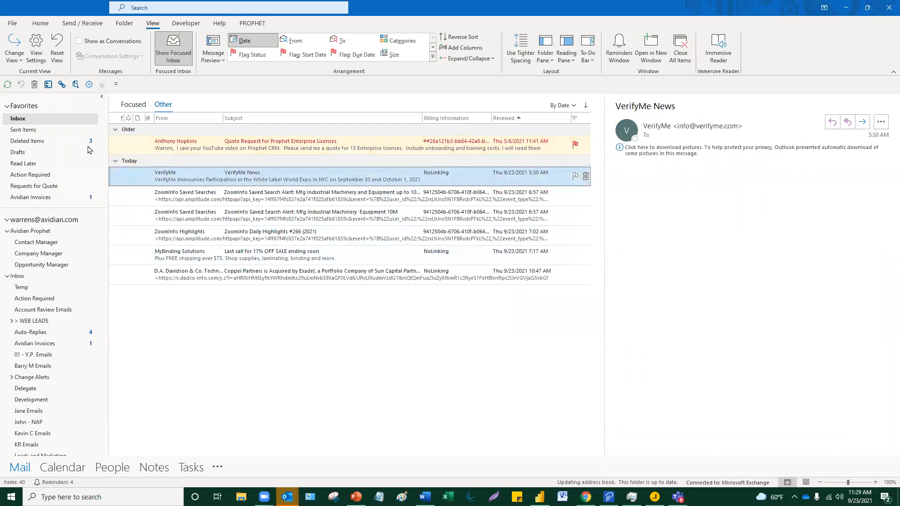
click(183, 149)
click(183, 177)
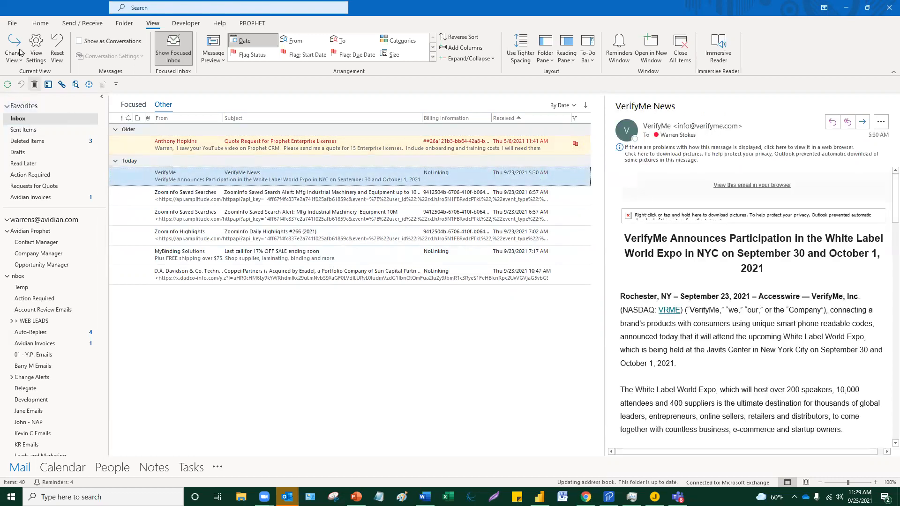
click(142, 106)
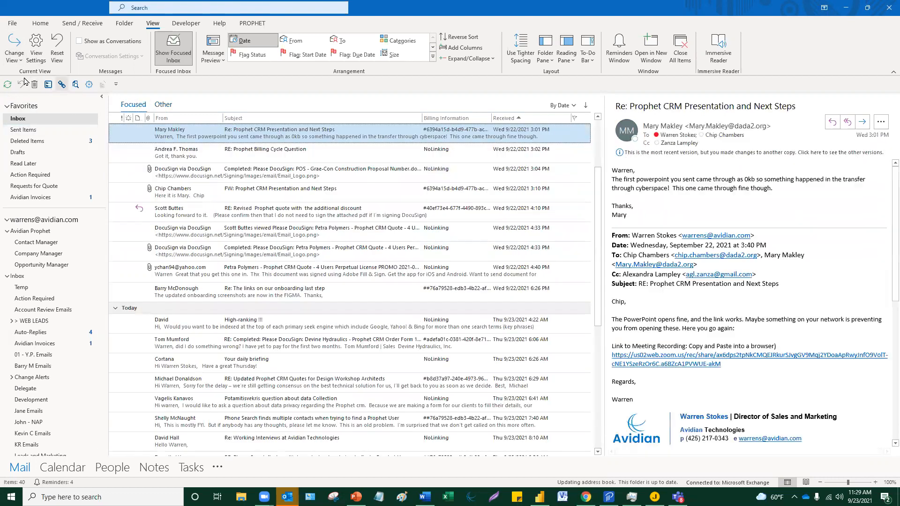
Apply the Compact view to the inbox and send and receive all folders.
click(14, 50)
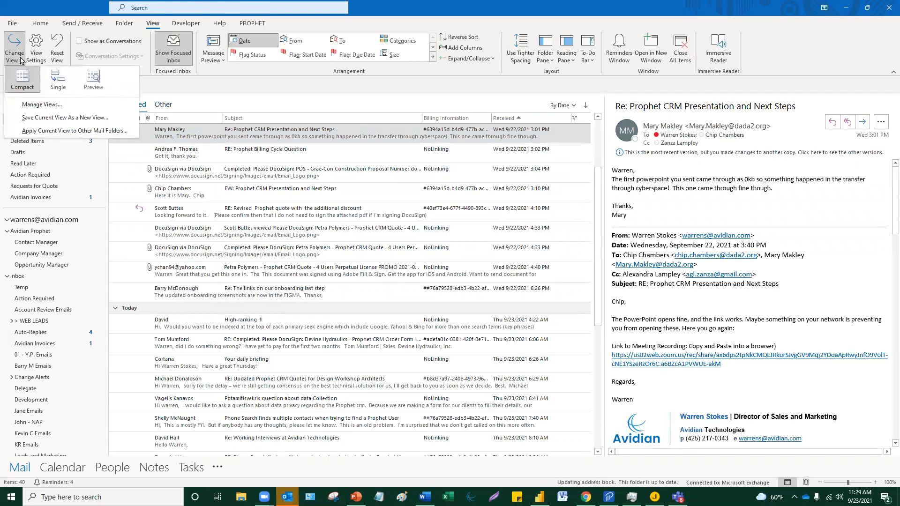
click(18, 77)
click(8, 85)
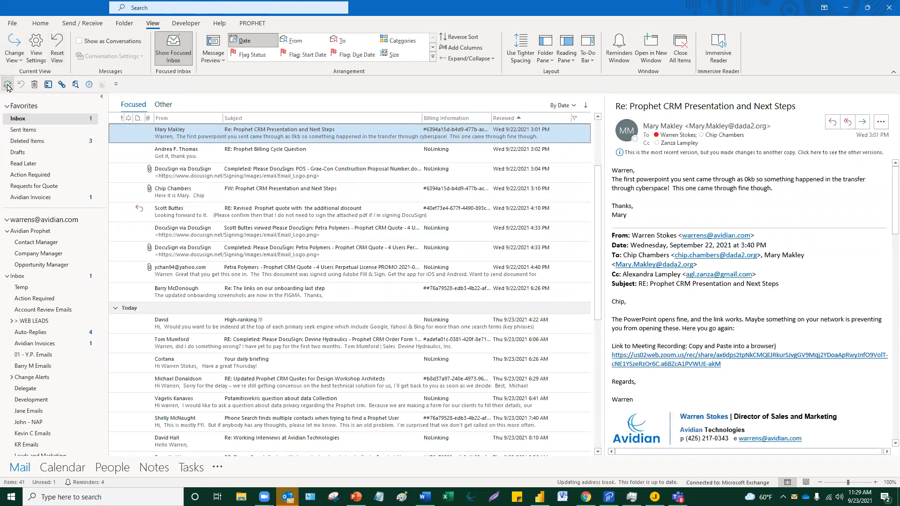
Look through the Focused and Other message lists and the mailbox folder list for the incoming invoice email.
click(209, 173)
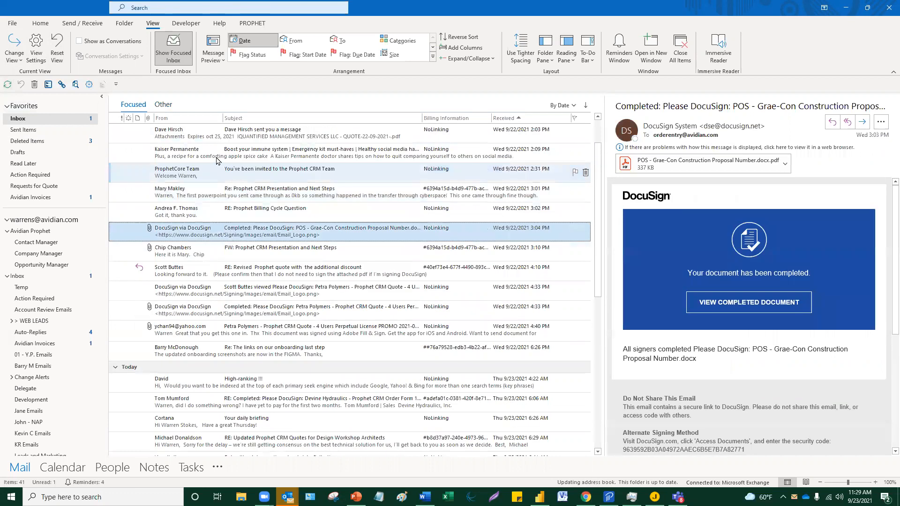
click(210, 140)
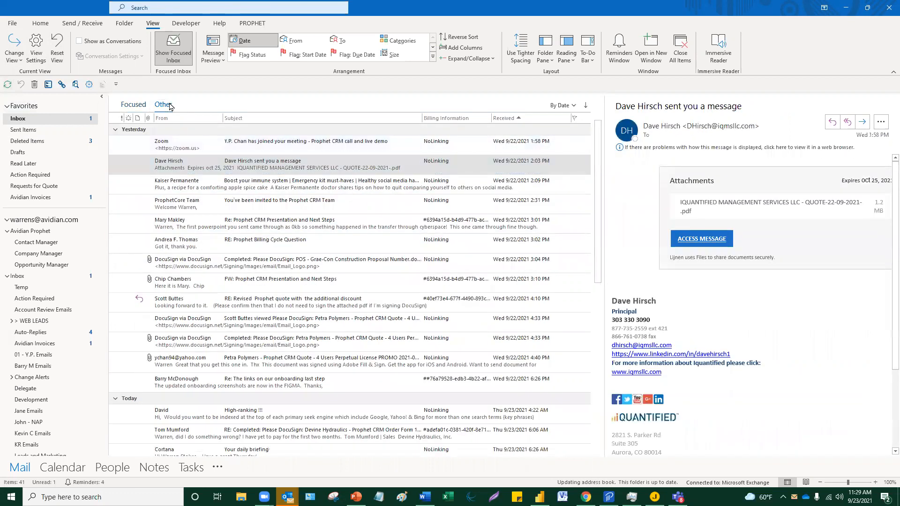
click(164, 105)
click(134, 106)
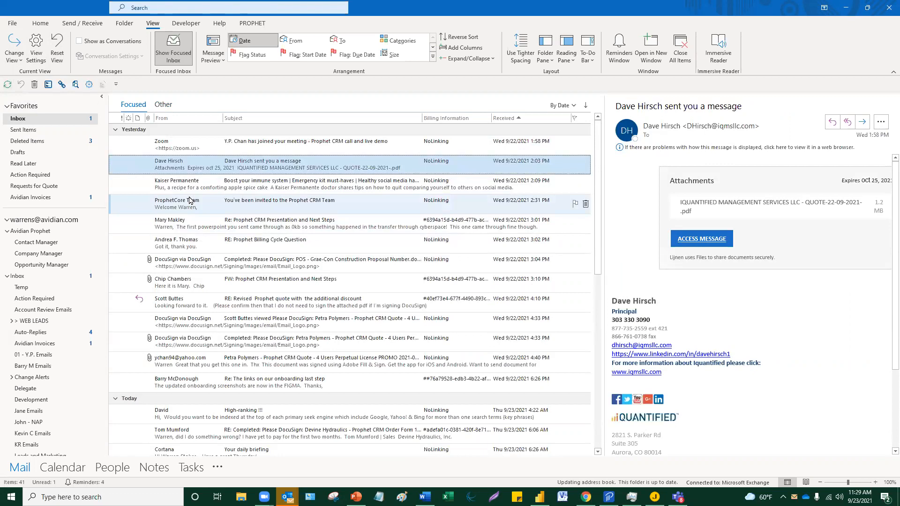
scroll(66, 281, down, 5)
scroll(66, 312, down, 2)
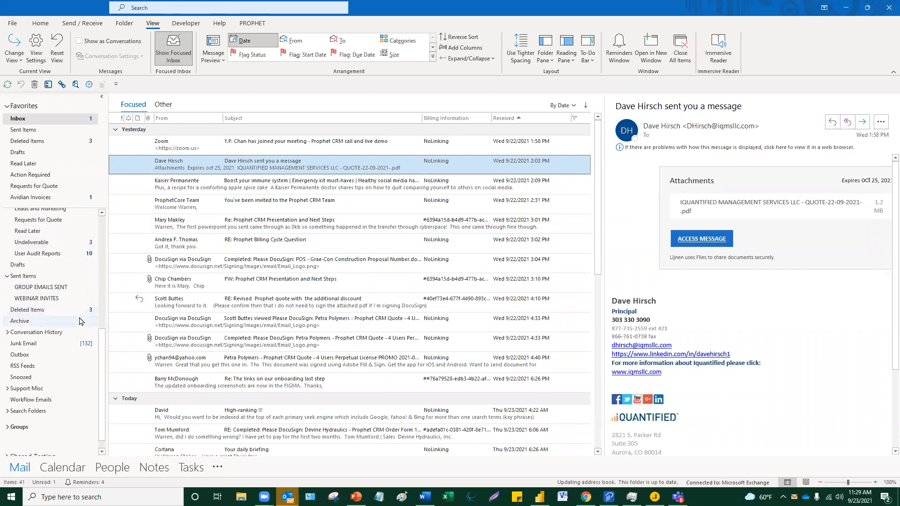
scroll(66, 323, up, 2)
scroll(53, 361, up, 4)
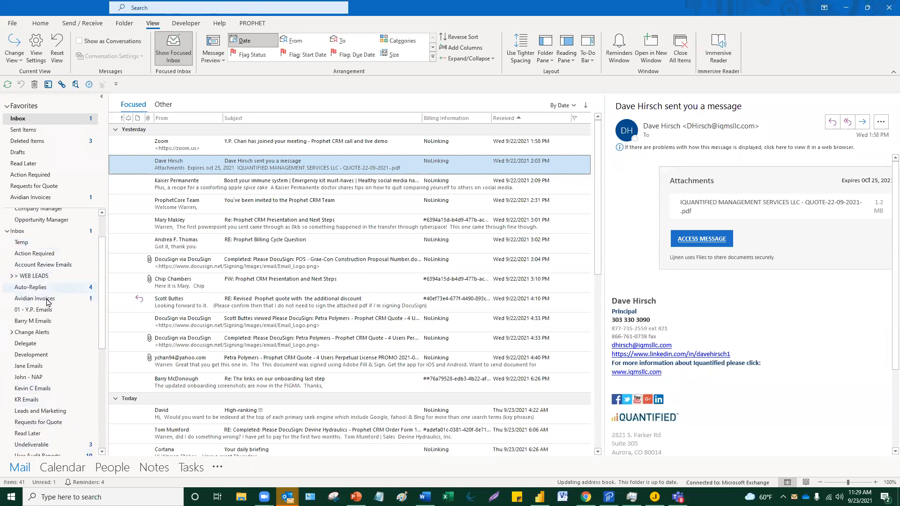
scroll(48, 302, up, 2)
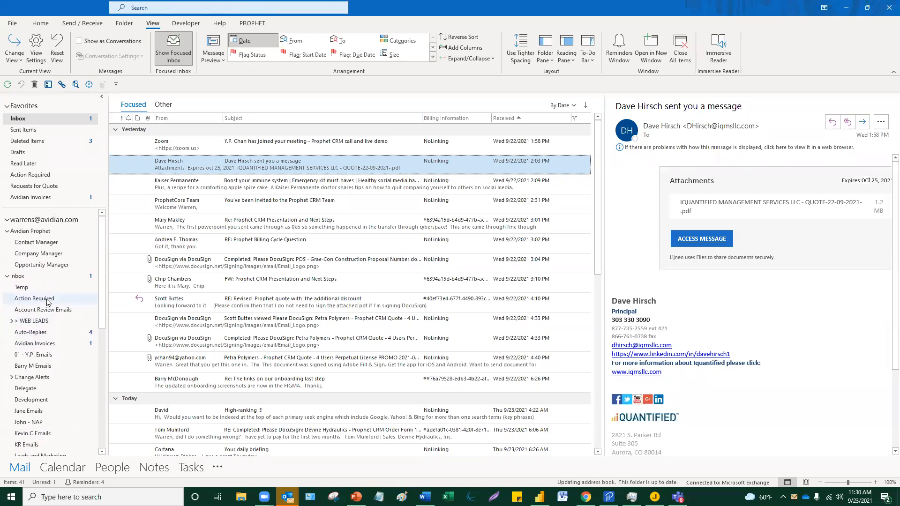
Examine the conditionally formatted lead emails in the WEB LEADS folder and return to the inbox.
click(31, 321)
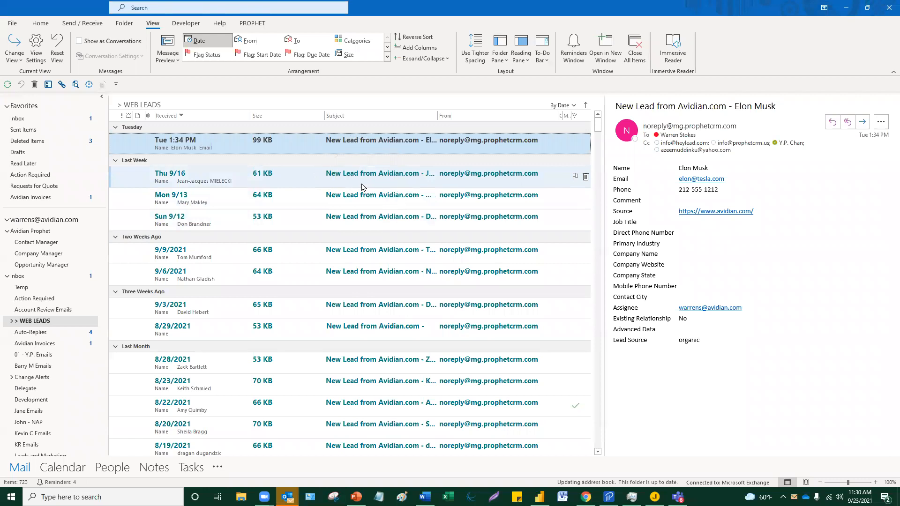
click(362, 185)
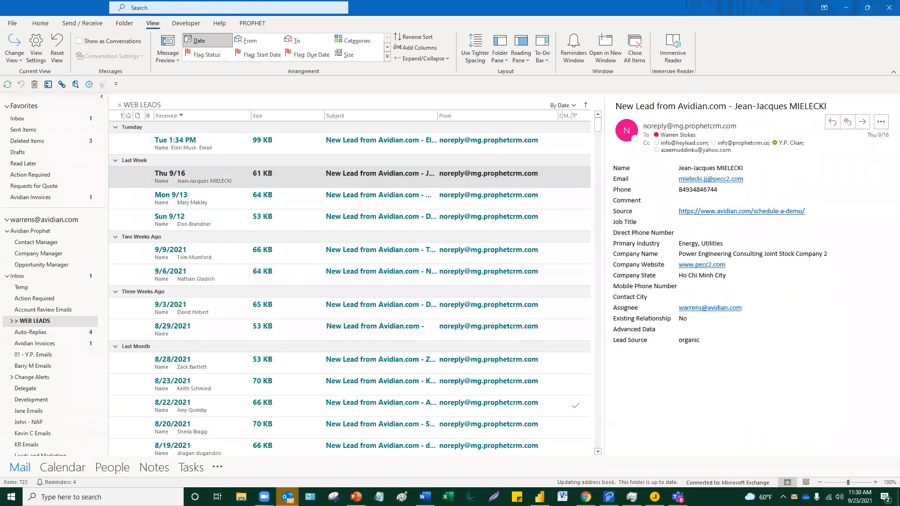
click(220, 145)
click(224, 181)
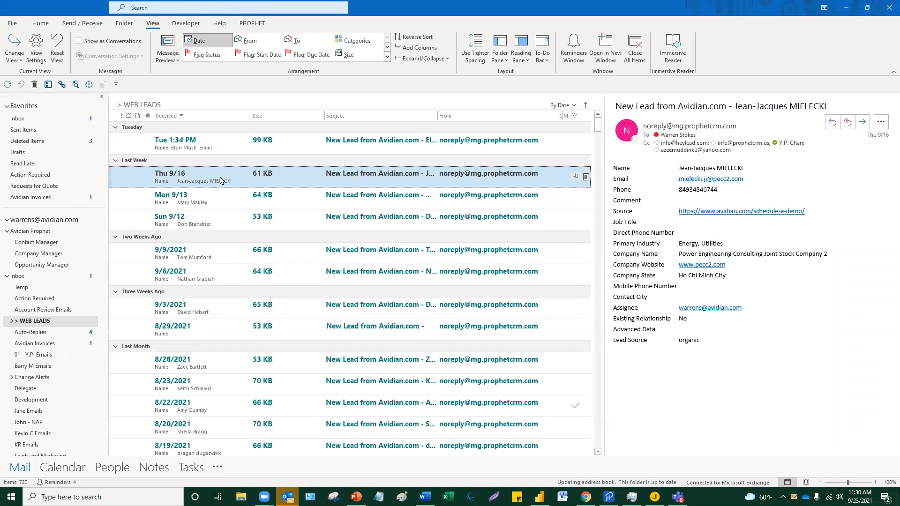
click(220, 181)
click(203, 150)
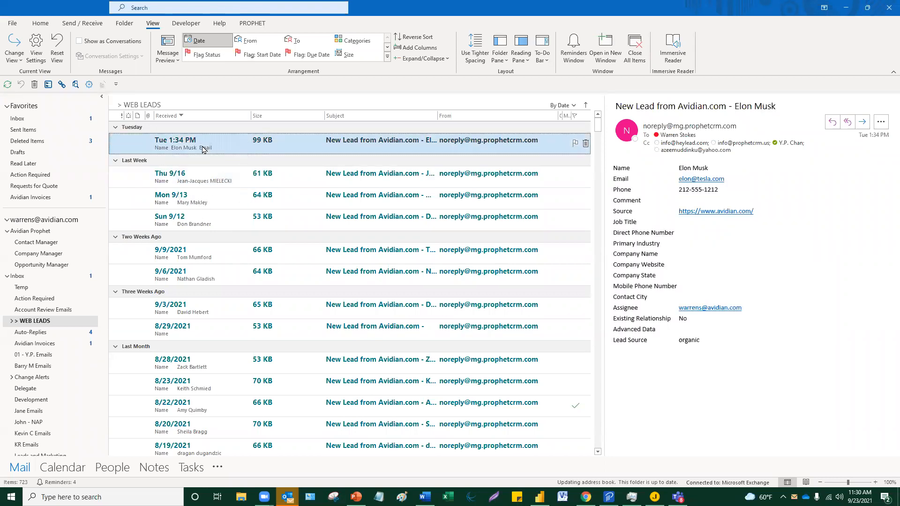
click(188, 180)
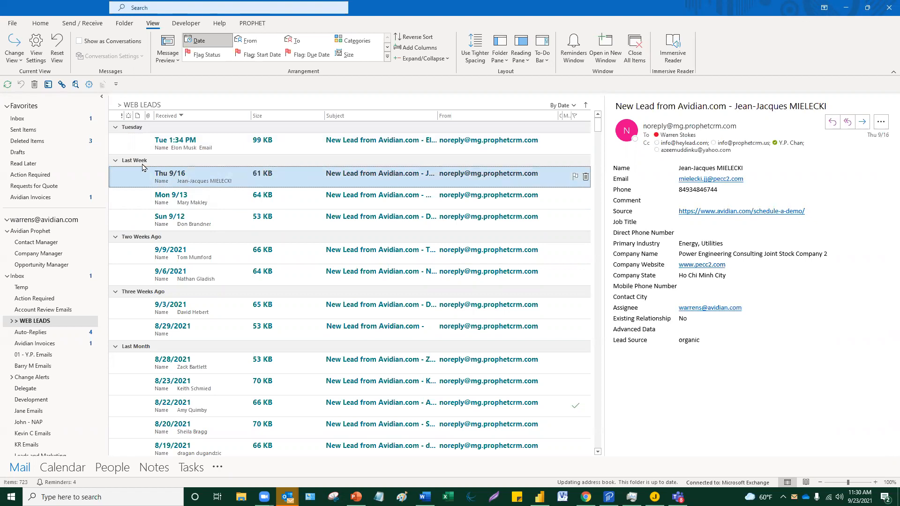
click(67, 121)
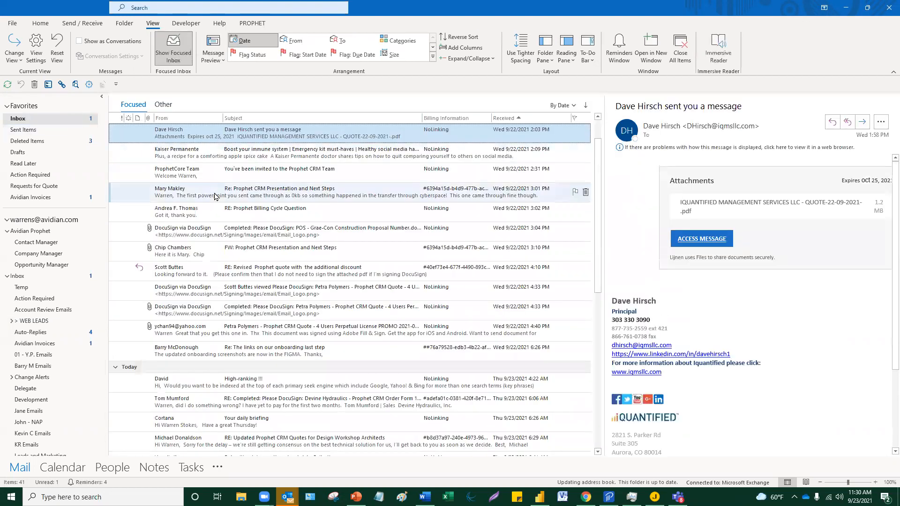
Sort the inbox by received date with the newest messages first and select the New Invoice email.
click(501, 118)
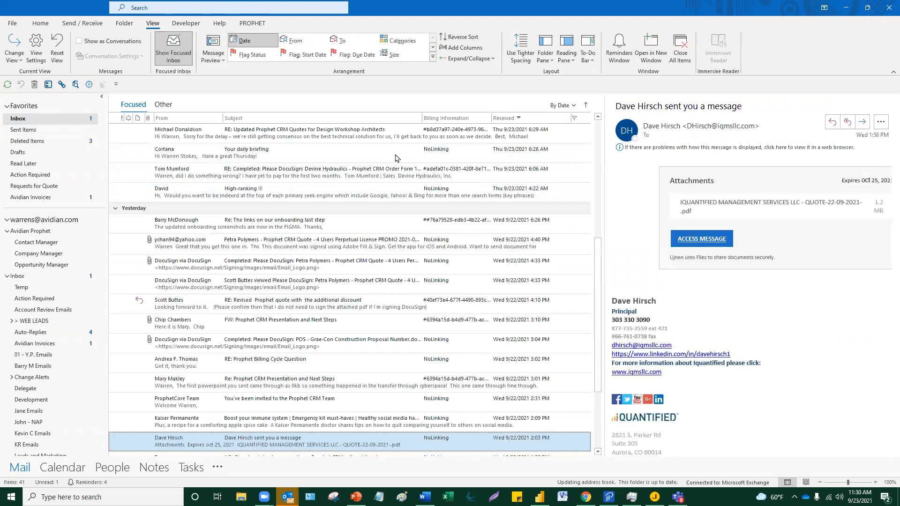
scroll(328, 158, up, 5)
click(256, 153)
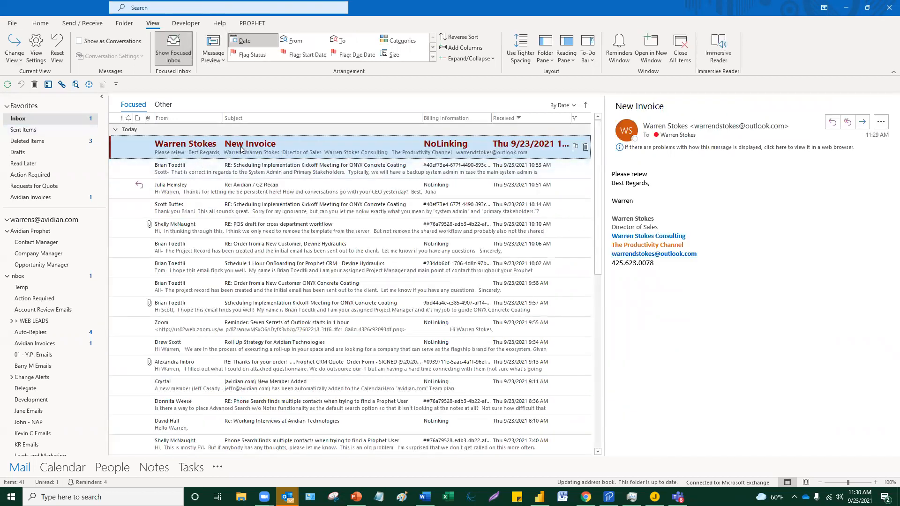
Open the New Invoice email in its own window, close it, and compare its list formatting with the message below.
double_click(269, 154)
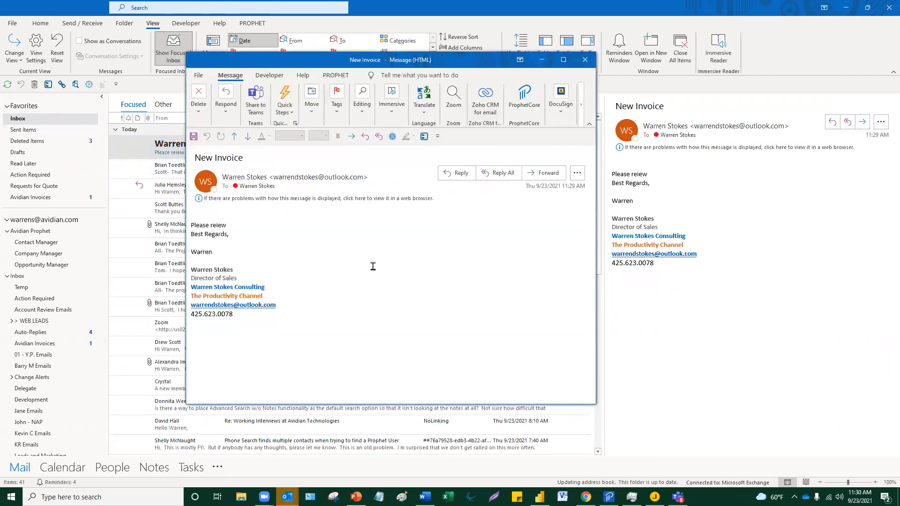
click(584, 59)
click(264, 169)
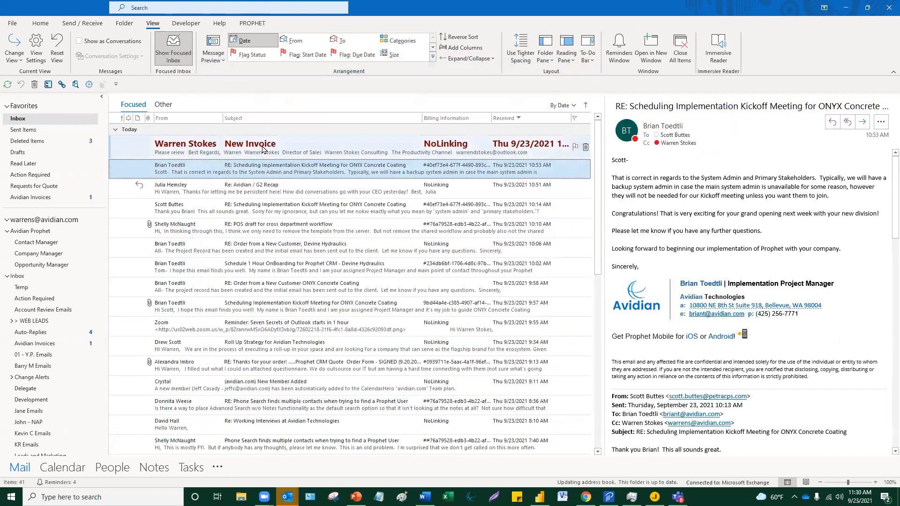
click(263, 150)
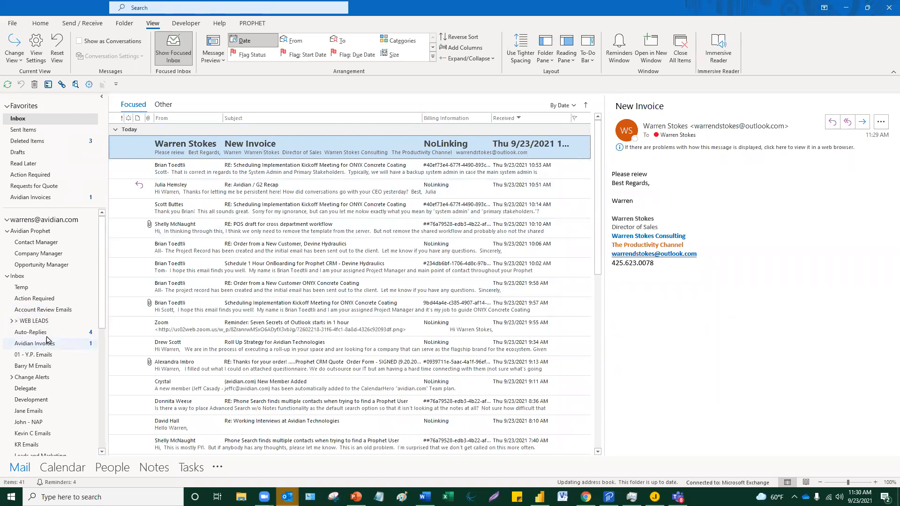
View the formatted lead emails in the WEB LEADS folder and preview the lead received Mon 9/13.
click(34, 321)
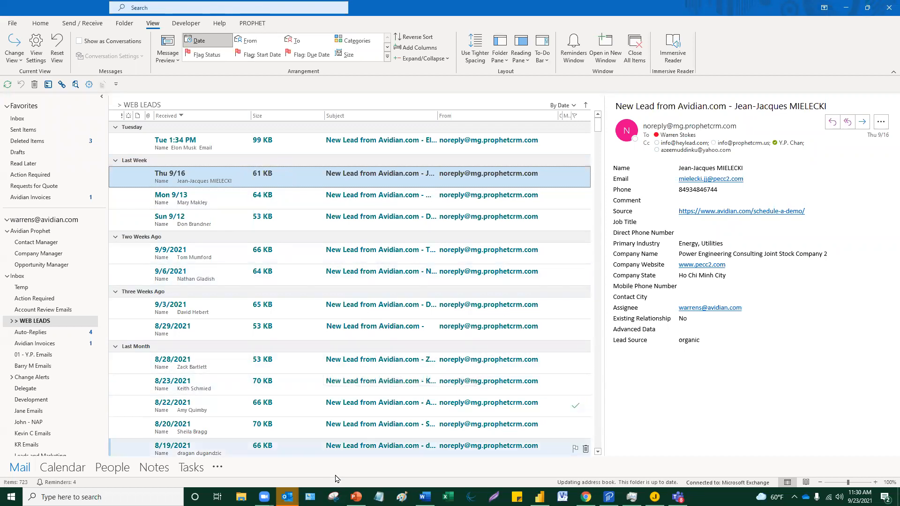
click(357, 497)
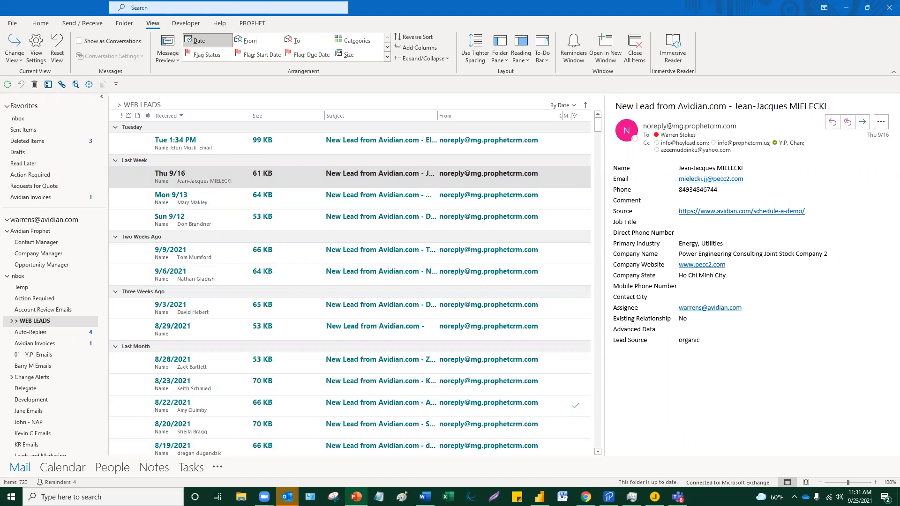
click(276, 206)
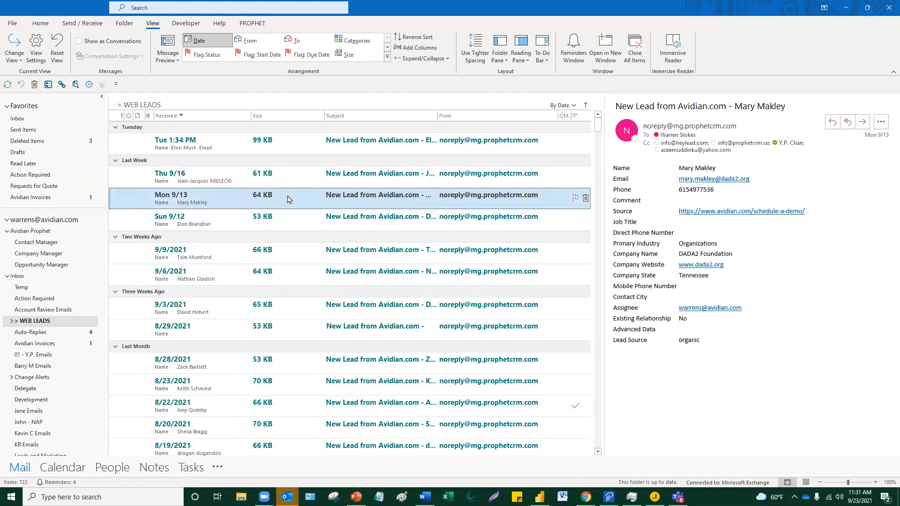
Create a new e-mail message and widen its window.
click(41, 23)
click(34, 56)
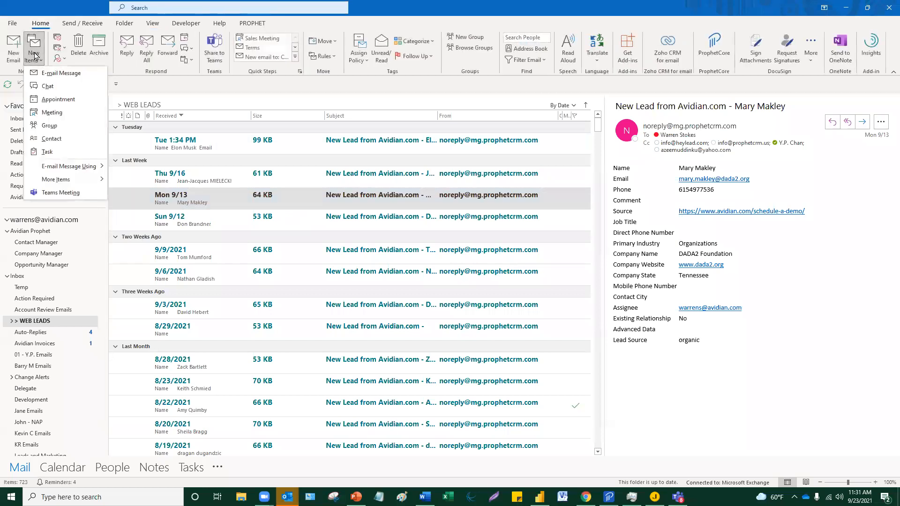
click(50, 74)
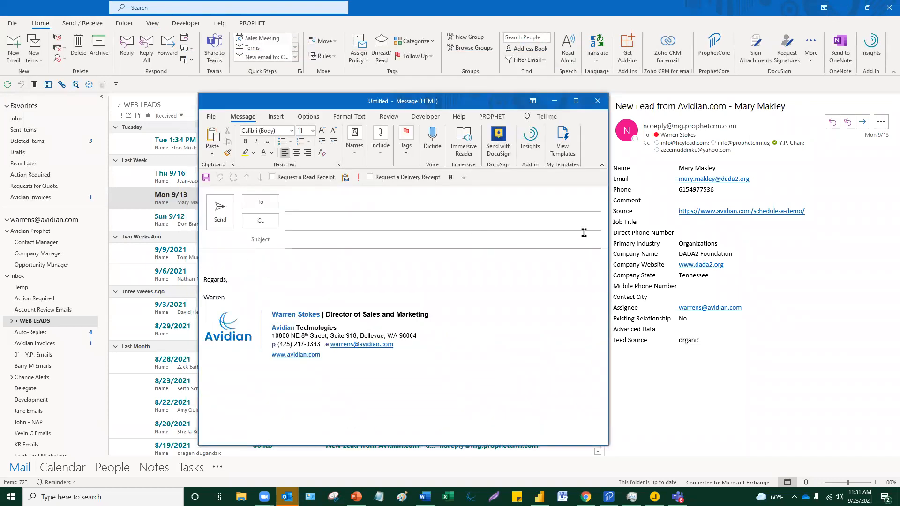
drag(609, 229, 672, 231)
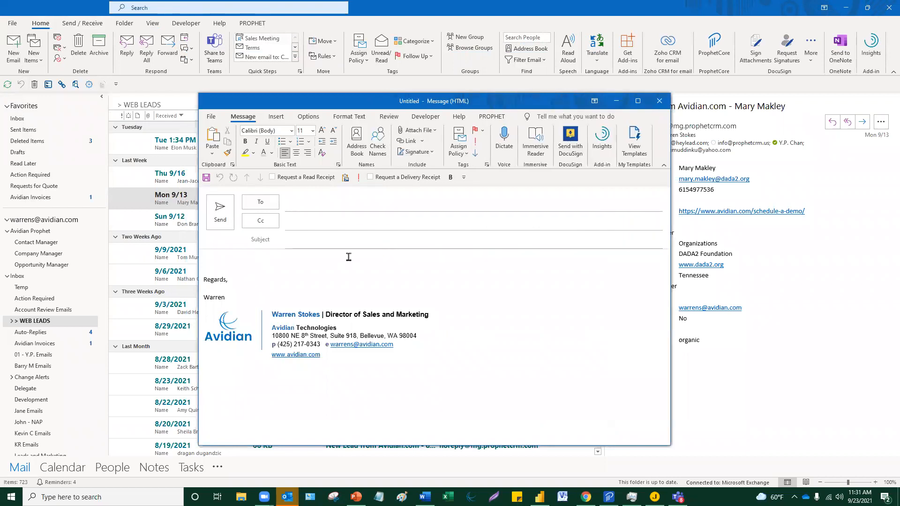
Start the message body with a first-name greeting line followed by a blank line, without extra space above it.
text(B)
key(BackSpace)
text(Bill,)
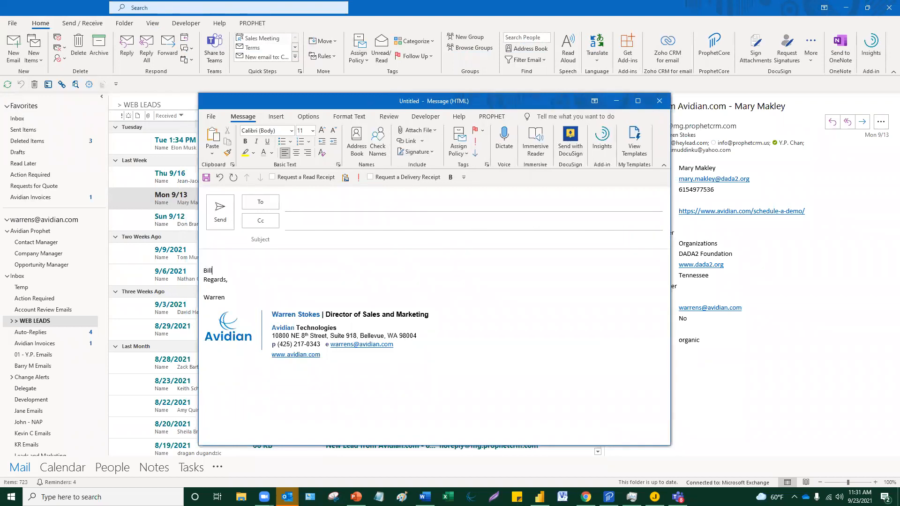
key(Return)
key(Return)
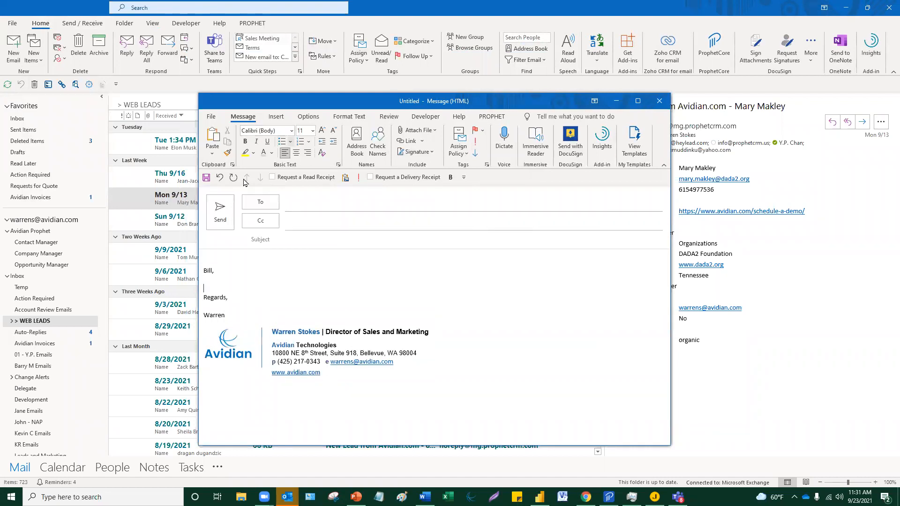
click(202, 270)
key(BackSpace)
click(241, 273)
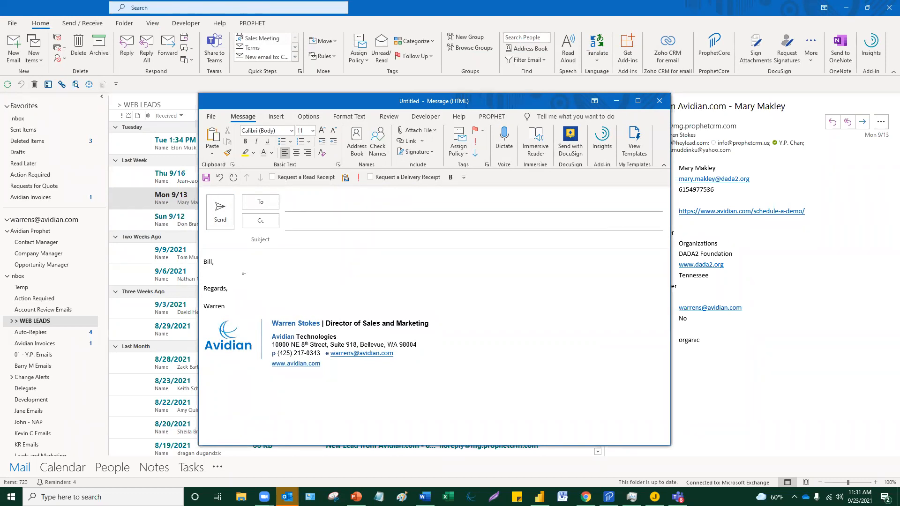
Insert the saved "blur" text below the greeting and copy "Prophet is an easy-to-use CRM and Contact Manager embedded in Microsoft Outlook." into the subject.
text(blur)
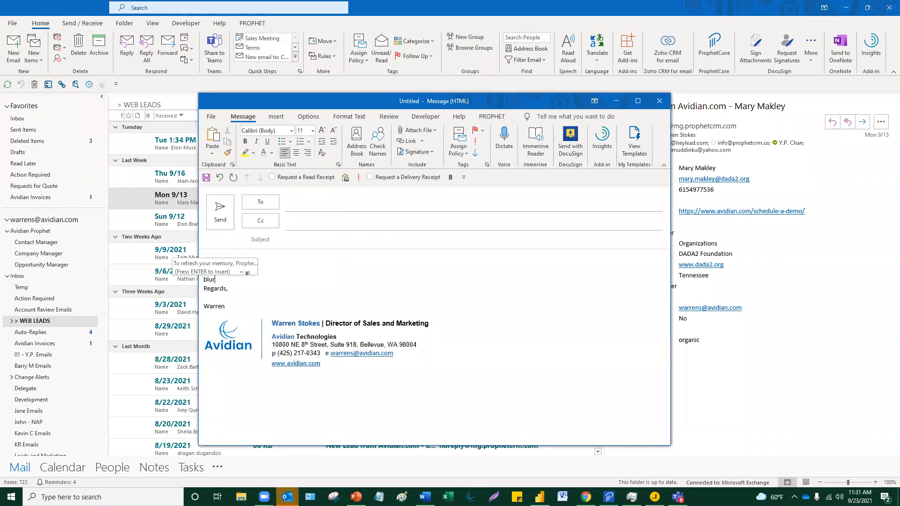
key(Return)
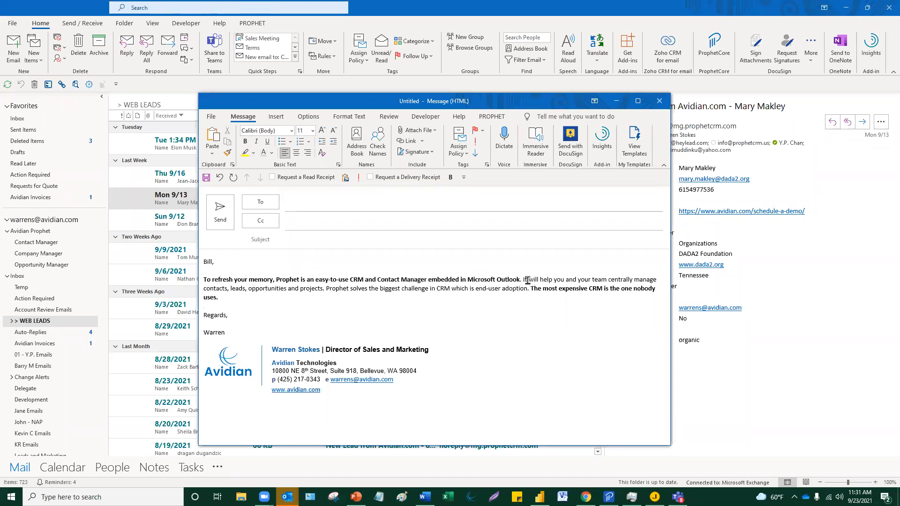
drag(522, 280, 276, 280)
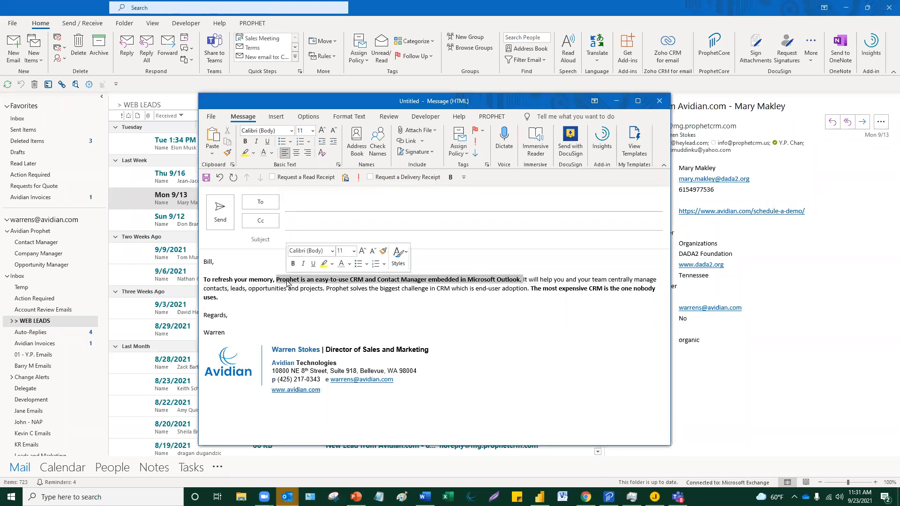
key(ctrl+c)
click(302, 241)
key(ctrl+v)
Address the e-mail to the matching suggested contact at pittintl.com and send the message.
click(302, 206)
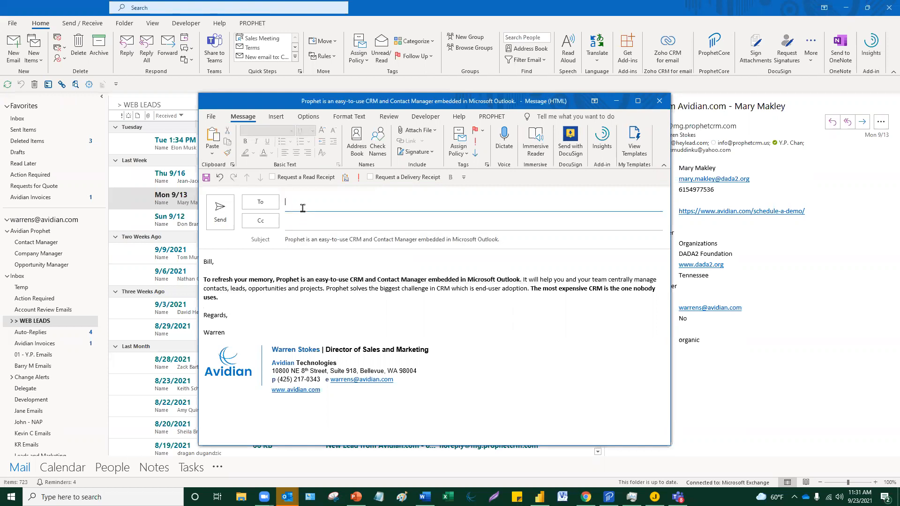
text(bi)
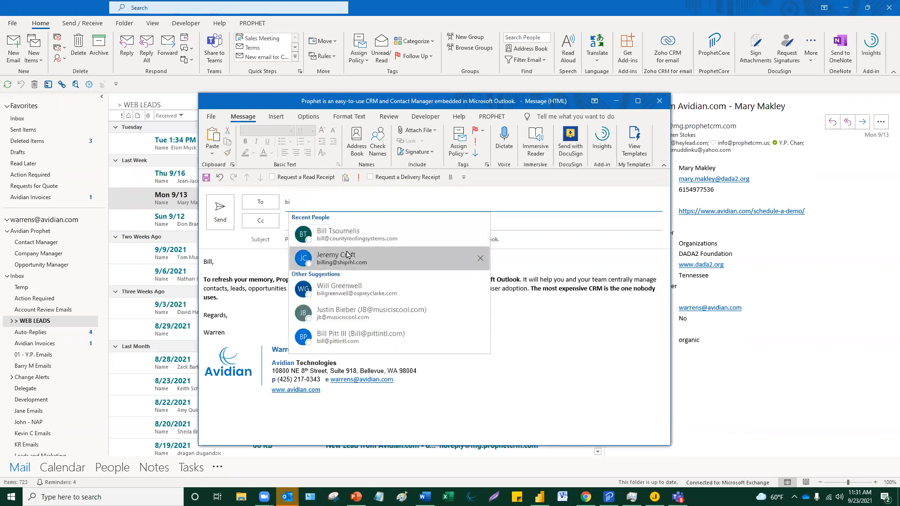
text(ll)
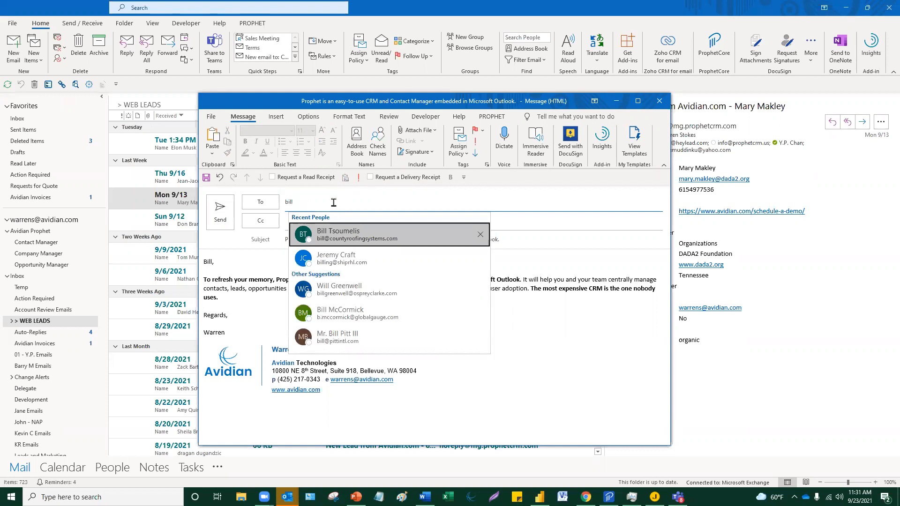
click(343, 336)
click(321, 323)
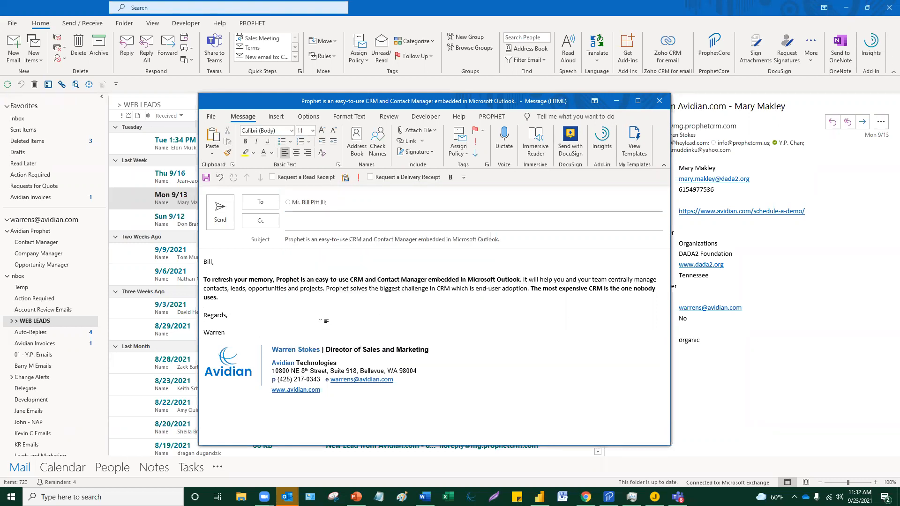
click(227, 208)
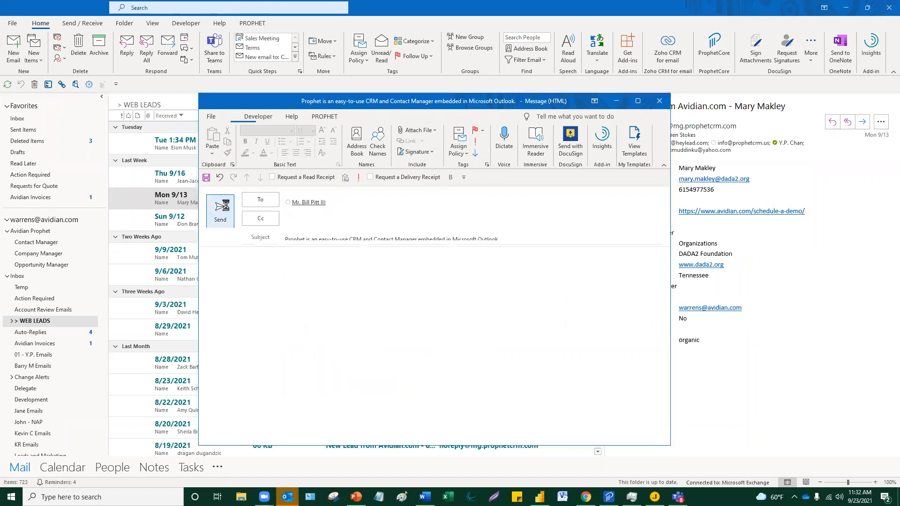
Create another e-mail with a body requesting a quote for 15 Enterprise licenses of Prophet CRM, including onboarding and training costs.
click(11, 55)
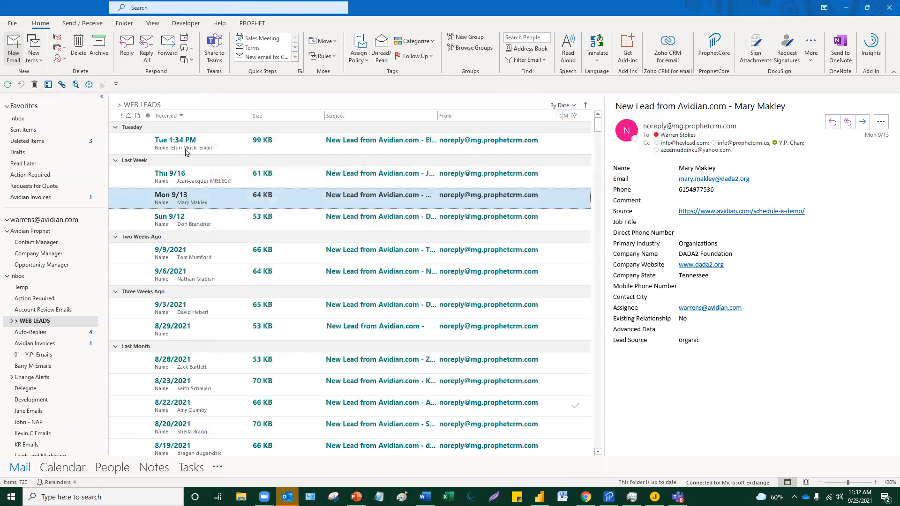
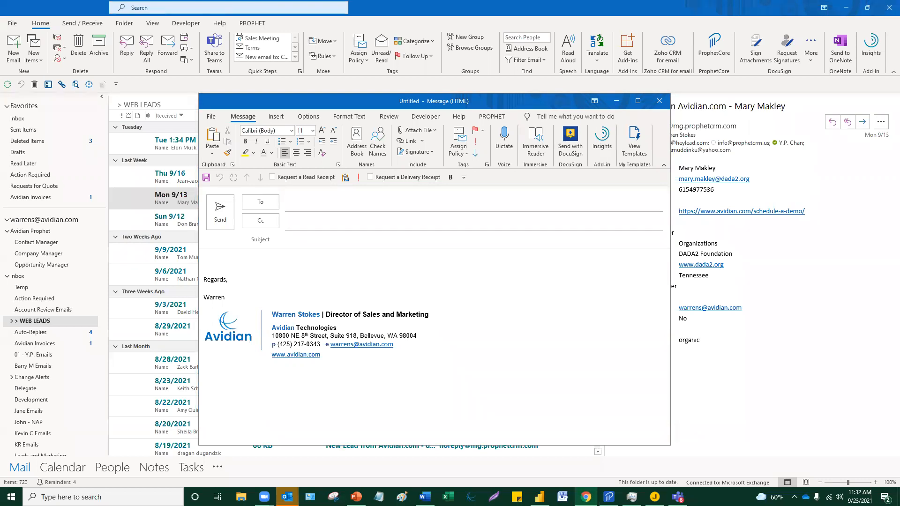
click(232, 262)
text(I saw your YouTube video on Prophet CRM.  Please send me a quote for 15 Enterprise licenses.  Include onboarding and training costs. I will need them for my team as we expand our Fava Bean operations.  Please CC our VP of Procurement H. Lecter & Intern Jodie.)
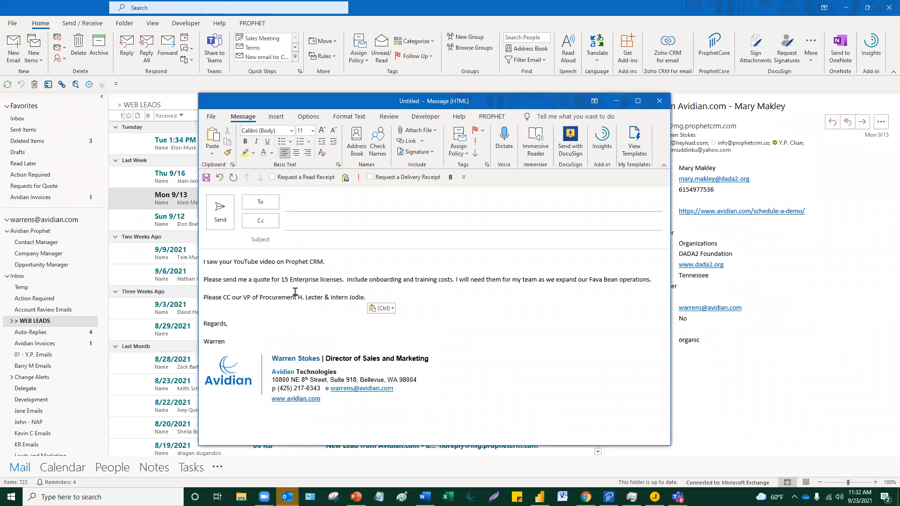
Save the three quote request paragraphs to the Quick Parts gallery under the name Quote.
drag(371, 296, 205, 258)
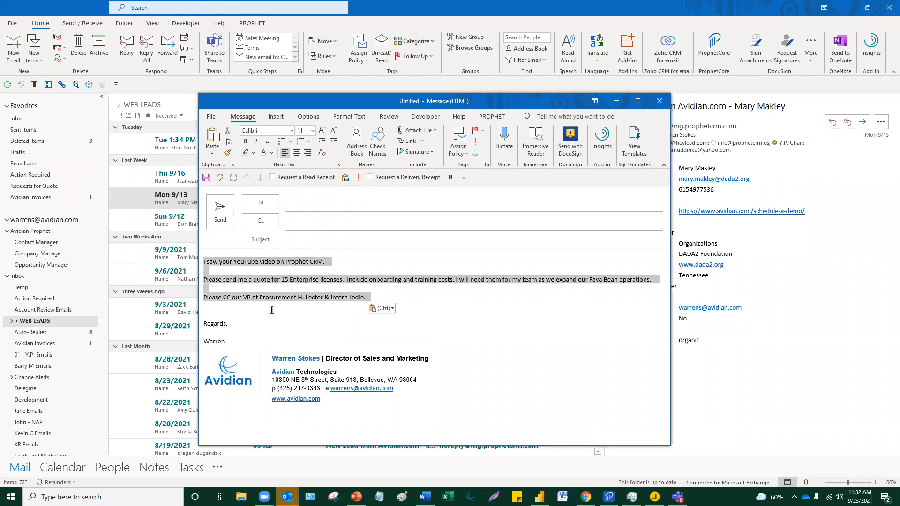
click(277, 117)
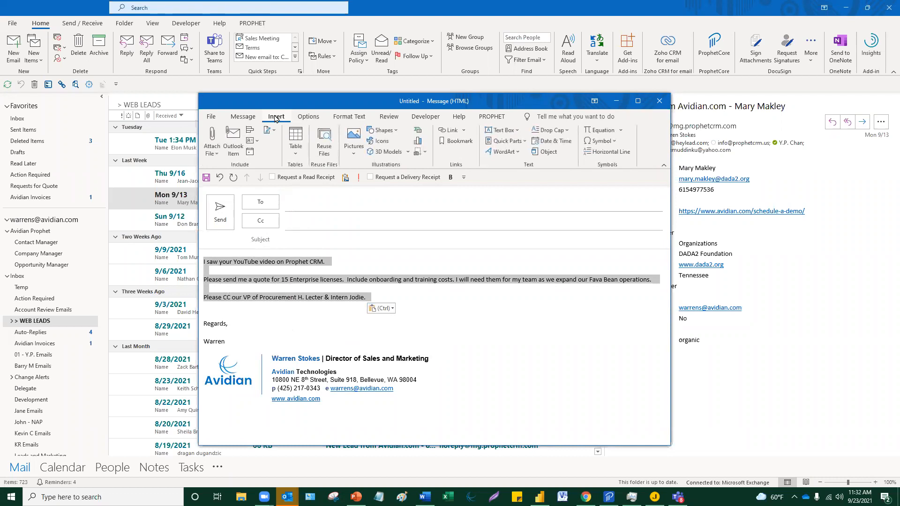
click(525, 142)
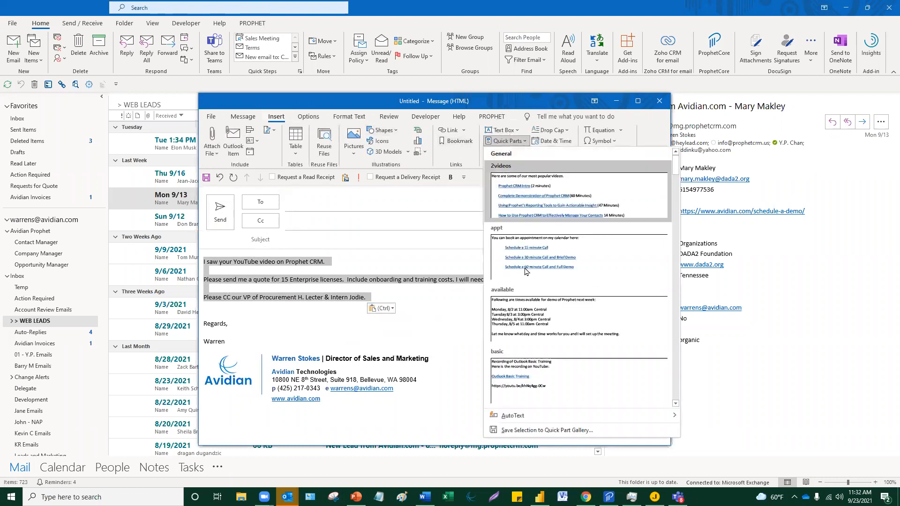
click(551, 431)
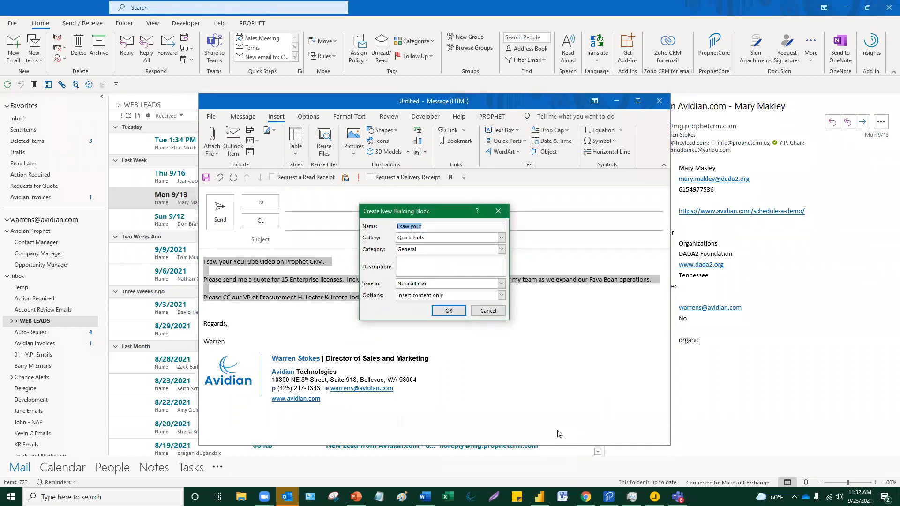
text(Quote)
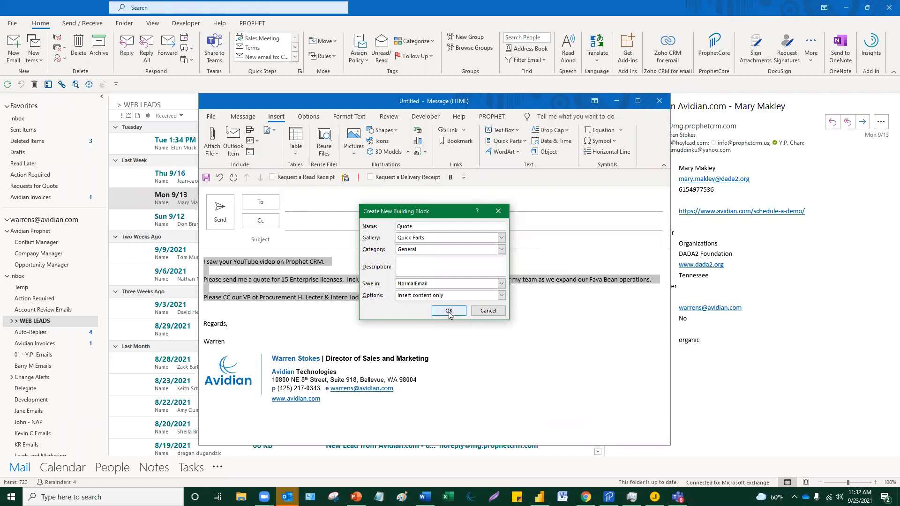
click(450, 312)
click(351, 343)
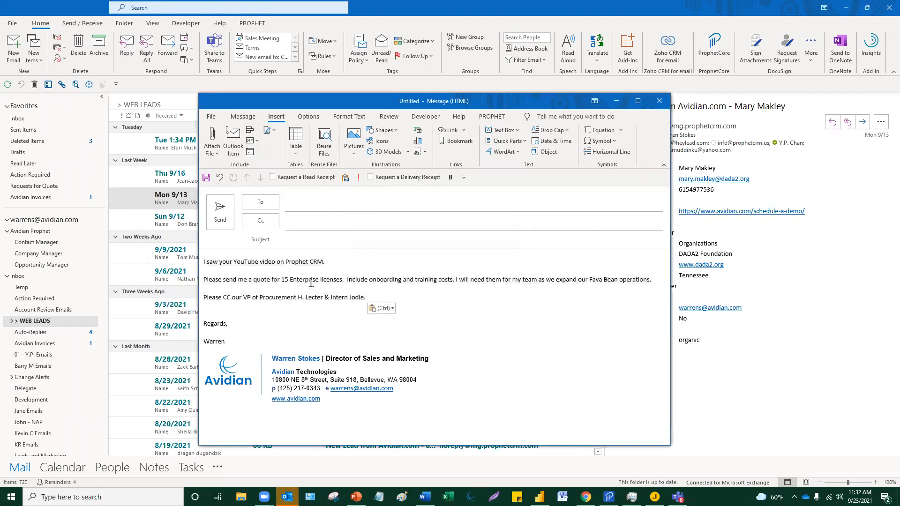
Delete the quote request paragraphs from the body and reinsert them from the Quote building block using its name.
drag(389, 295, 191, 262)
key(Delete)
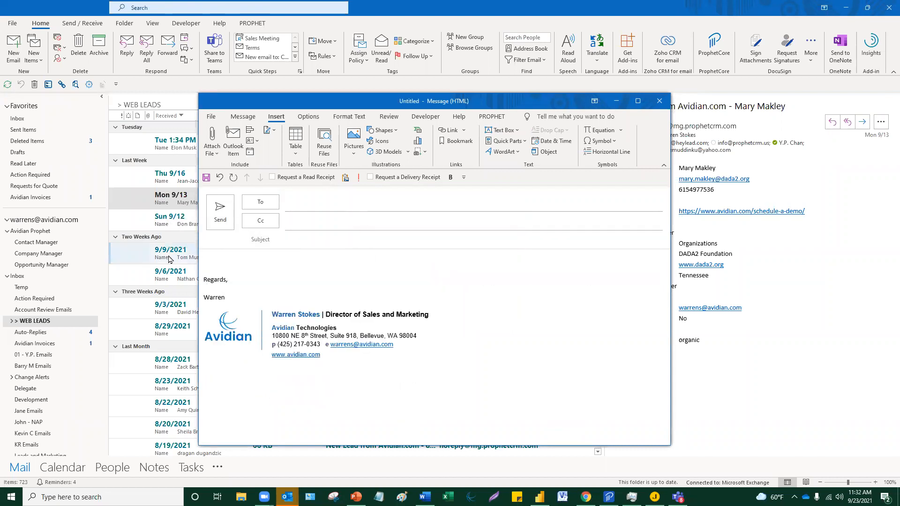
text(quot)
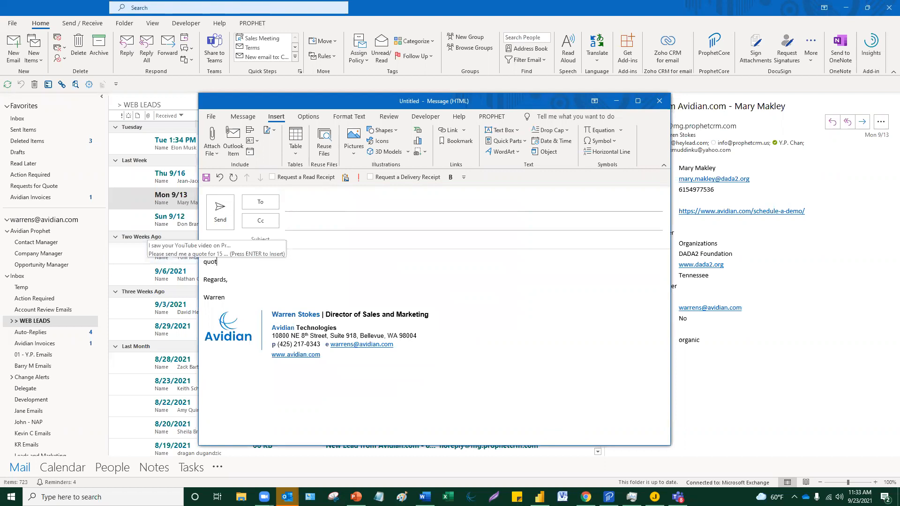
key(Return)
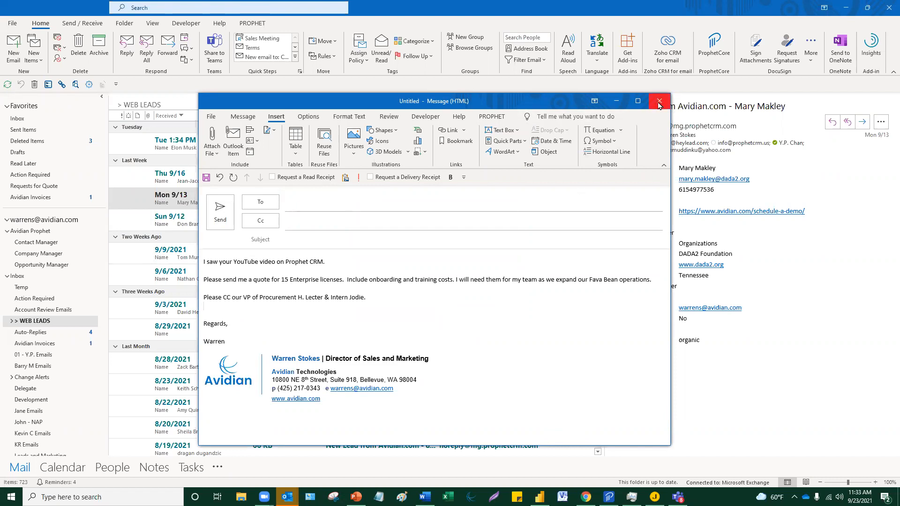
Delete the three quote request paragraphs from the message body and slightly widen the message window.
drag(206, 309, 136, 262)
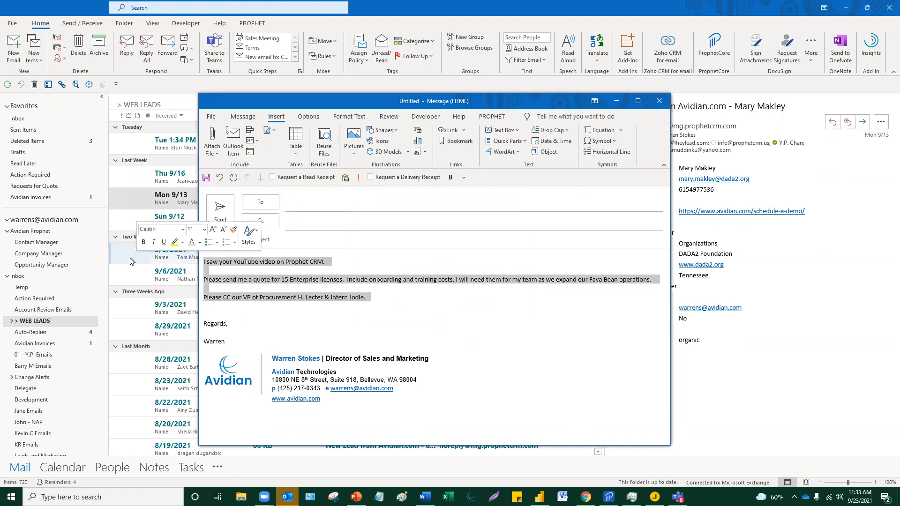
key(Delete)
click(243, 116)
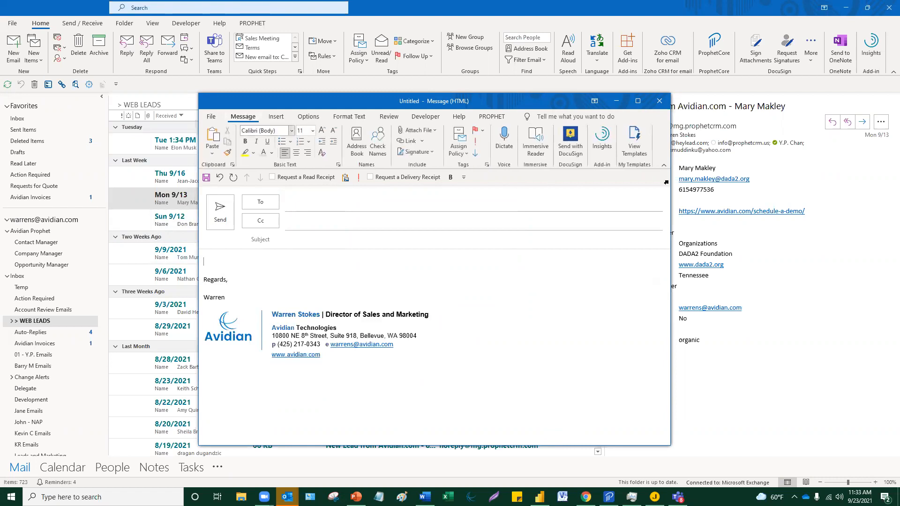
drag(669, 190, 690, 191)
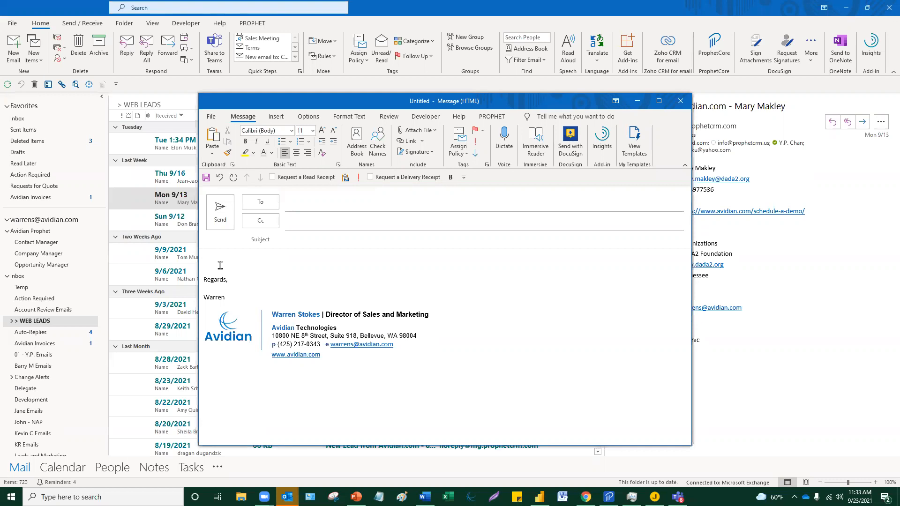
Show the My Templates list and insert the Banking template into the message body.
click(636, 146)
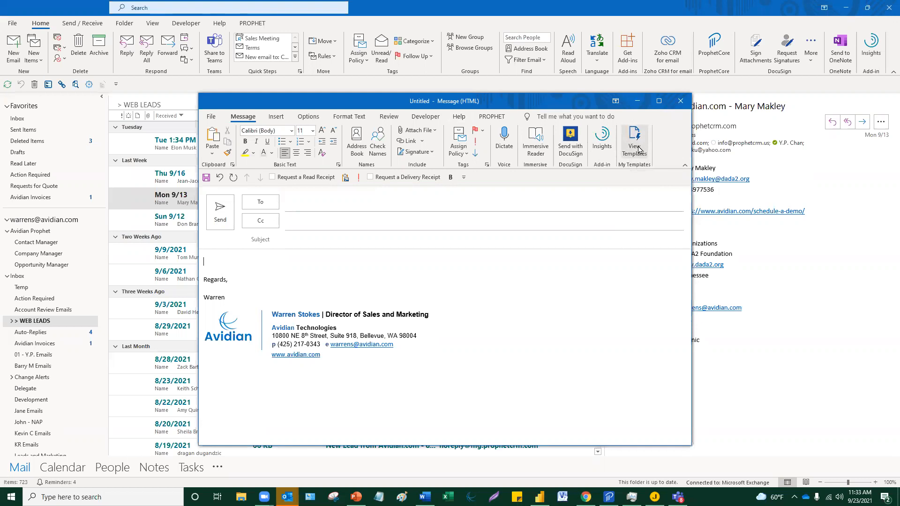
click(637, 148)
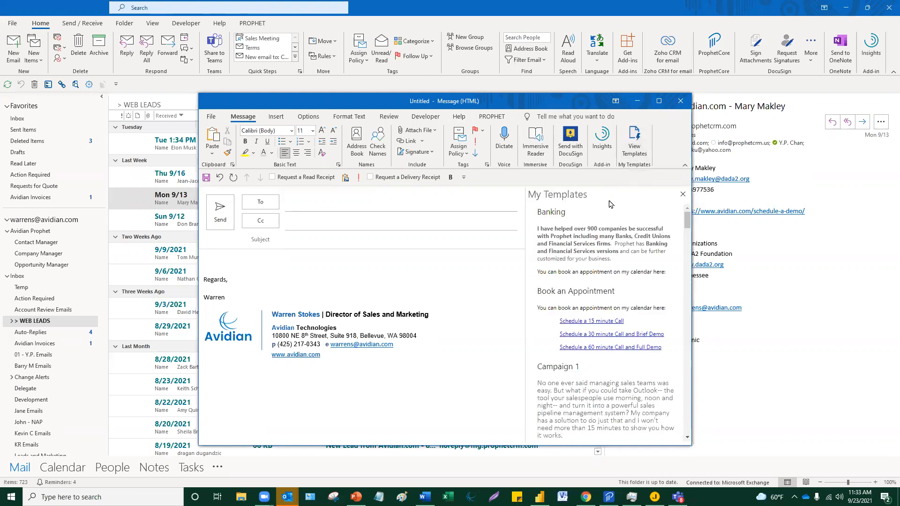
click(604, 243)
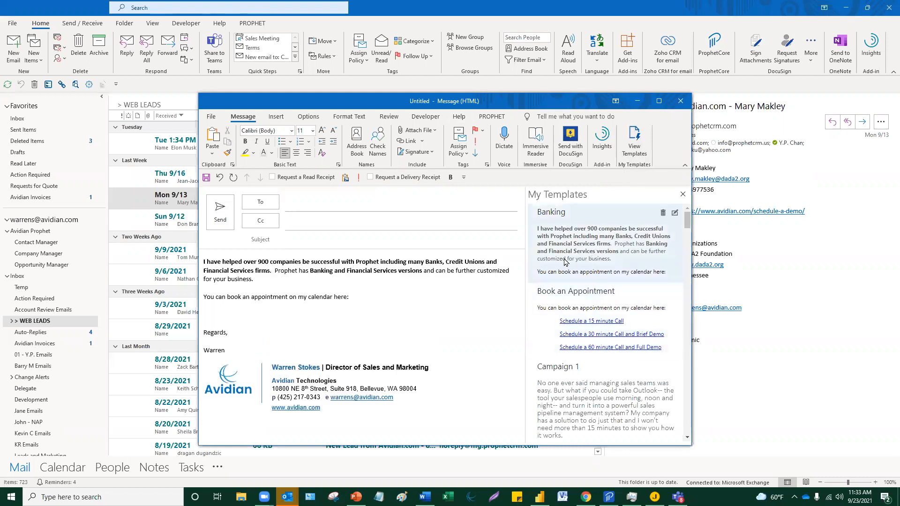
Copy "I have helped over 900 companies be successful with Prophet including many Banks," from the body into the subject.
drag(445, 262, 168, 266)
key(ctrl+c)
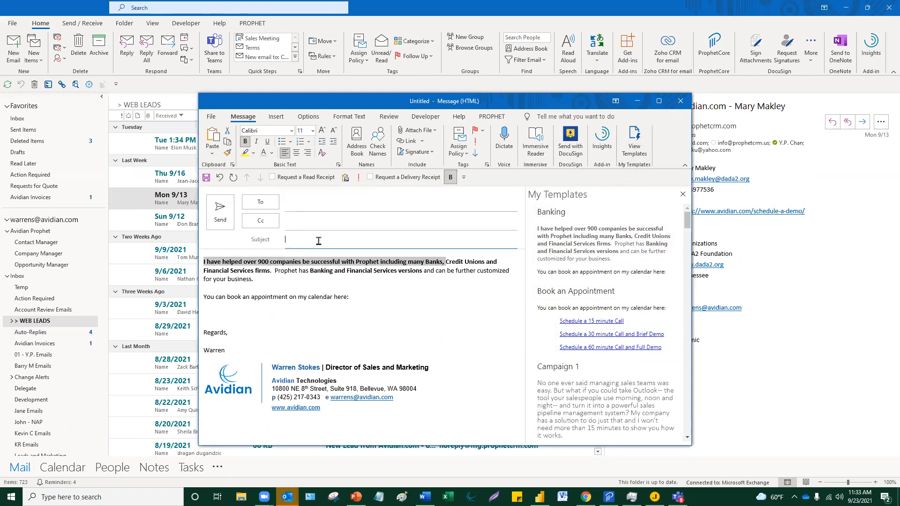
click(319, 240)
key(ctrl+v)
click(334, 270)
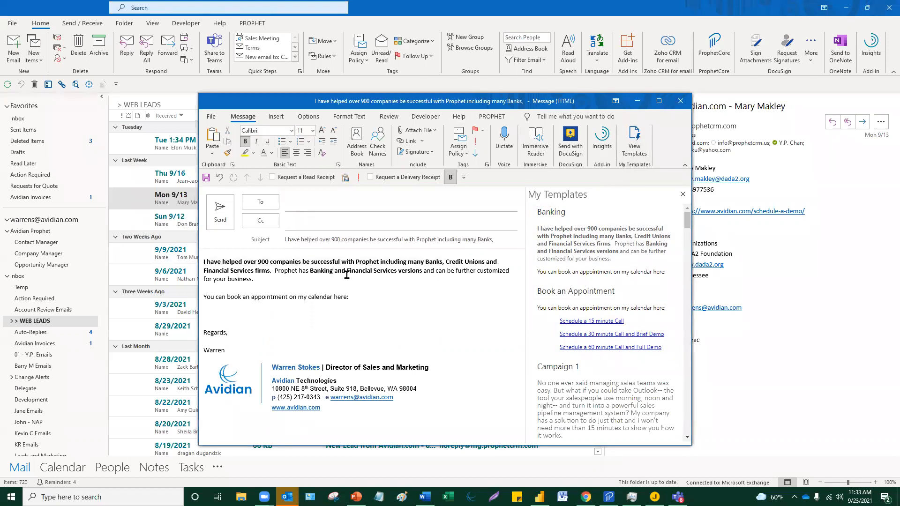
click(360, 297)
scroll(596, 389, down, 1)
scroll(593, 391, up, 1)
click(377, 323)
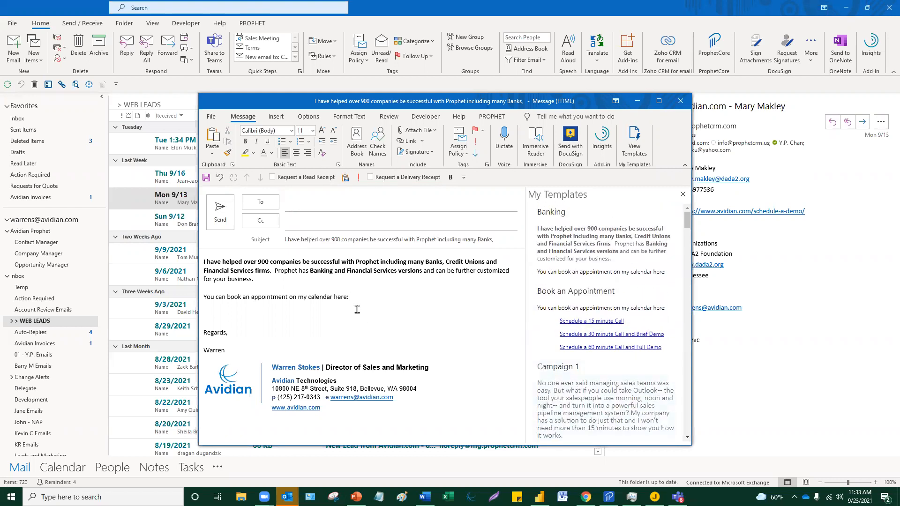
Replace the Banking text in the message body with the Campaign 1 template.
click(291, 298)
drag(354, 307, 129, 255)
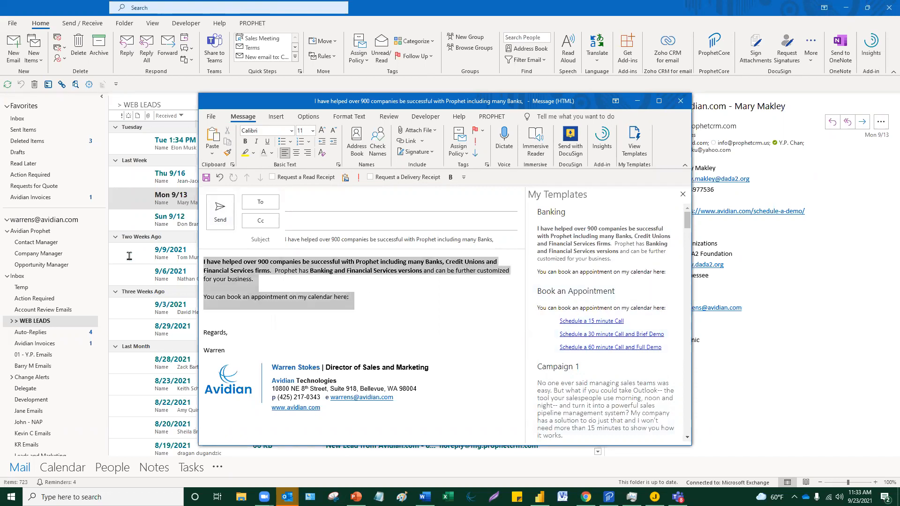
key(Delete)
scroll(572, 325, down, 3)
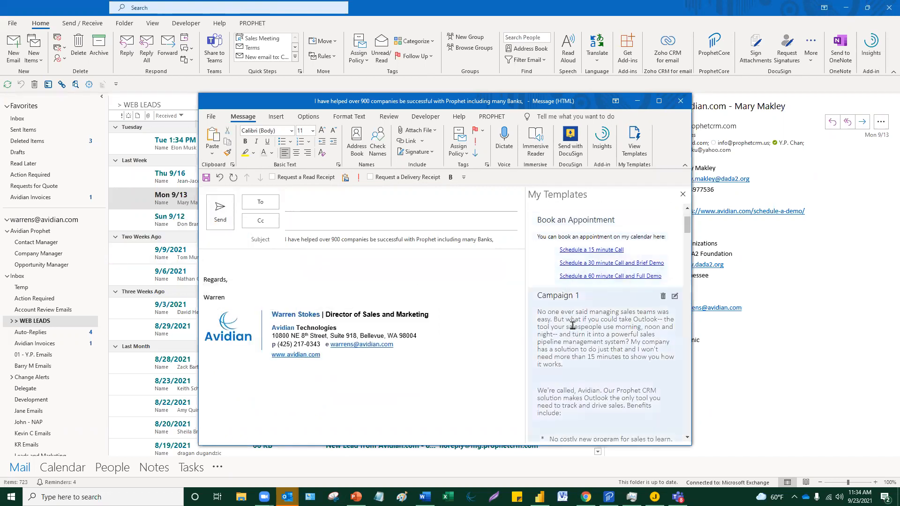
click(572, 325)
Examine the full Campaign 1 text and its neighbouring entries among the saved templates.
scroll(369, 314, down, 10)
scroll(370, 314, up, 8)
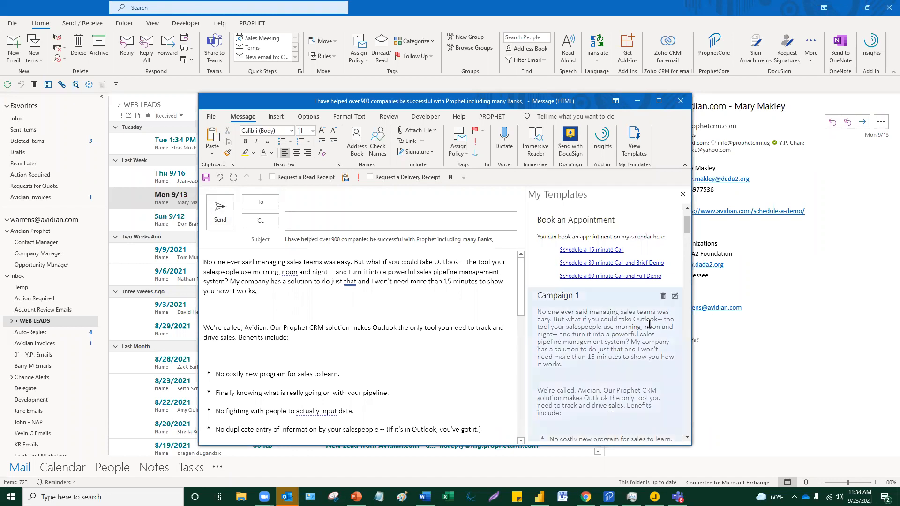
scroll(649, 324, down, 4)
scroll(649, 325, up, 5)
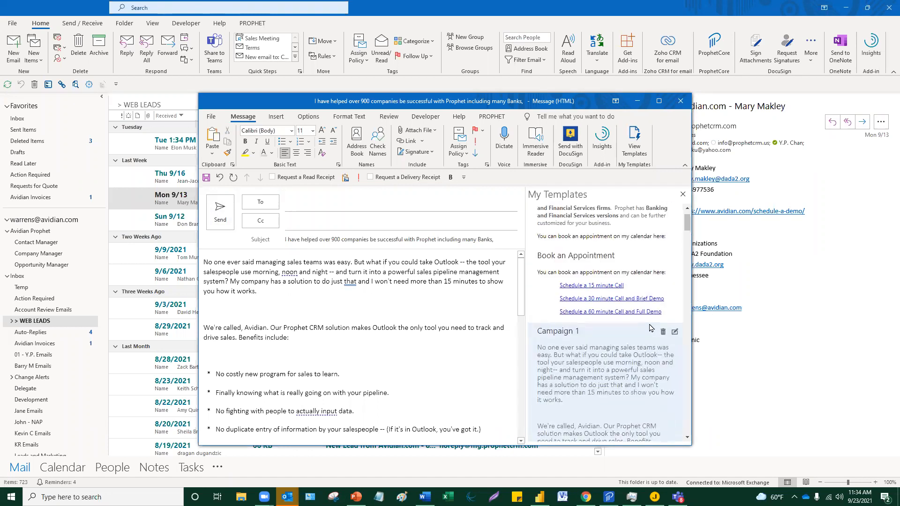
scroll(330, 339, down, 3)
scroll(330, 339, down, 3)
scroll(339, 350, up, 6)
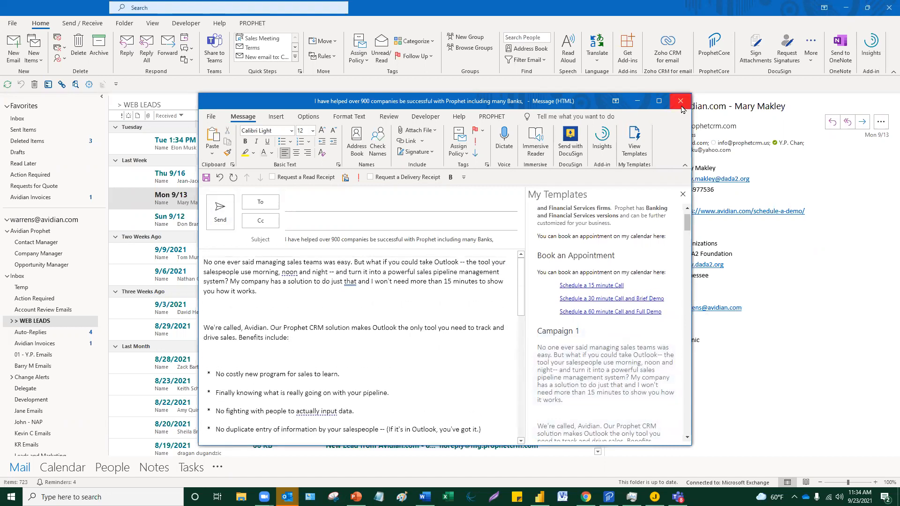
Try to save the opening Campaign 1 paragraph from the message body as a new template titled Banks2.
drag(318, 293, 166, 262)
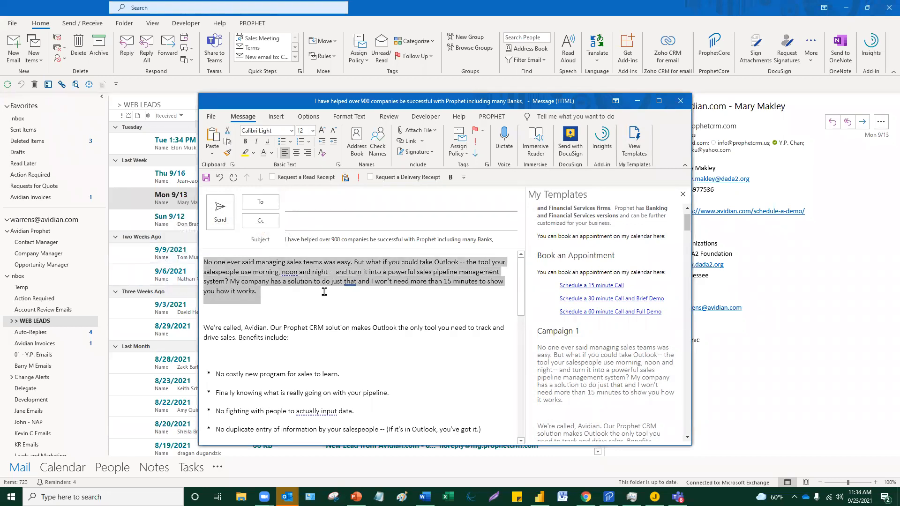
click(323, 292)
drag(687, 223, 687, 425)
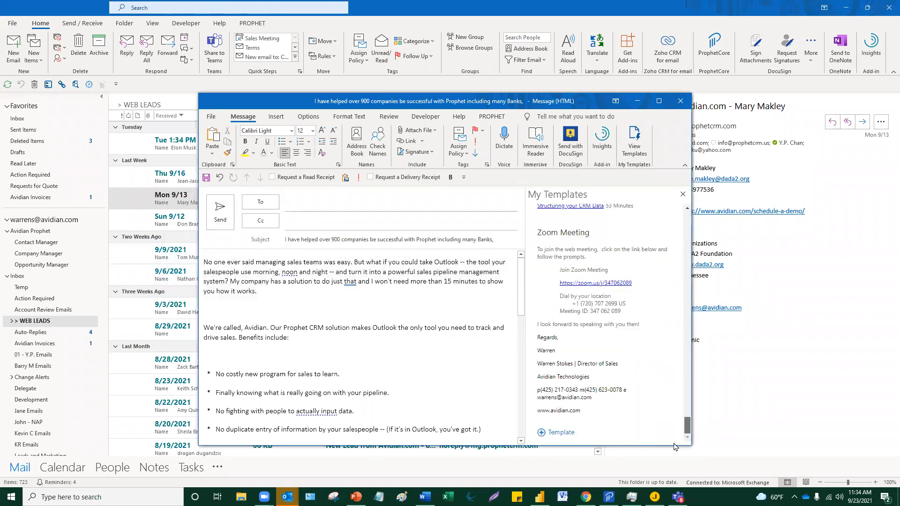
click(558, 435)
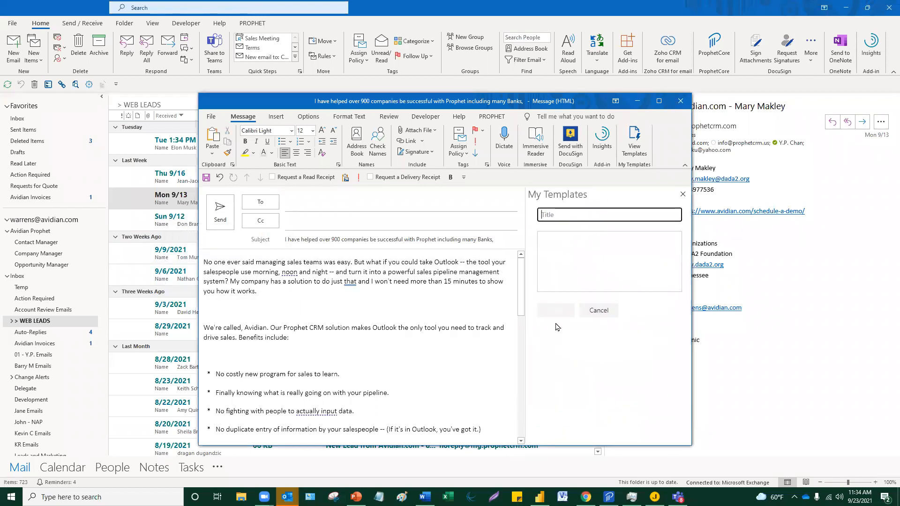
text(Banks2)
click(560, 255)
key(ctrl+v)
click(561, 311)
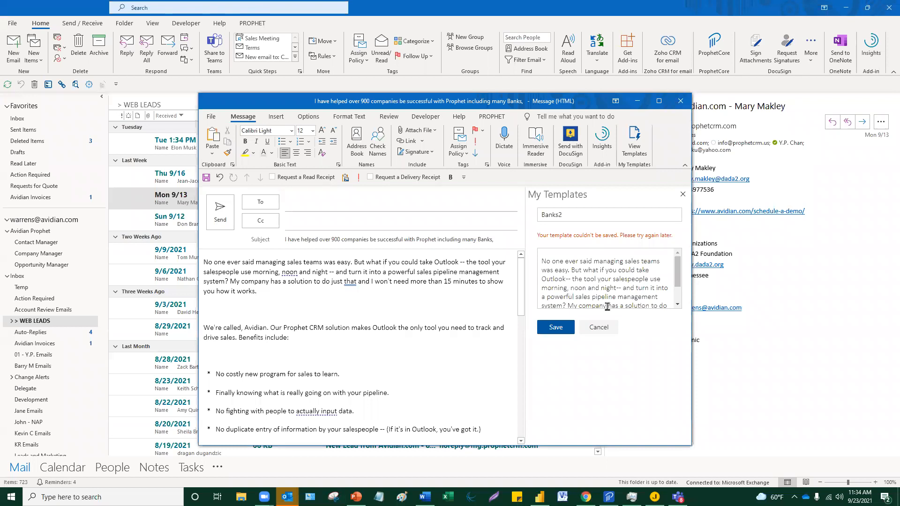
Close the draft message without saving its changes.
click(680, 101)
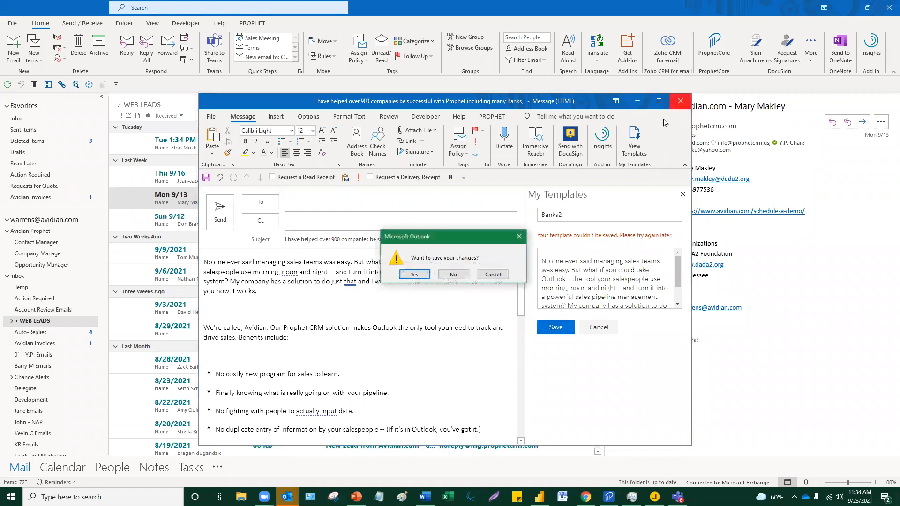
click(453, 277)
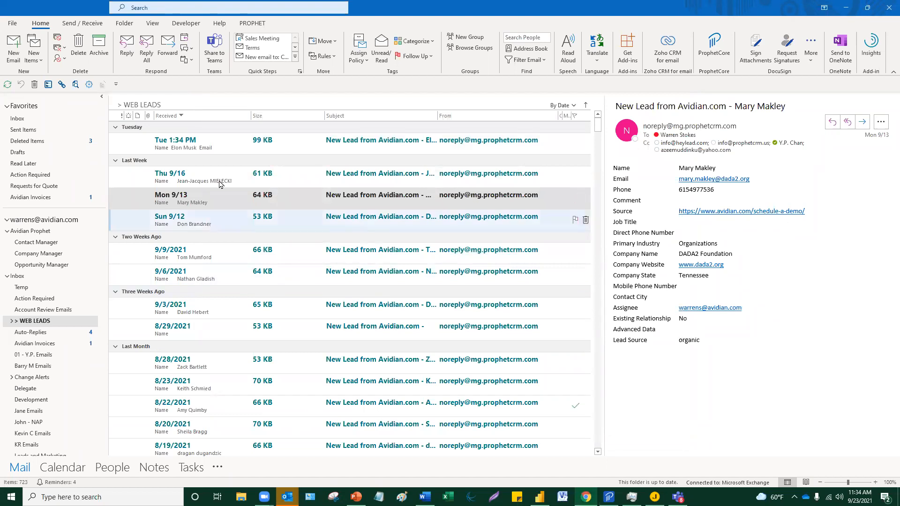
click(382, 202)
key(ctrl+n)
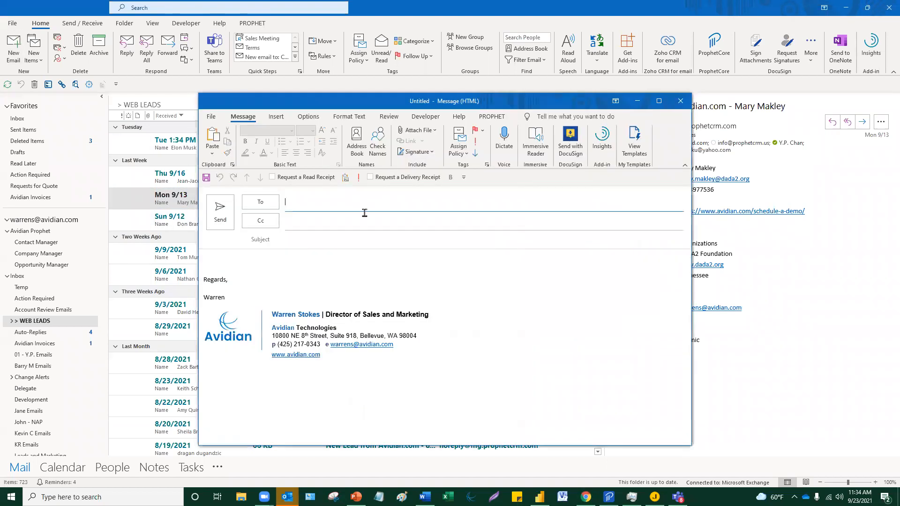
click(680, 101)
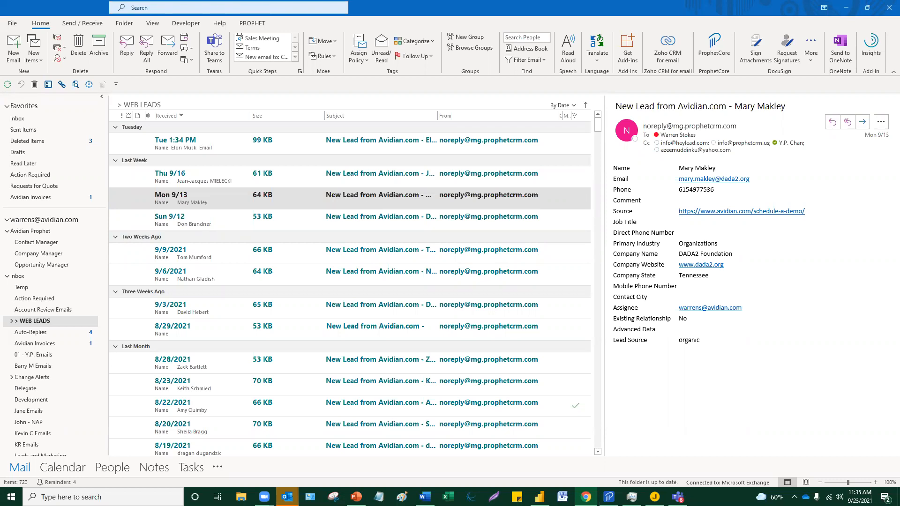
Switch to Chrome, view the sent Request for Quote message, and load the bookmarked Web Mail inbox.
click(586, 497)
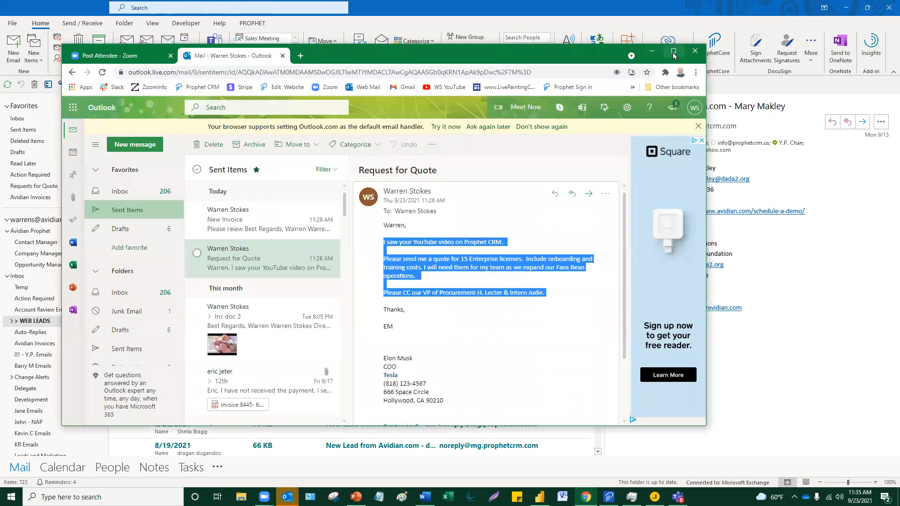
click(673, 52)
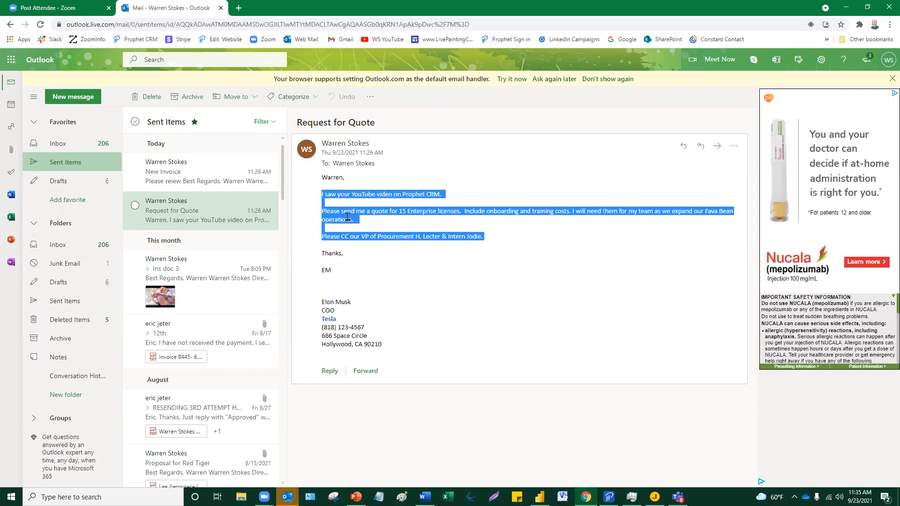
click(316, 99)
click(478, 257)
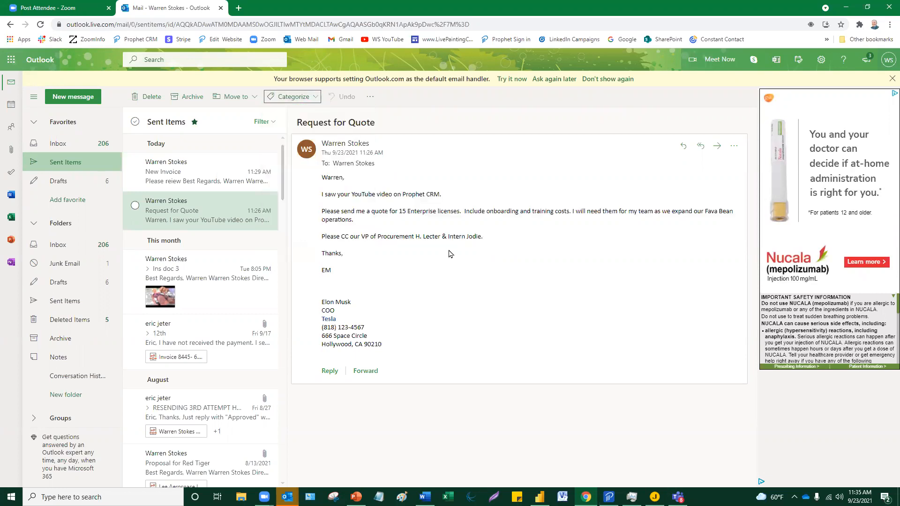
double_click(536, 13)
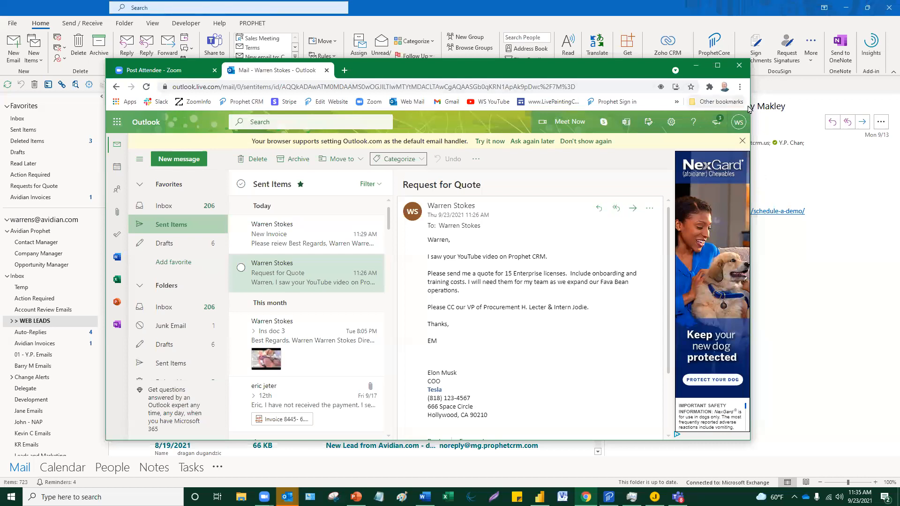
click(394, 102)
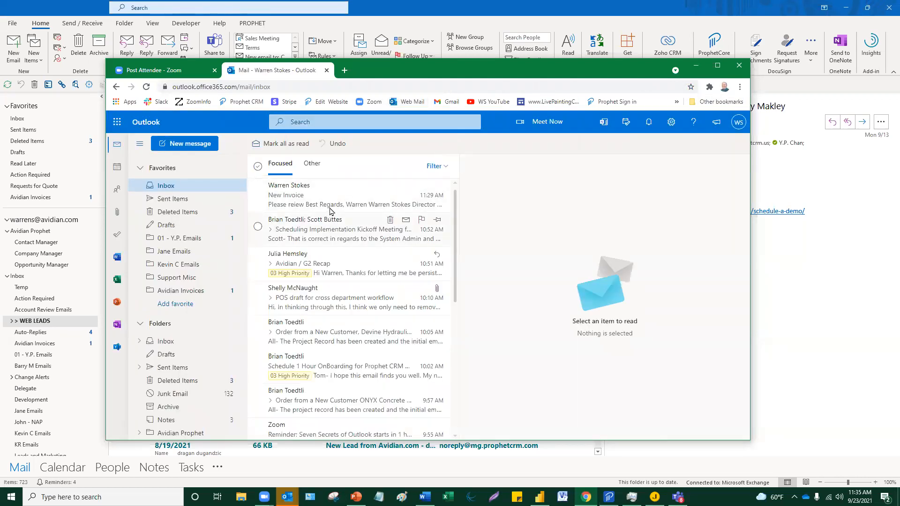
View the New Invoice email in the Focused inbox and the VerifyMe News email in the Other inbox.
click(331, 207)
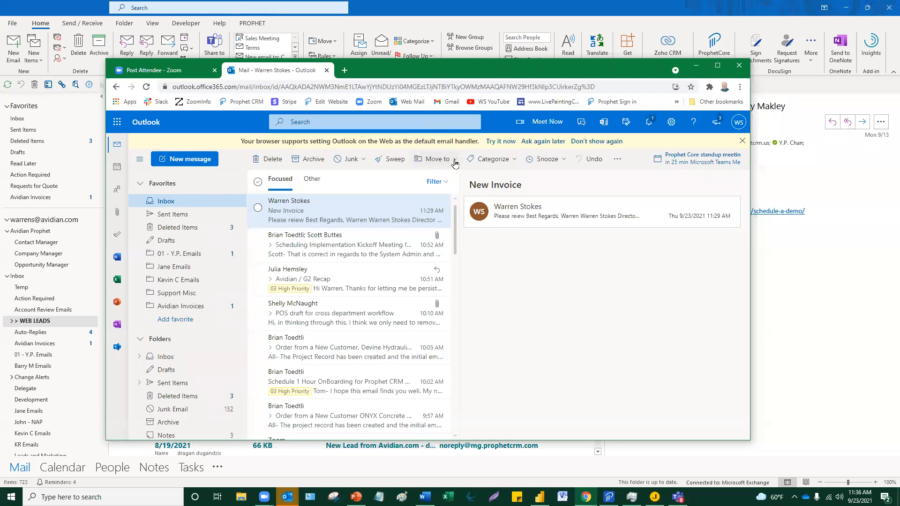
click(279, 160)
double_click(346, 221)
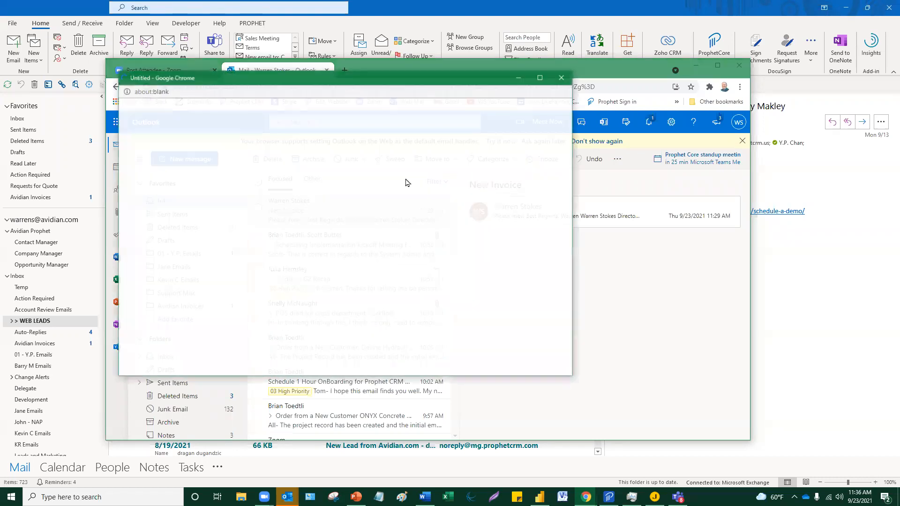
click(568, 74)
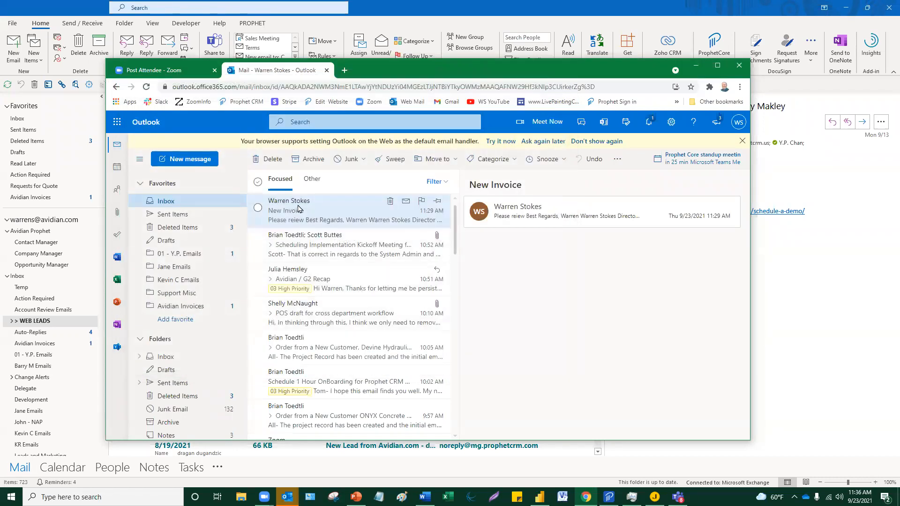
click(312, 180)
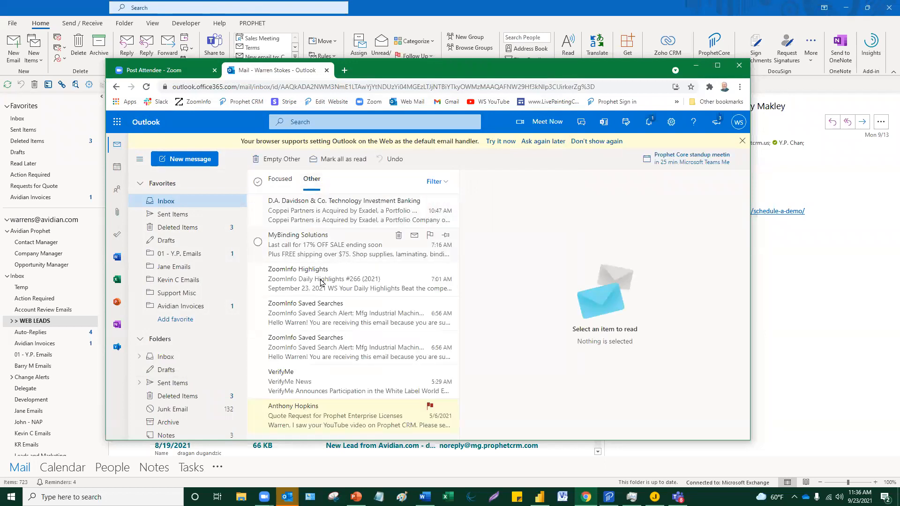
click(310, 388)
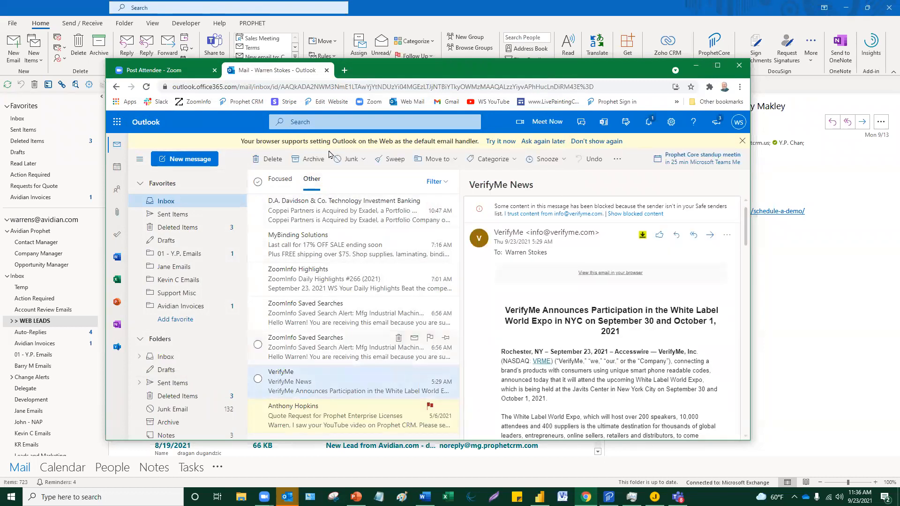
Switch back to desktop Outlook and display the Junk options for the Mon 9/13 web lead email.
key(alt+Tab)
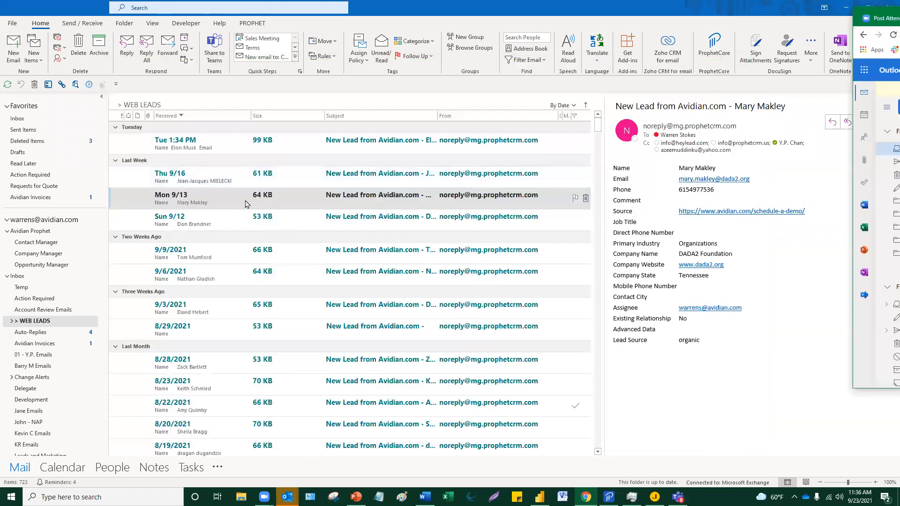
right_click(220, 197)
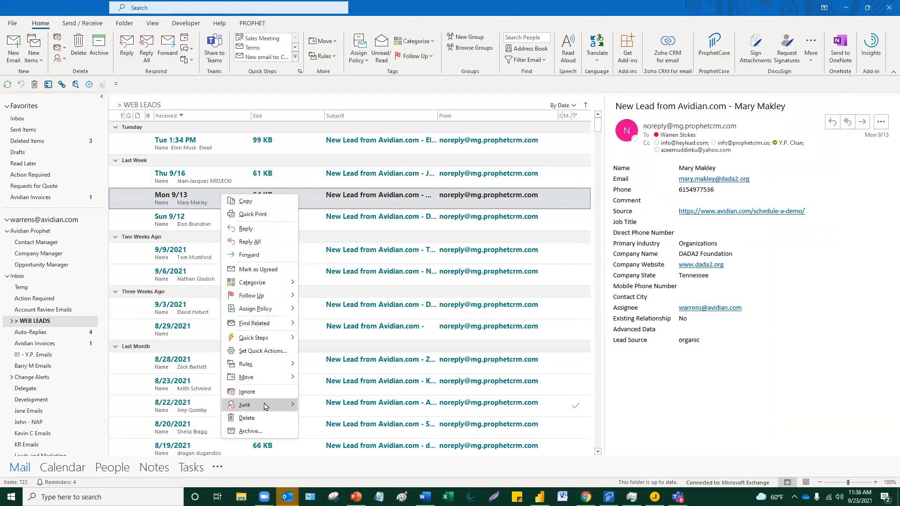
mouse_move(266, 405)
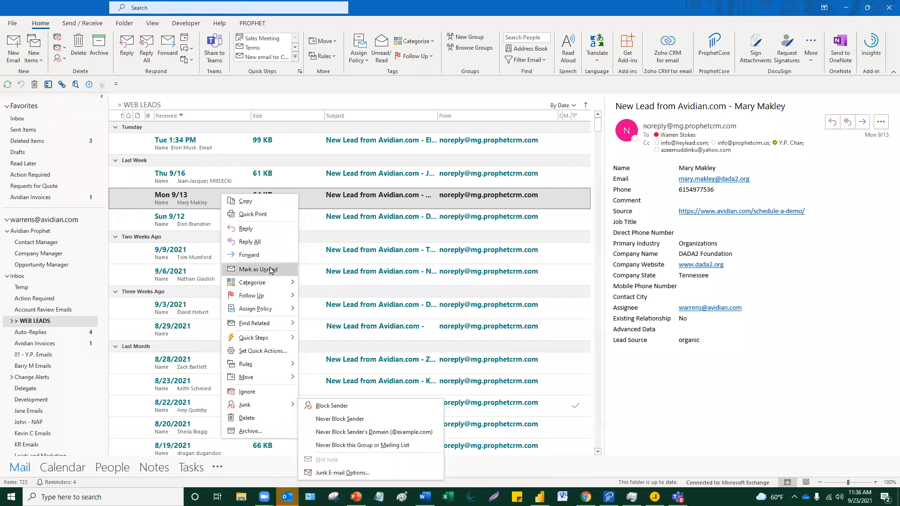
View the junk email protection levels in Junk E-mail Options and close the dialog without changes.
click(336, 471)
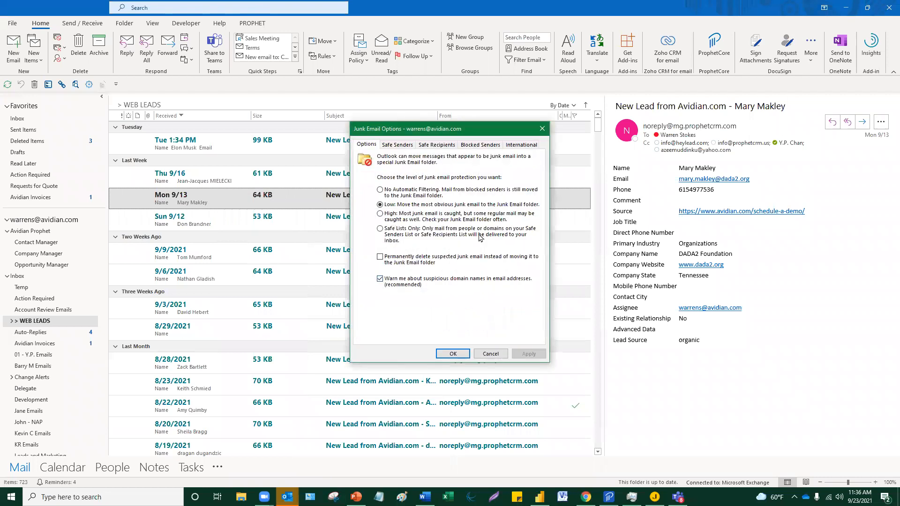
click(541, 133)
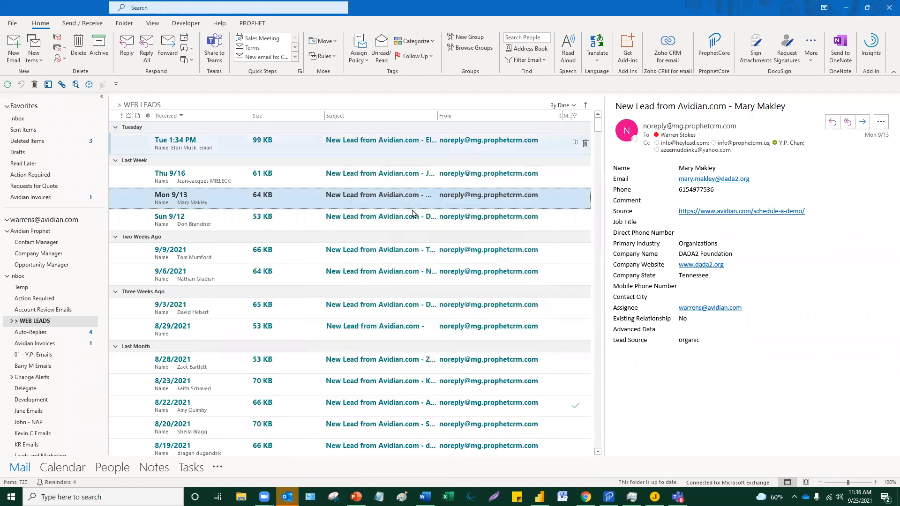
Switch to web mail in Chrome, pop out the MyBinding Solutions sale email, and view its Security options before minimizing the browser.
drag(899, 14, 899, 18)
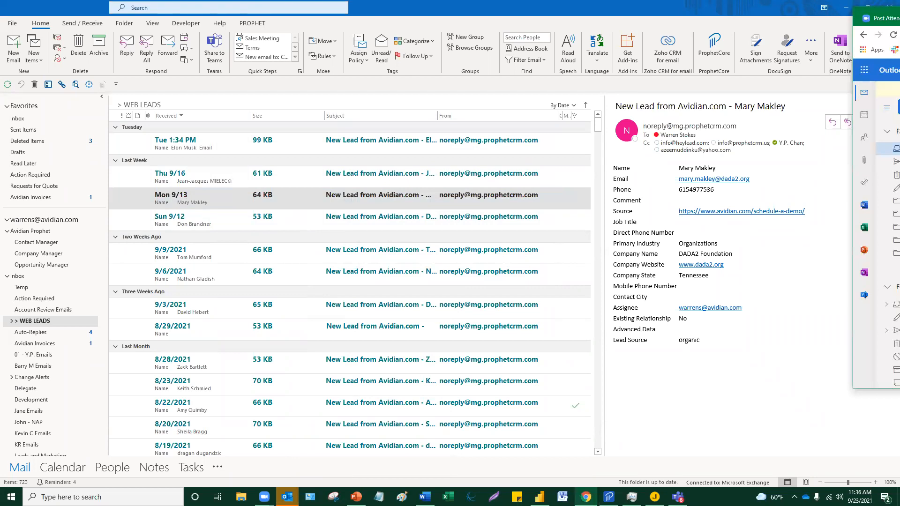
key(super+shift+Left)
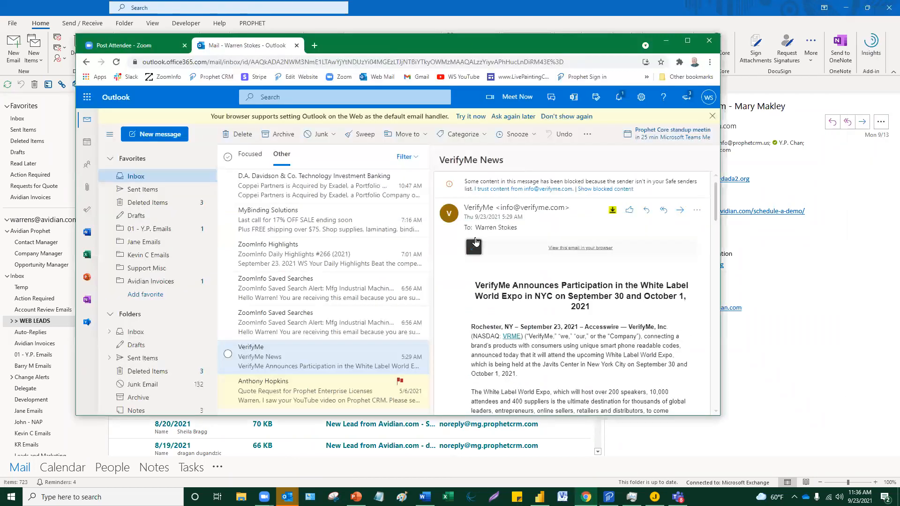
click(331, 230)
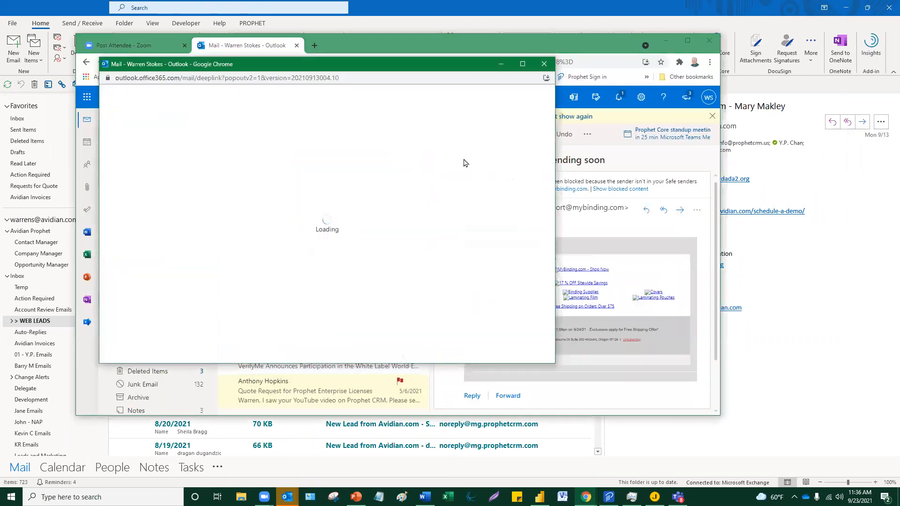
drag(556, 190, 636, 185)
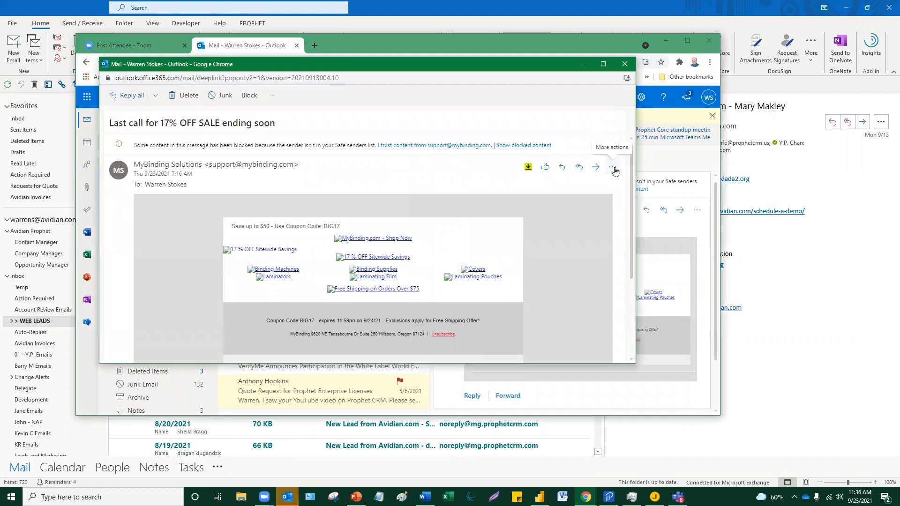
click(614, 168)
mouse_move(565, 252)
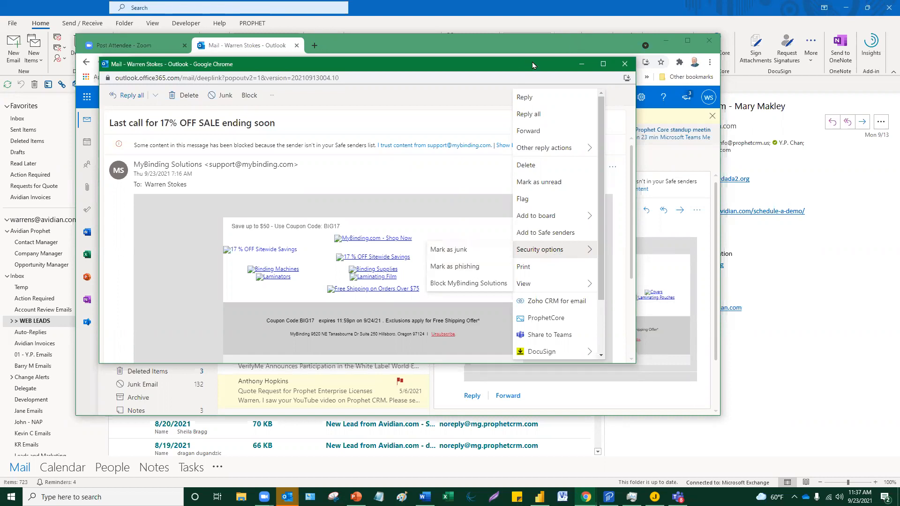
click(497, 45)
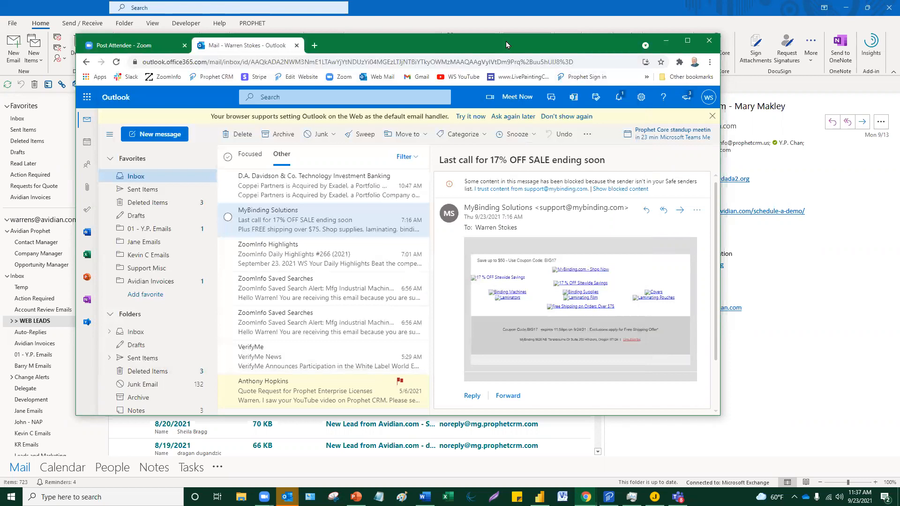
click(666, 41)
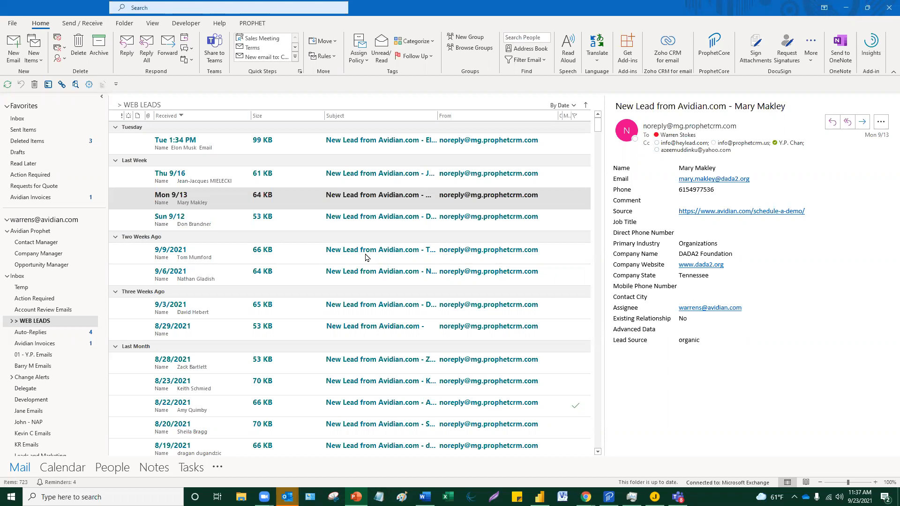
Start a new Prophet contact from the Quote Request for Prophet Enterprise Licenses email in the desktop Inbox's Other view.
click(21, 118)
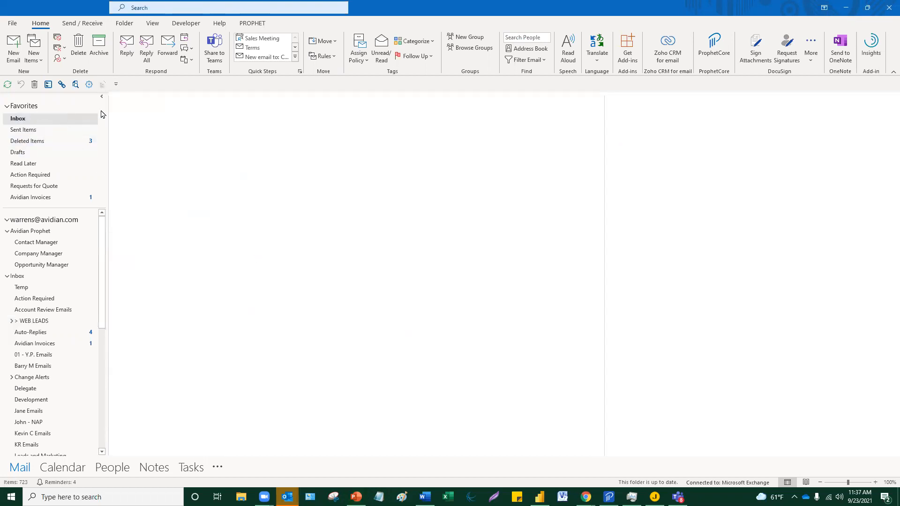
click(163, 105)
click(231, 280)
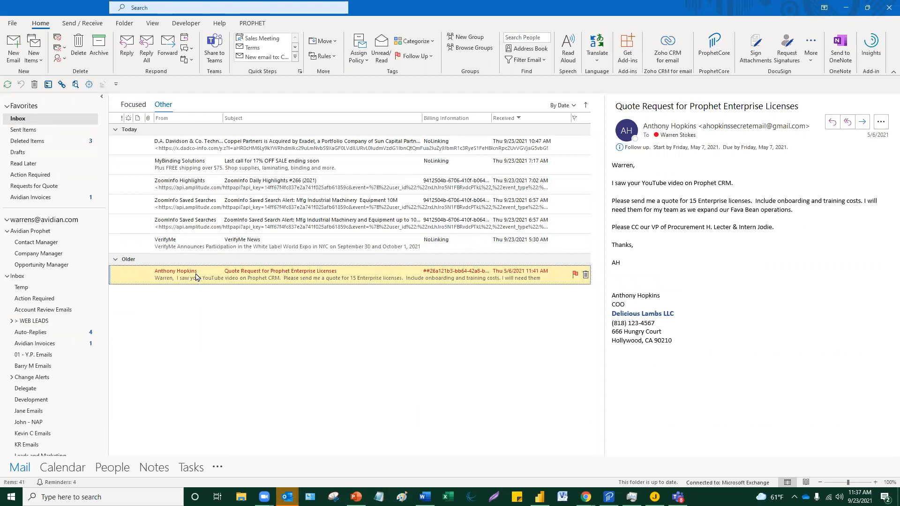
drag(196, 277, 117, 471)
mouse_move(288, 497)
click(411, 459)
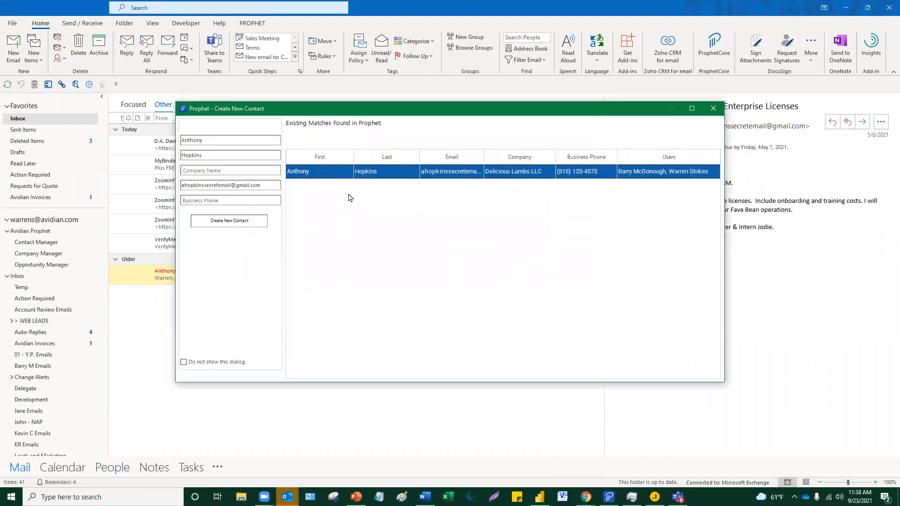
Open the existing matching contact from Delicious Lambs LLC to view its record and notes, and close it.
double_click(371, 172)
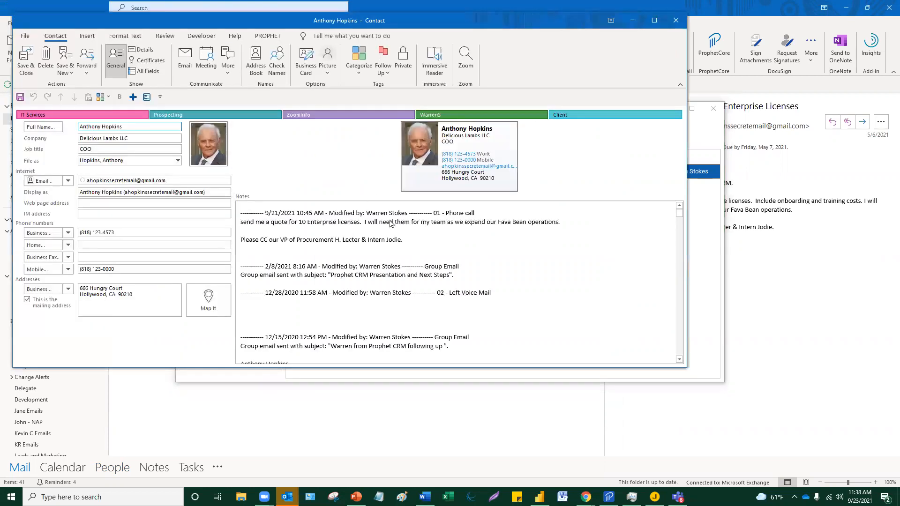
click(675, 20)
click(462, 277)
Create the new contact despite the duplicate match and move the mailing address from the notes' signature into the Business address.
click(220, 223)
click(474, 281)
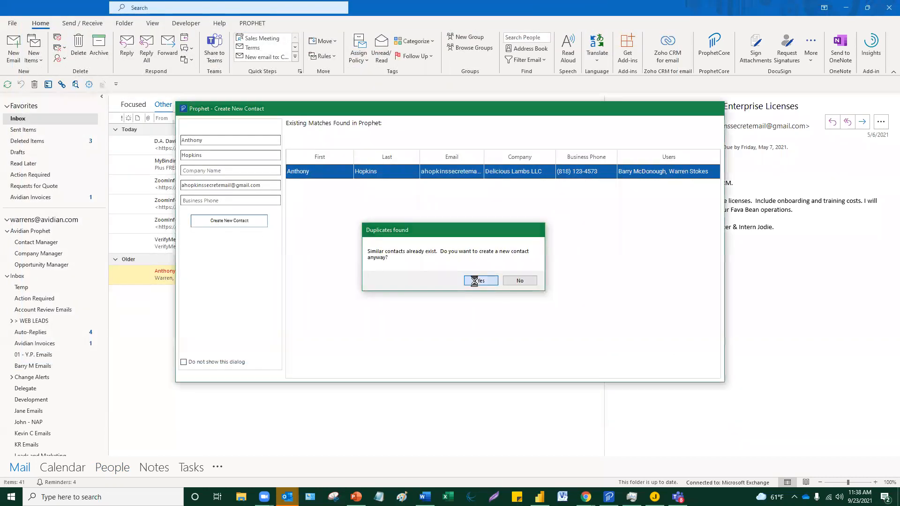
scroll(463, 272, down, 5)
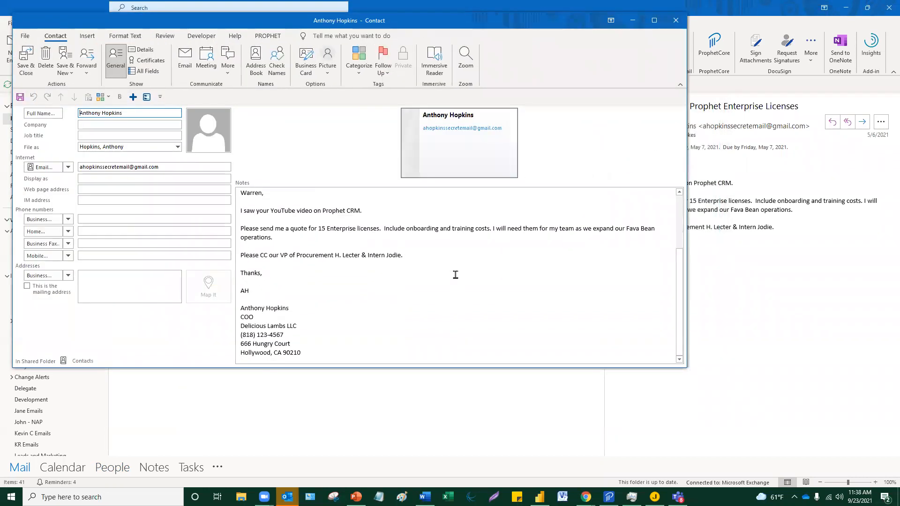
drag(322, 353, 228, 342)
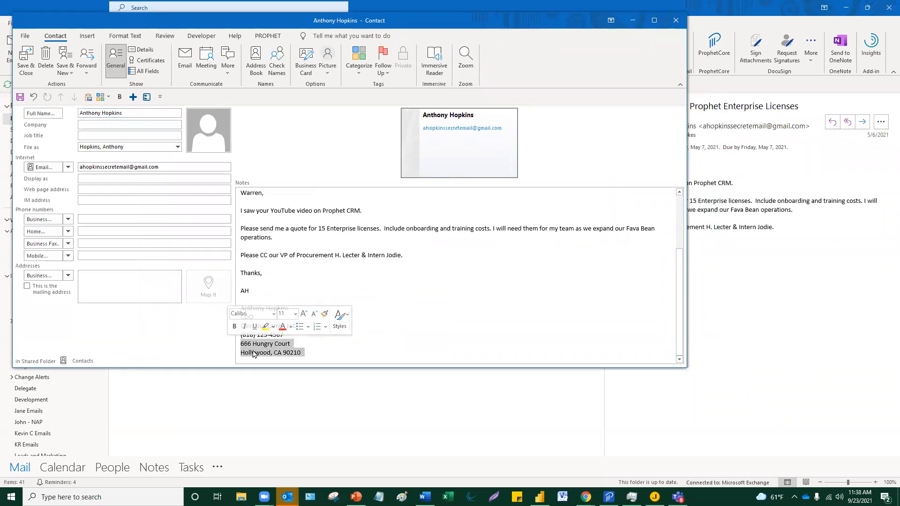
click(272, 322)
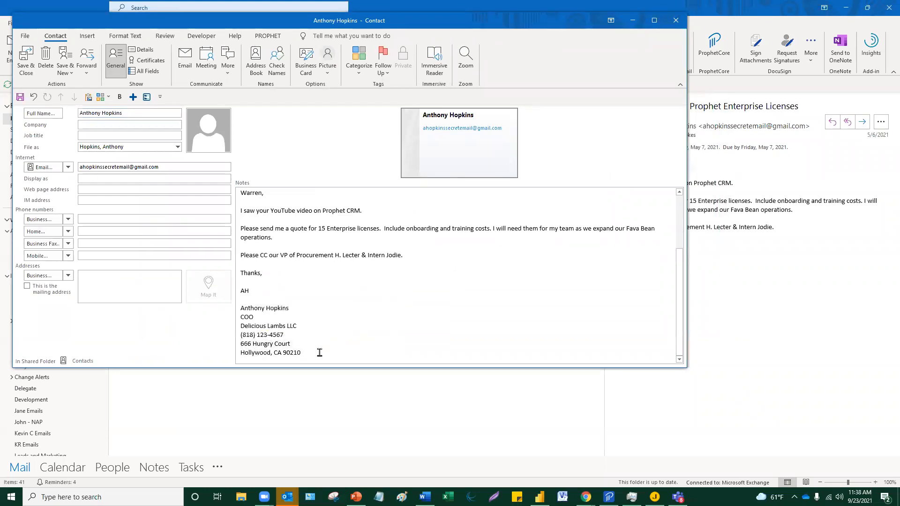
drag(222, 349, 220, 341)
click(145, 288)
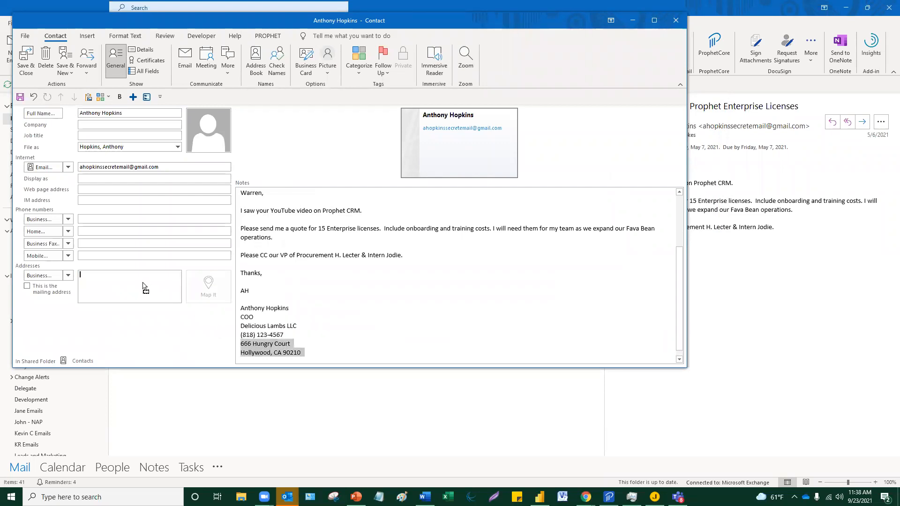
drag(145, 288, 146, 289)
Copy Delicious Lambs LLC from the signature in the notes into the contact's Company field.
mouse_move(307, 337)
mouse_down()
mouse_move(240, 326)
mouse_move(240, 336)
mouse_up()
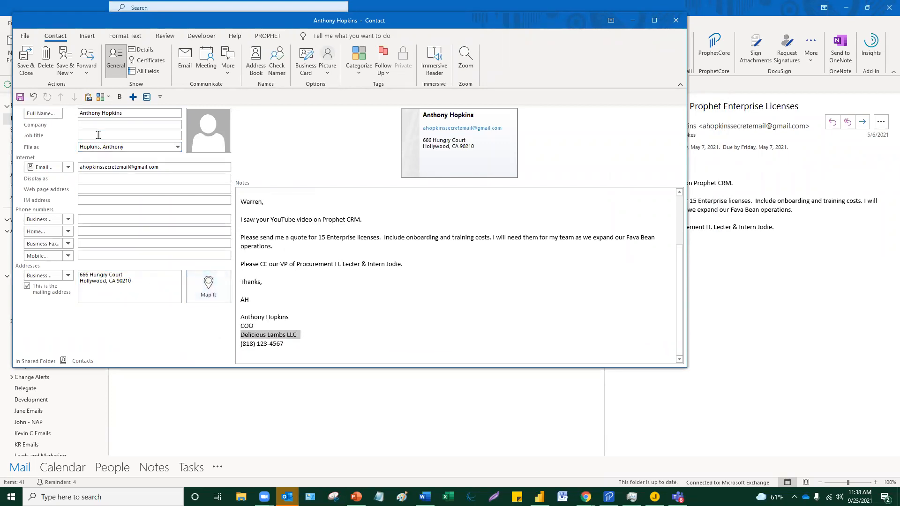
click(245, 335)
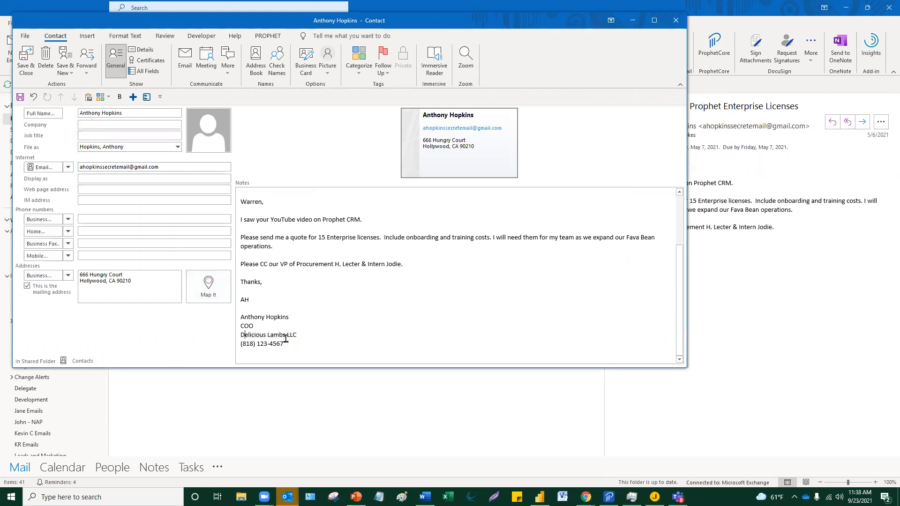
drag(299, 335, 242, 334)
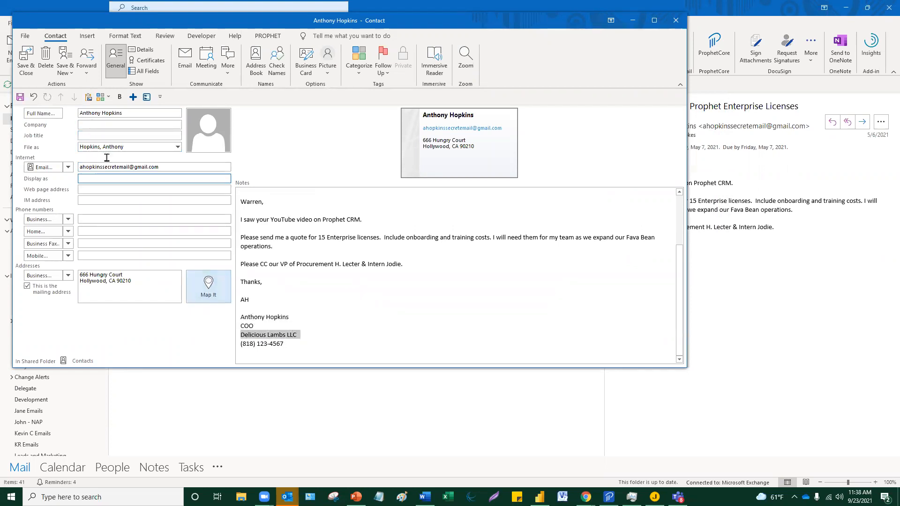
click(298, 325)
drag(302, 334, 226, 336)
key(ctrl+c)
click(127, 190)
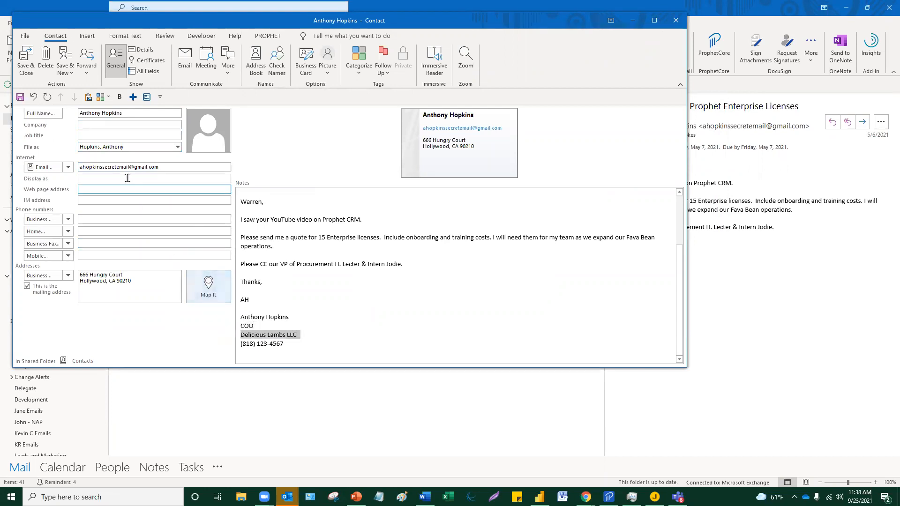
click(104, 125)
key(ctrl+v)
Copy the phone number from the signature in the notes into the contact's Business phone field.
click(99, 136)
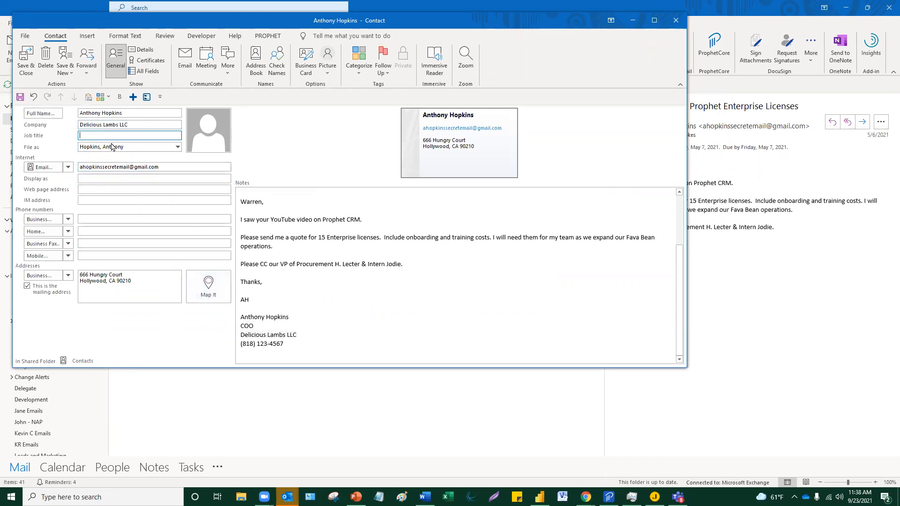
drag(296, 344, 246, 352)
key(ctrl+c)
click(103, 219)
key(ctrl+v)
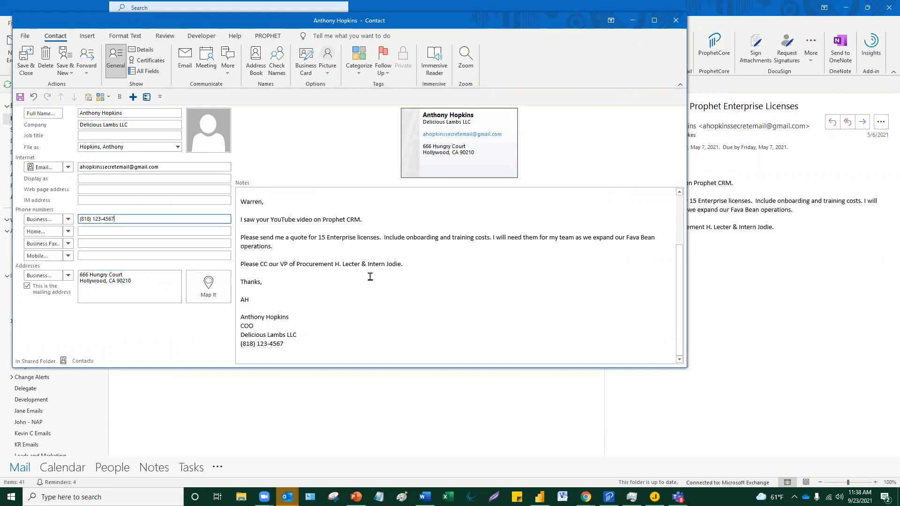
Review the original quote request email kept in the contact's notes and close the contact.
click(375, 272)
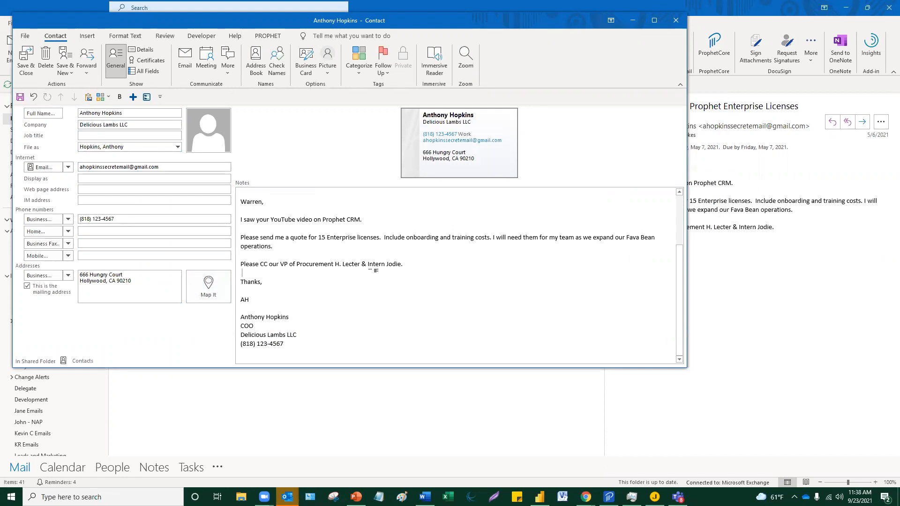
drag(315, 349, 419, 279)
click(501, 276)
scroll(469, 262, up, 2)
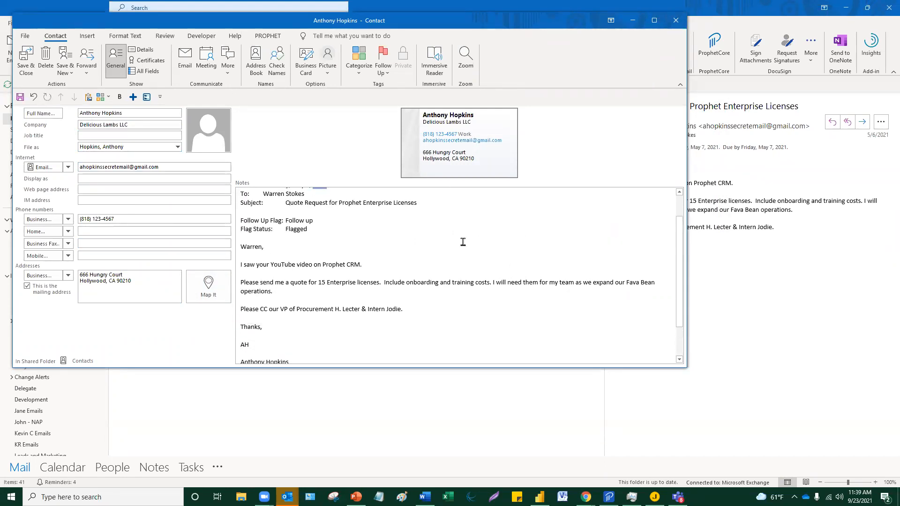
scroll(463, 241, up, 1)
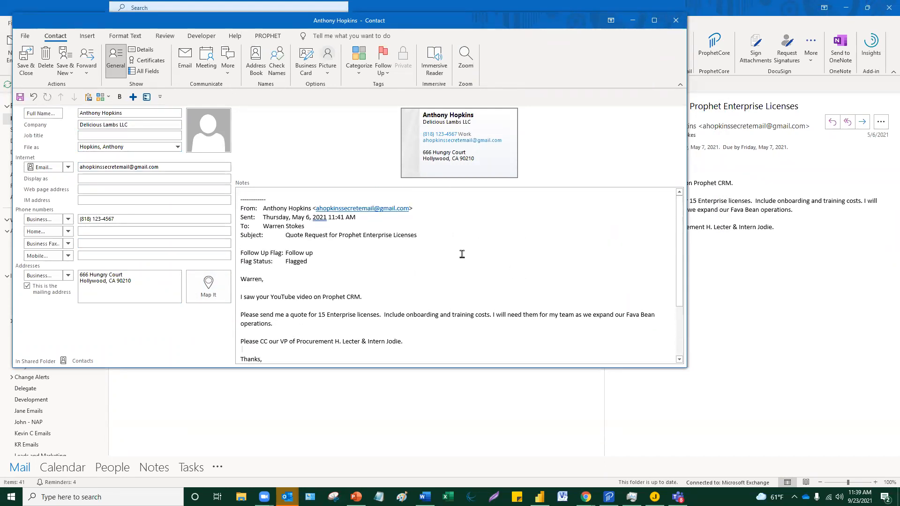
click(676, 22)
click(446, 276)
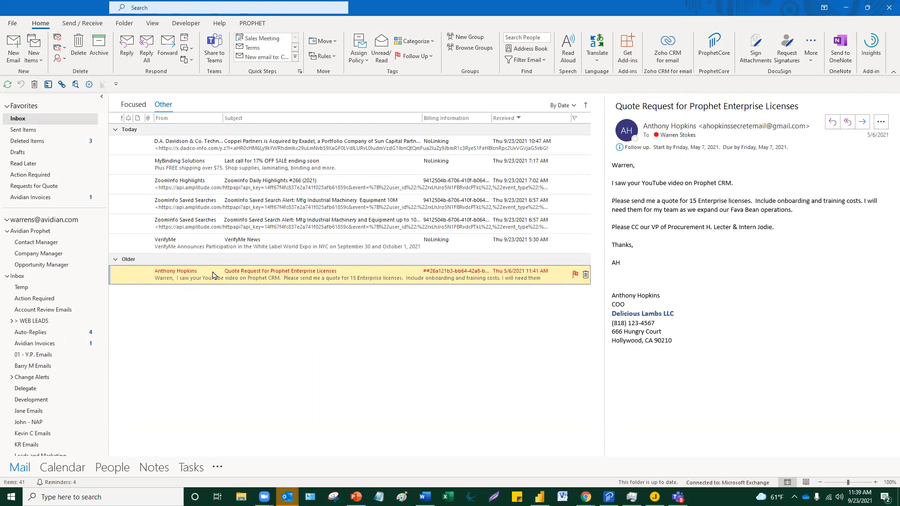
Create a task from the Quote Request email with start date Thu 9/23/2021 and a 10:30 AM reminder.
drag(202, 279, 188, 470)
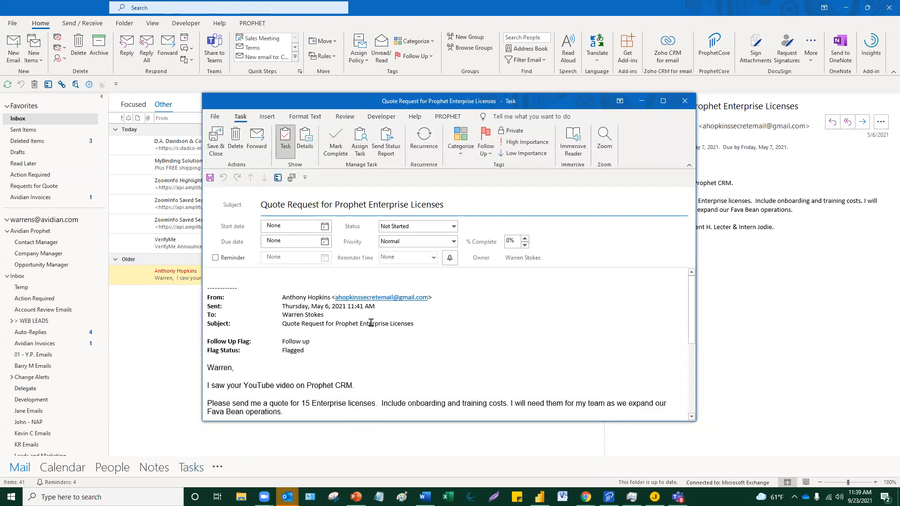
scroll(368, 344, down, 2)
scroll(369, 344, down, 1)
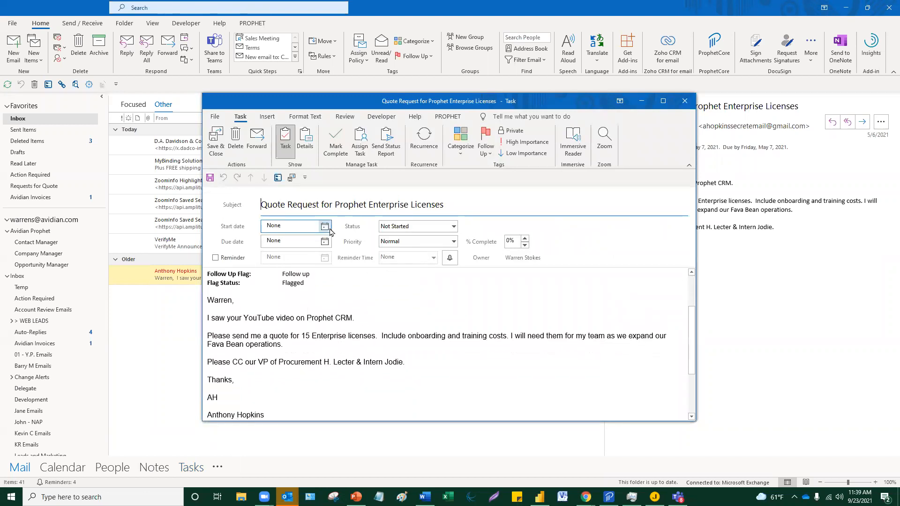
click(324, 227)
click(292, 294)
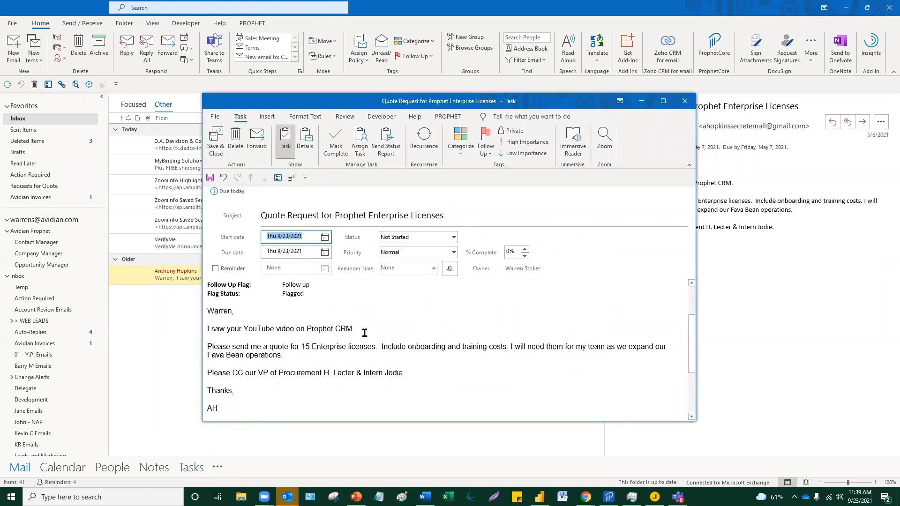
click(215, 268)
click(433, 268)
click(399, 323)
Assign the High Priority category to the quote request task, and save and close it.
click(465, 148)
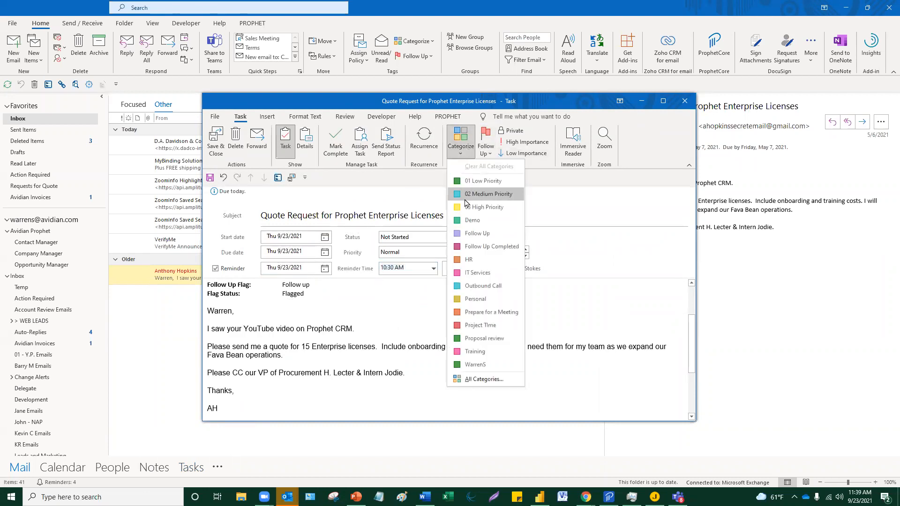
click(485, 207)
click(216, 141)
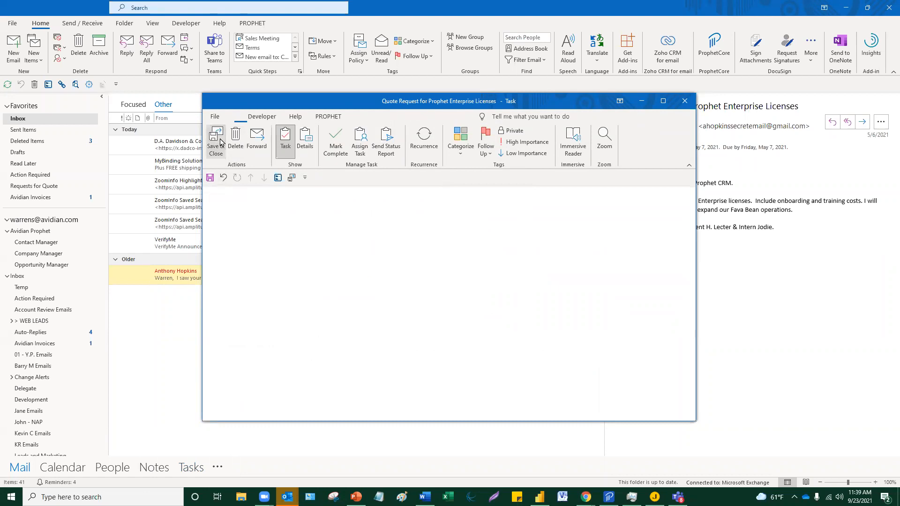
Show the Calendar and locate the new quote request task in today's task list.
click(64, 468)
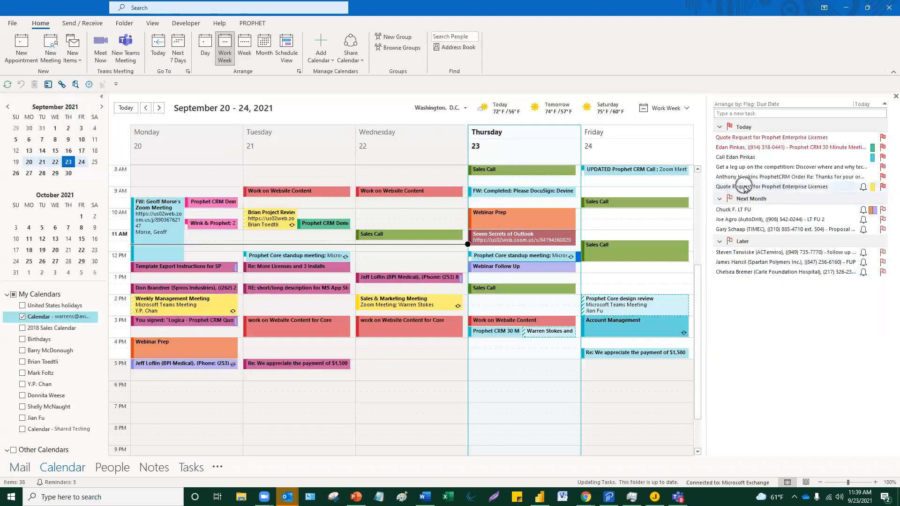
mouse_move(745, 189)
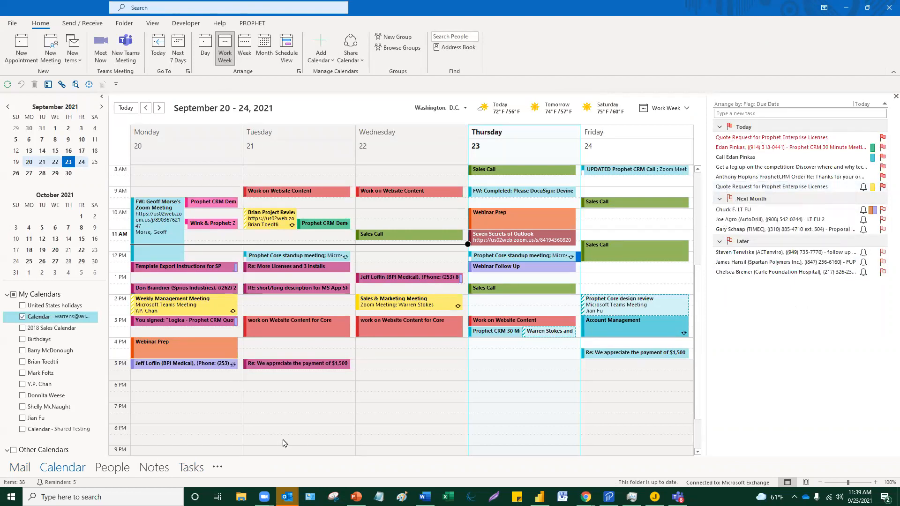
Create a calendar appointment from the New Invoice email and assign it the Follow Up category.
click(25, 468)
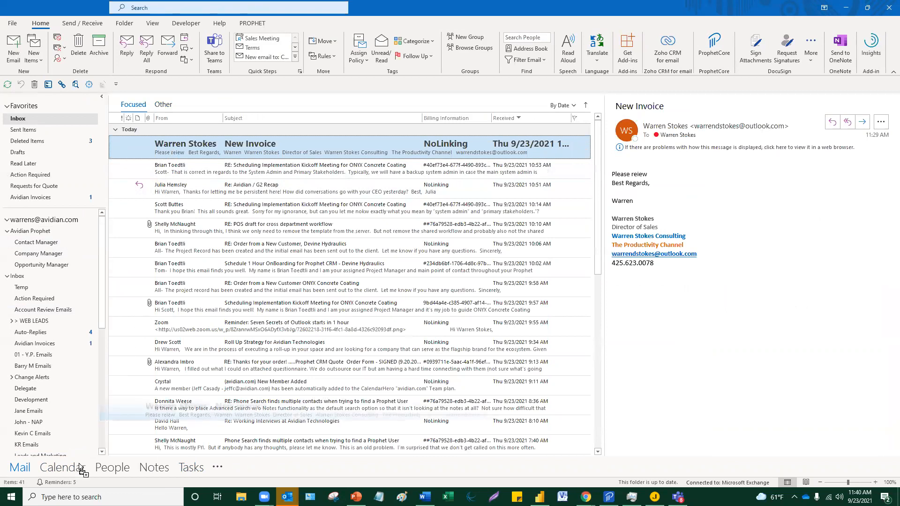
drag(75, 471, 75, 471)
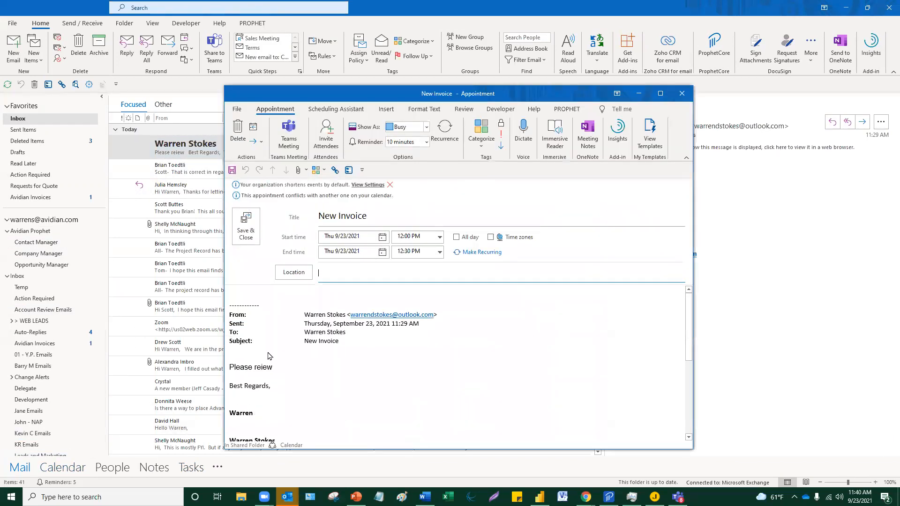
click(328, 373)
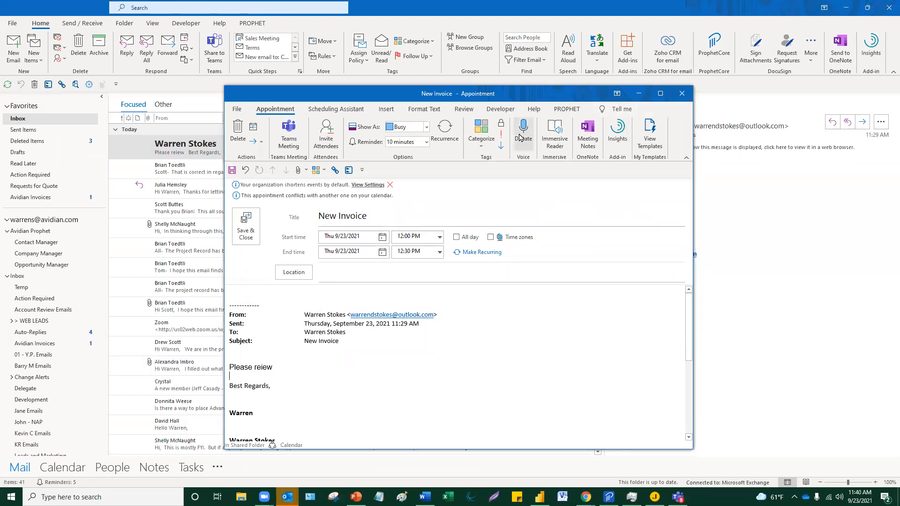
click(483, 136)
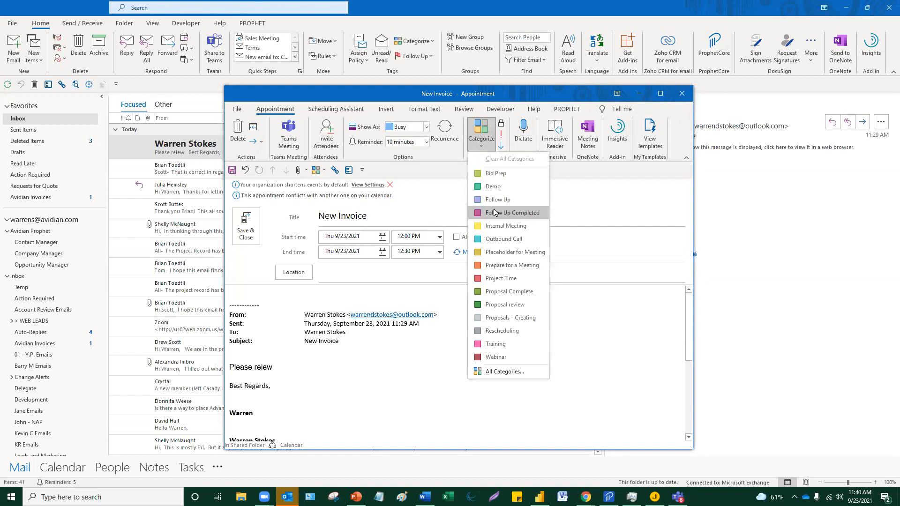
click(498, 200)
Set the New Invoice appointment to run from 2:30 PM to 4:00 PM, and save and close it.
click(439, 247)
click(426, 289)
click(439, 262)
click(408, 299)
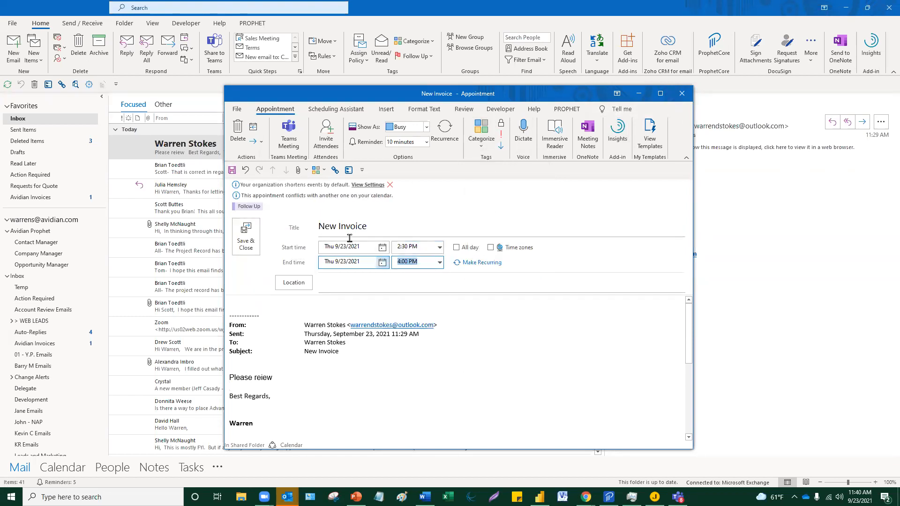
click(242, 232)
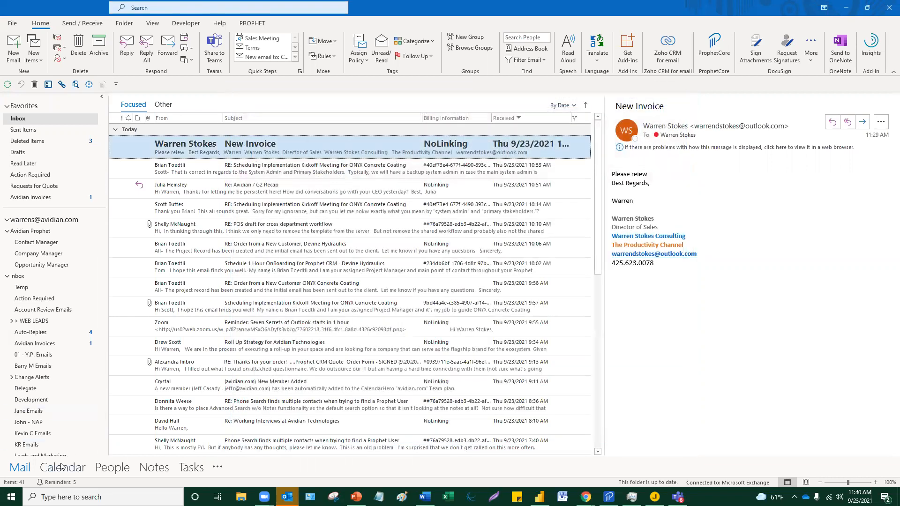
Show the Calendar and check the New Invoice appointment on Thursday.
click(62, 467)
mouse_move(493, 321)
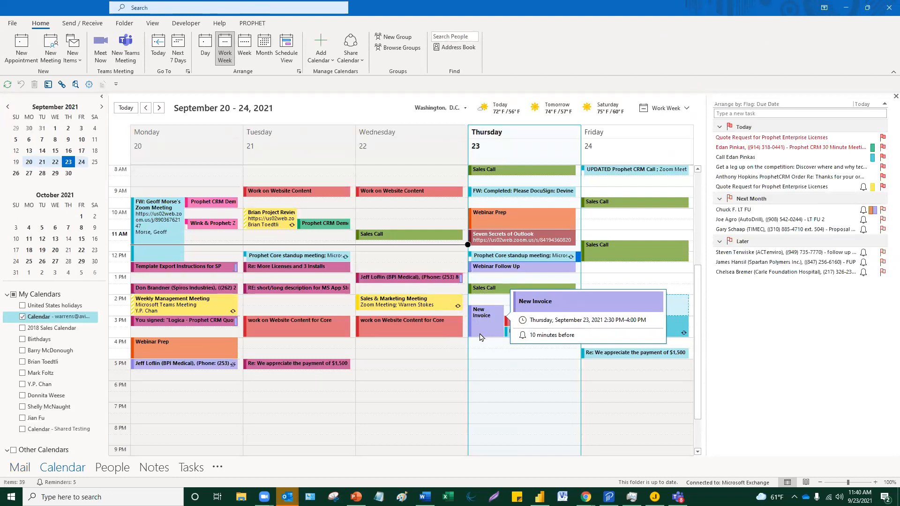
click(482, 356)
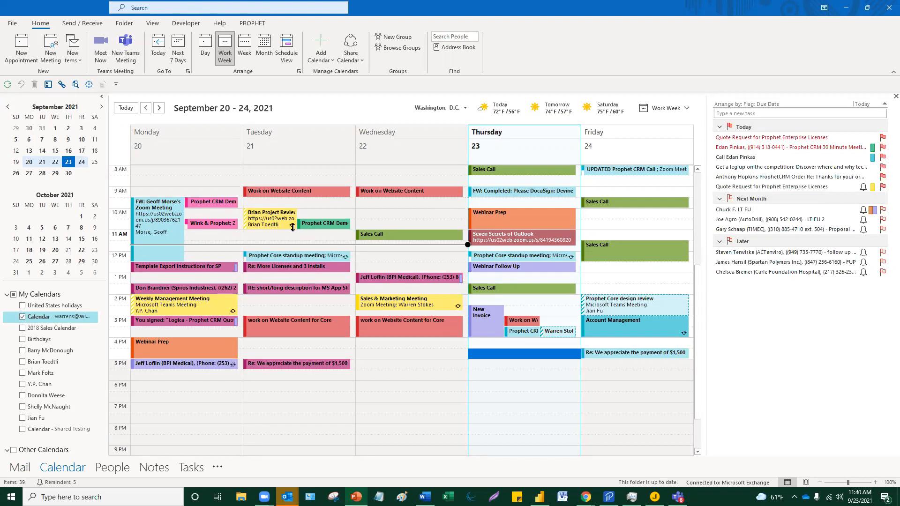
scroll(294, 229, up, 1)
scroll(293, 229, down, 1)
Return to Mail, open the Avidian Prophet Contact Manager and select the Cuervo Enterprises contact.
click(20, 468)
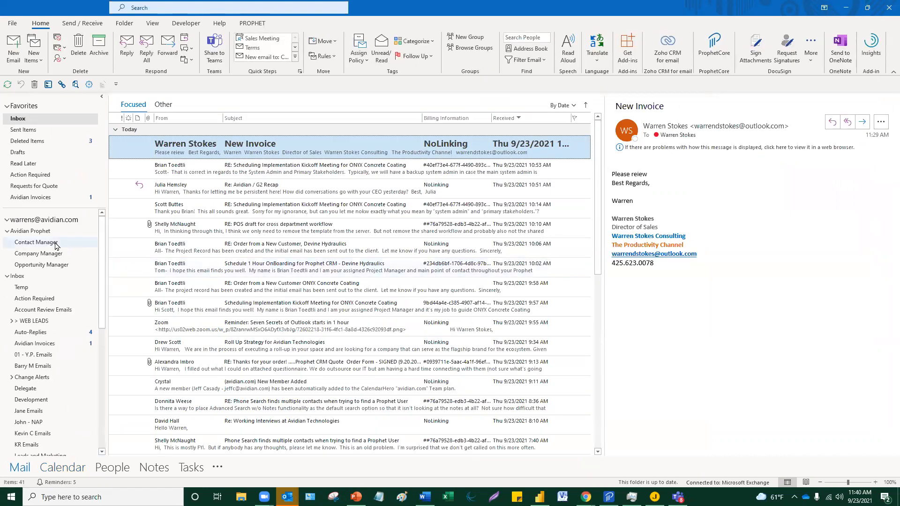
key(ctrl)
key(ctrl)
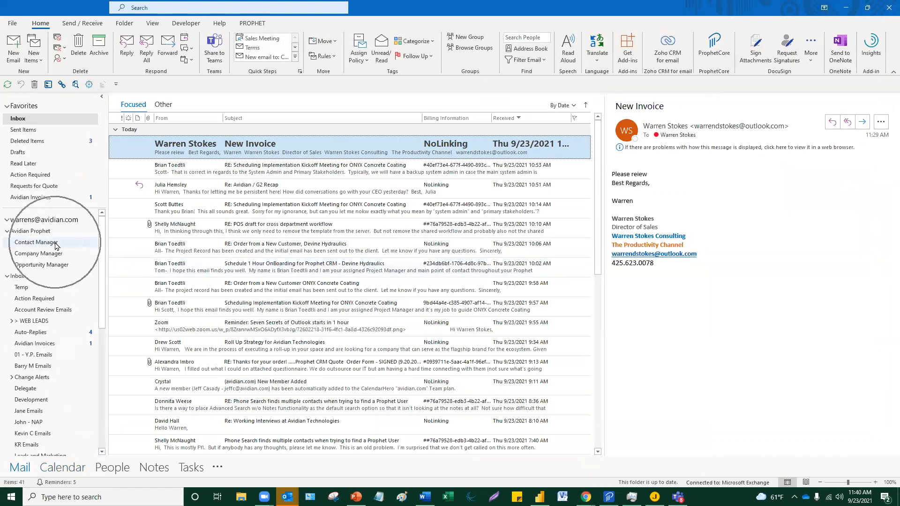
key(ctrl)
click(50, 243)
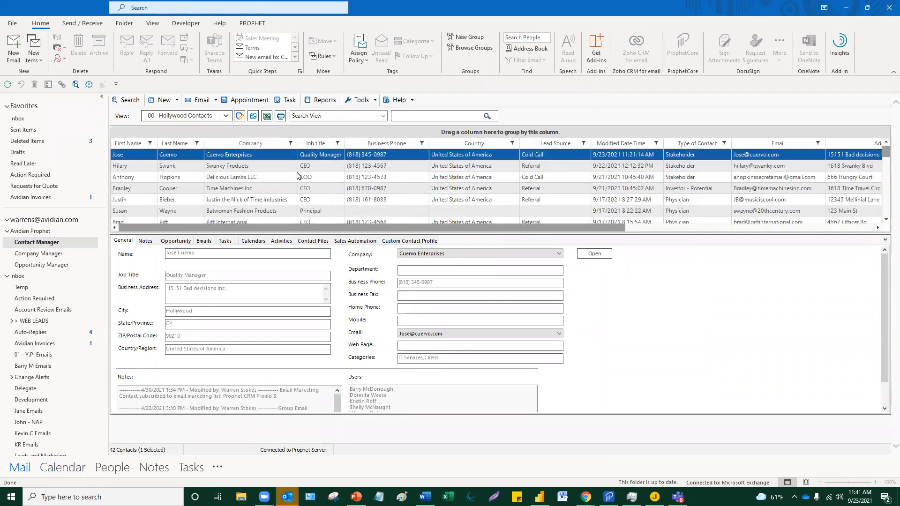
click(272, 167)
click(271, 177)
click(268, 164)
click(267, 156)
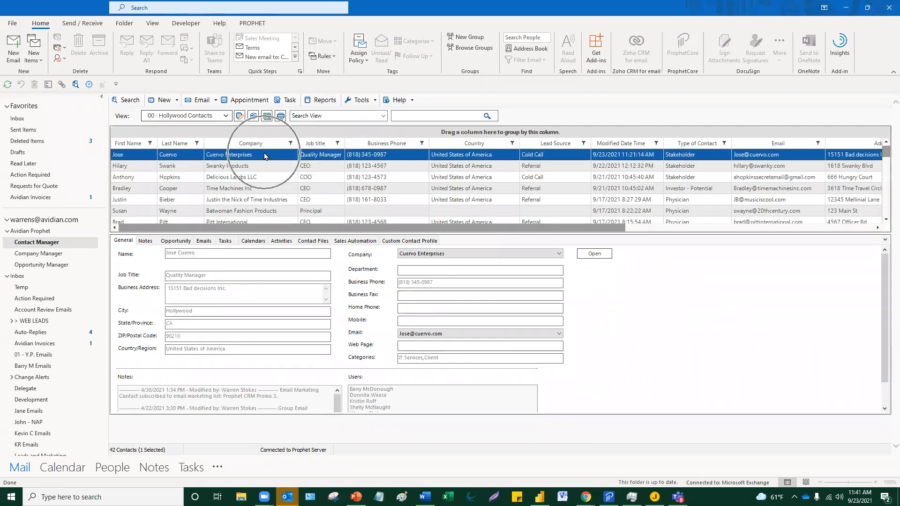
Create a task for the Cuervo Enterprises contact, starting its subject with "Call" and setting the start date to Thu 9/23/2021.
click(294, 101)
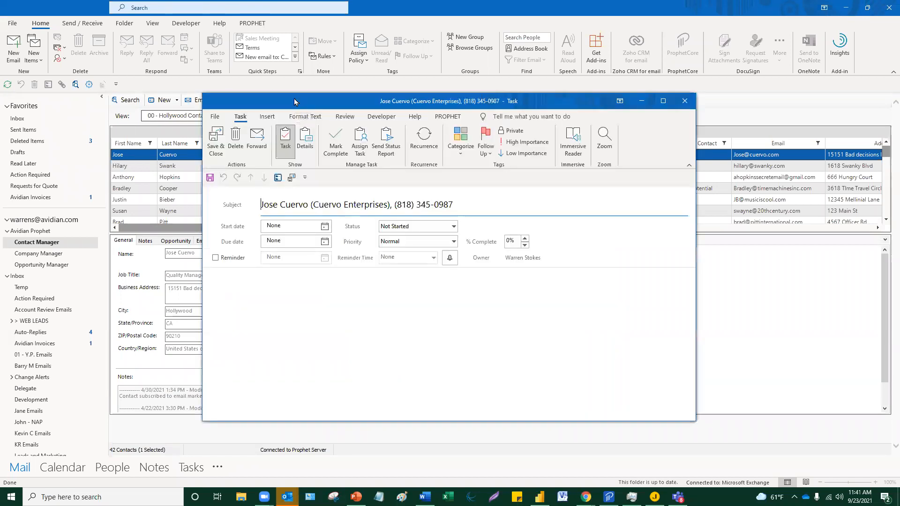
text(Call)
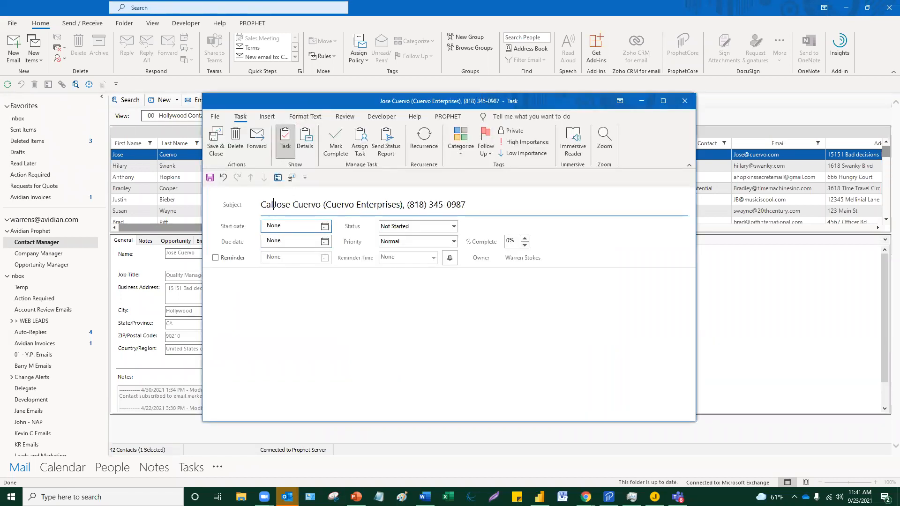
click(325, 226)
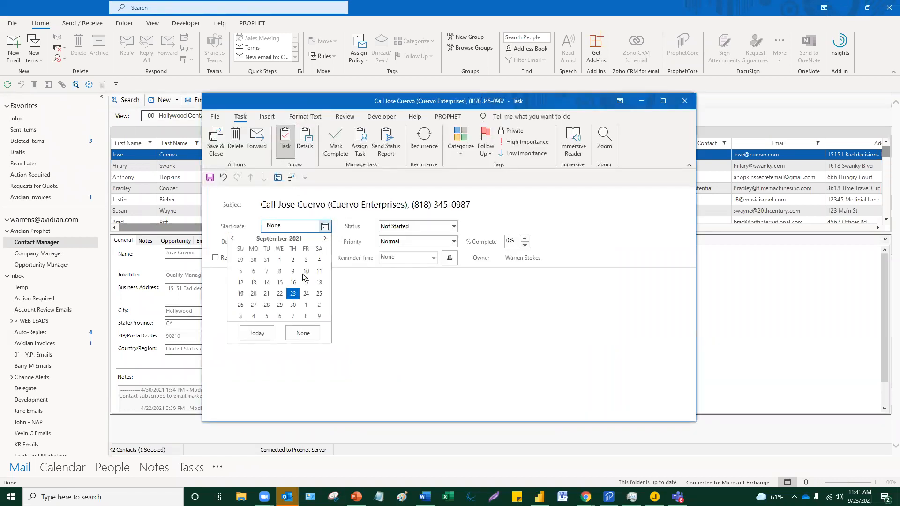
click(292, 295)
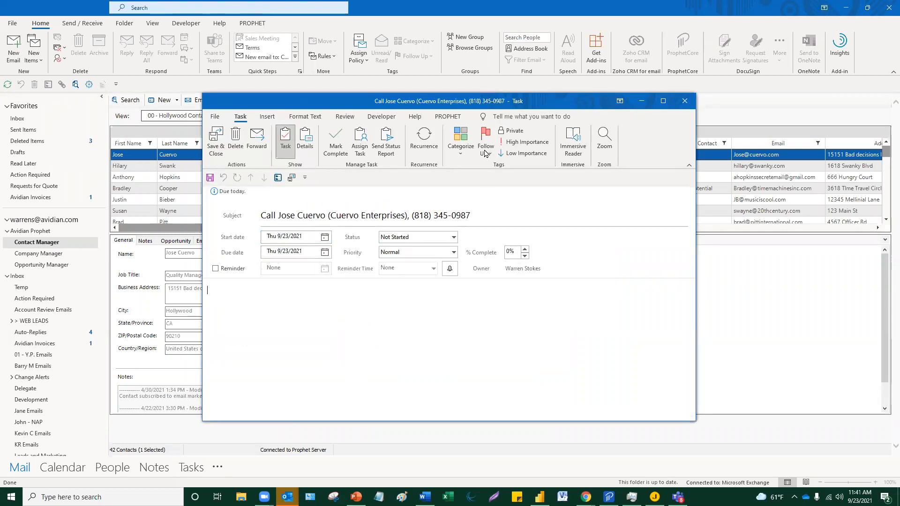
Assign a color category to the call task, and save and close it.
click(461, 139)
click(482, 224)
click(216, 140)
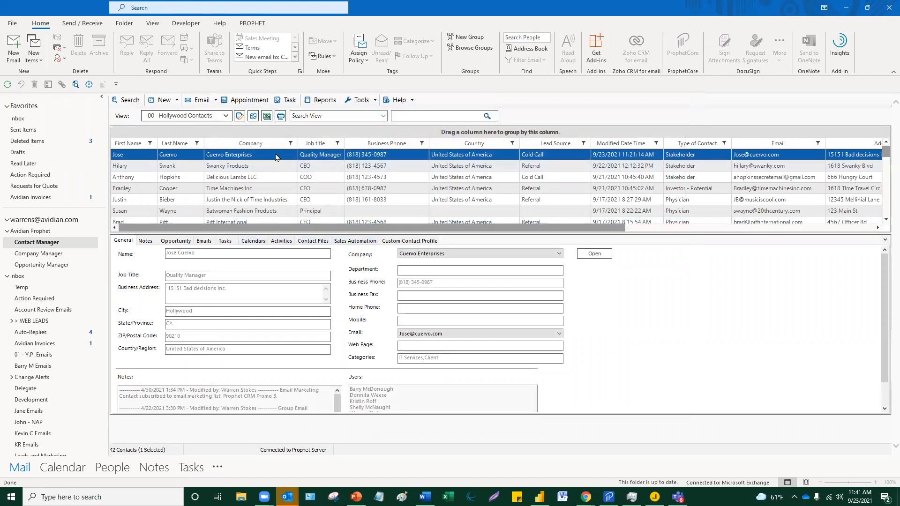
View the Calendar in a separate window to check the new call task, and close that window.
right_click(75, 465)
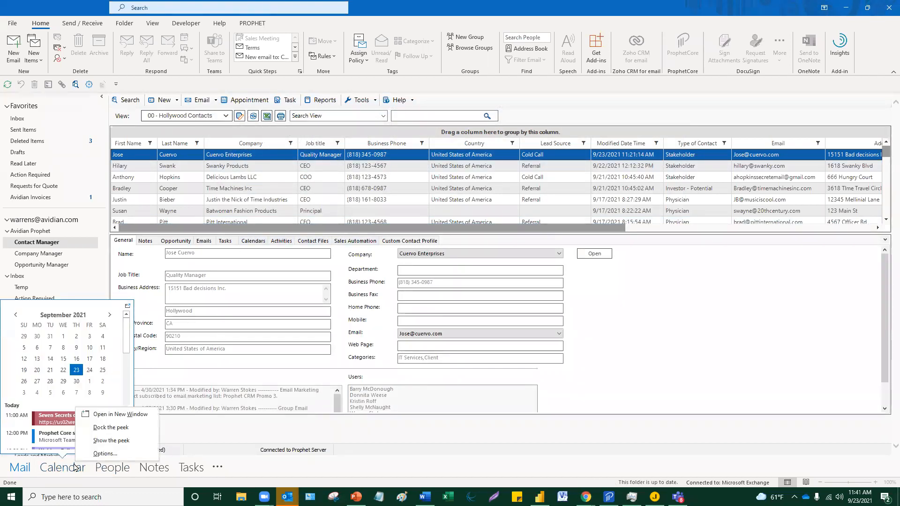
click(108, 415)
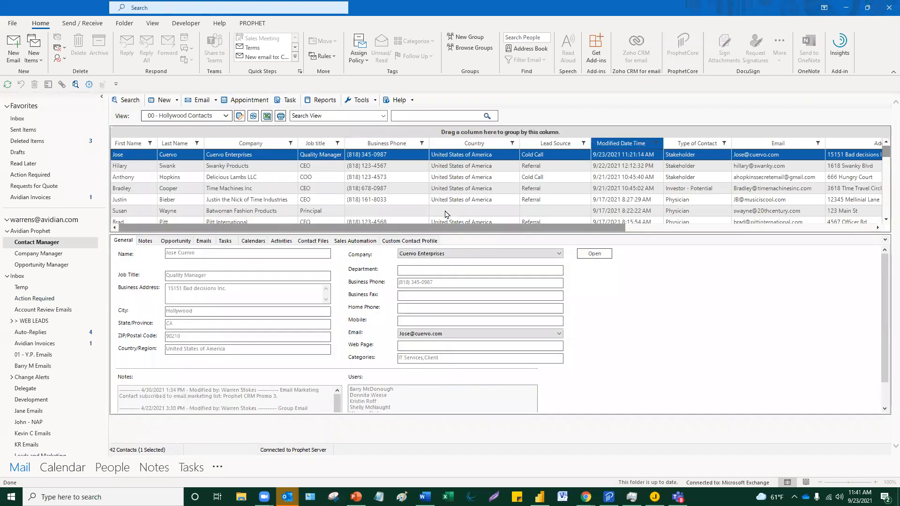
click(706, 93)
Search the Cuervo Enterprises contact's activities for tasks, and repeat the search for emails only.
click(281, 241)
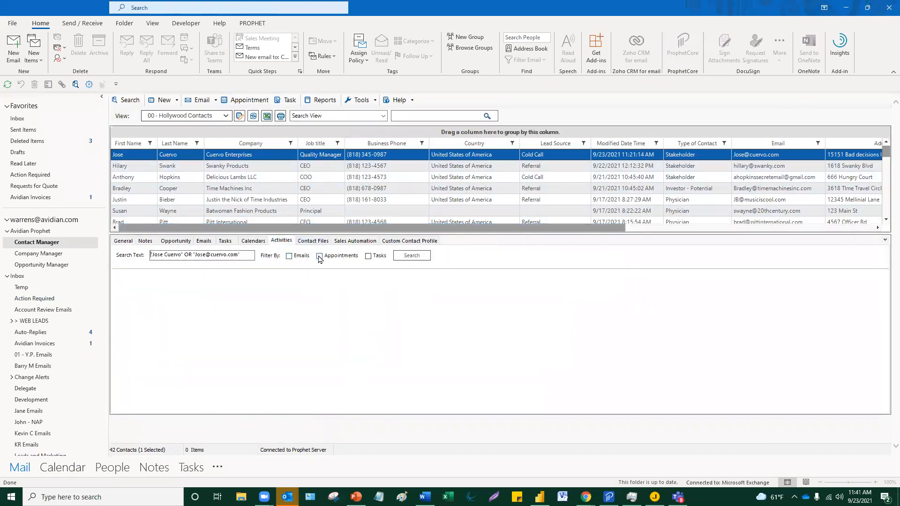
click(368, 257)
click(416, 255)
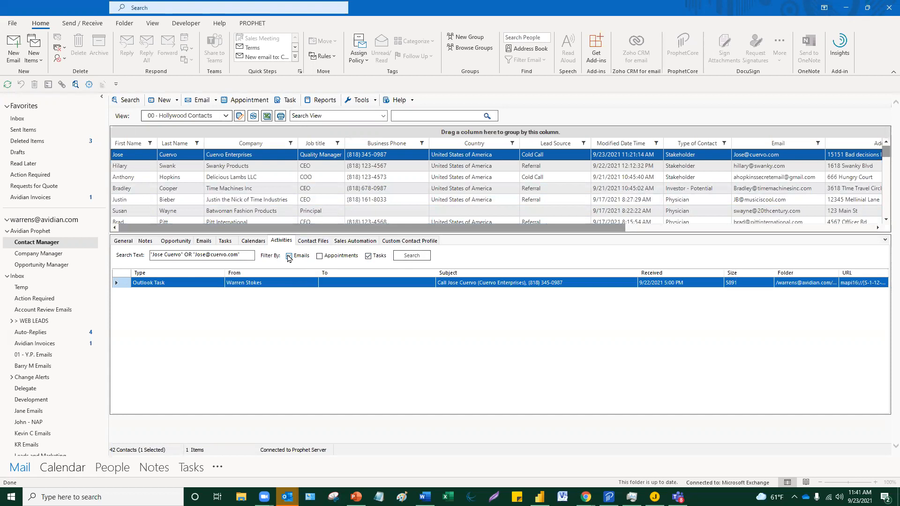
click(368, 256)
click(412, 257)
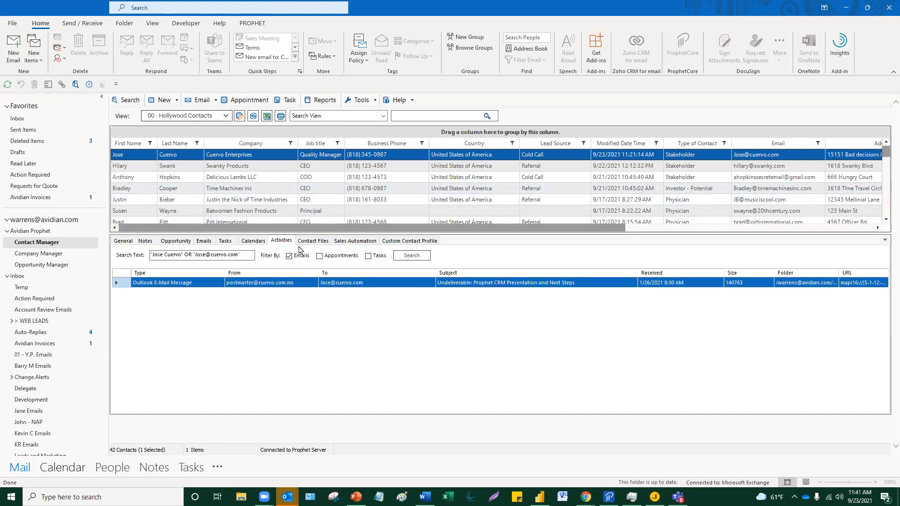
Search the Swanky Products contact's emails, and view and close the message about helping over 900 companies.
click(209, 170)
click(410, 260)
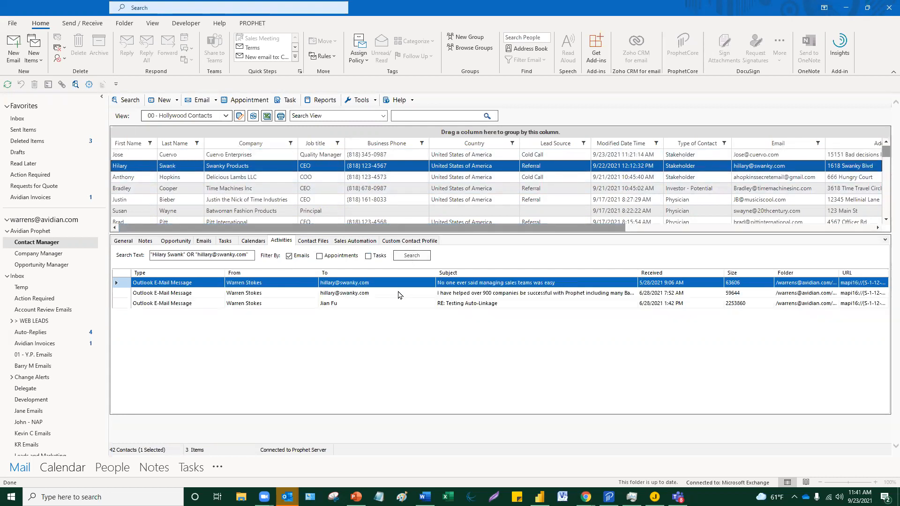
double_click(399, 295)
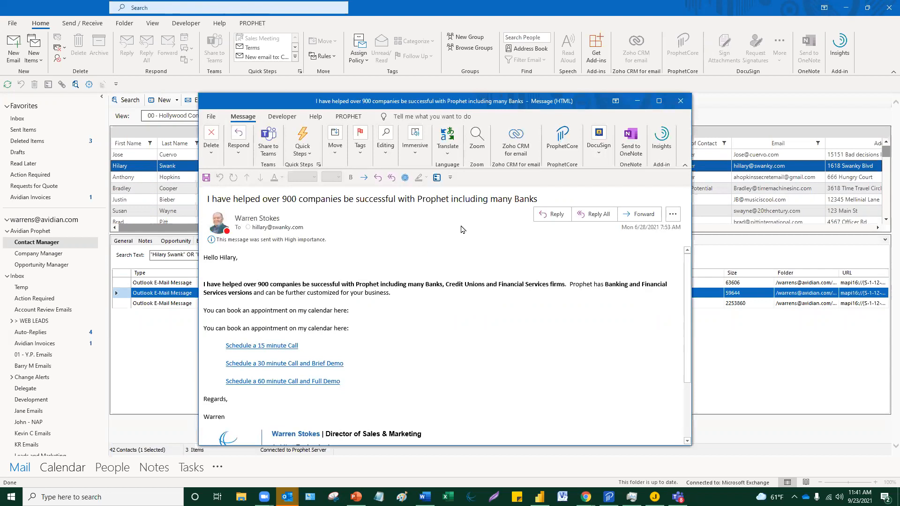
click(681, 101)
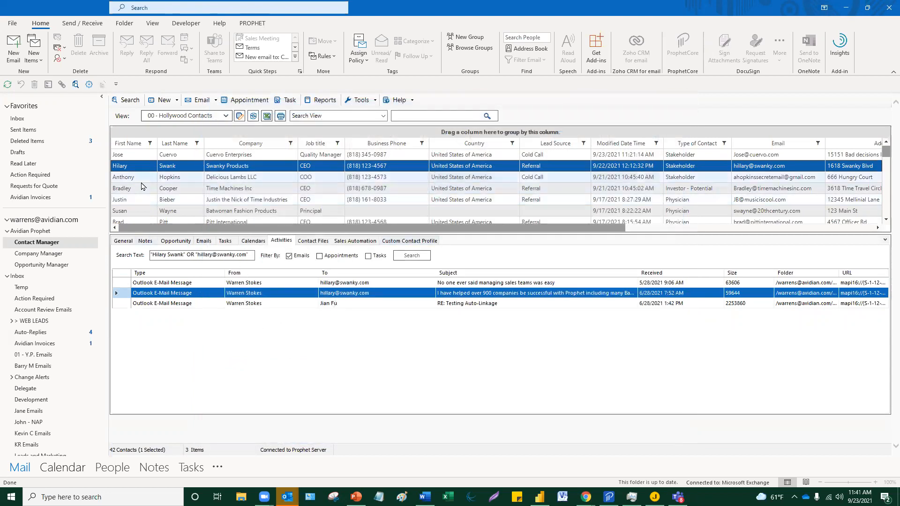
Search the Delicious Lambs LLC contact's emails, sort them by sender, and view and close an "I saw your video on YouTube" message.
click(155, 177)
click(412, 255)
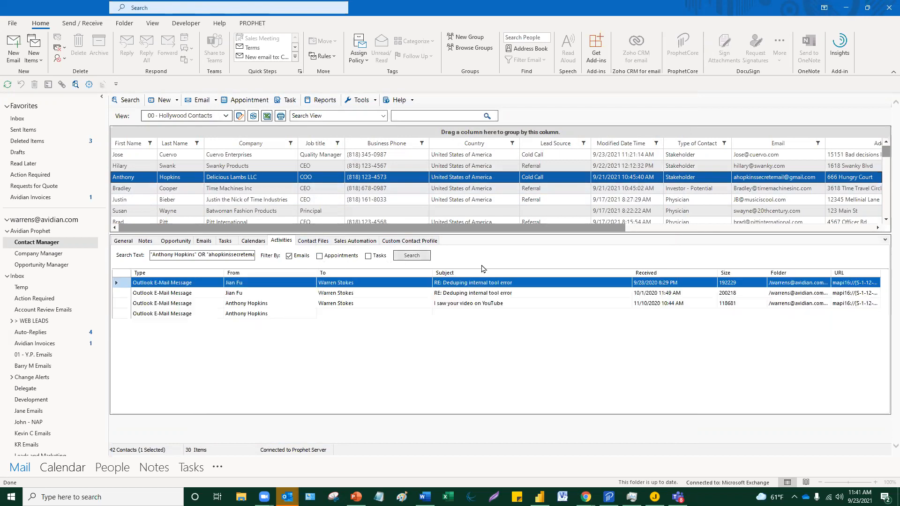
click(260, 274)
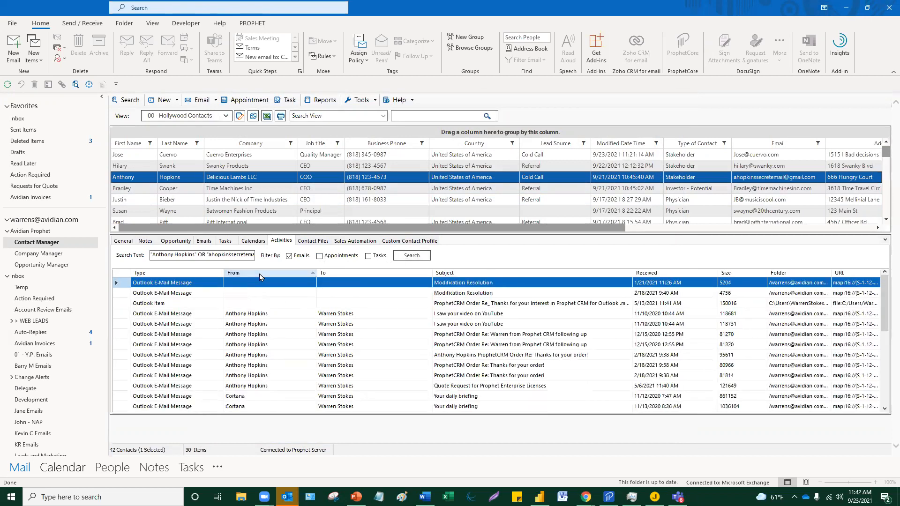
click(439, 324)
double_click(440, 328)
click(683, 93)
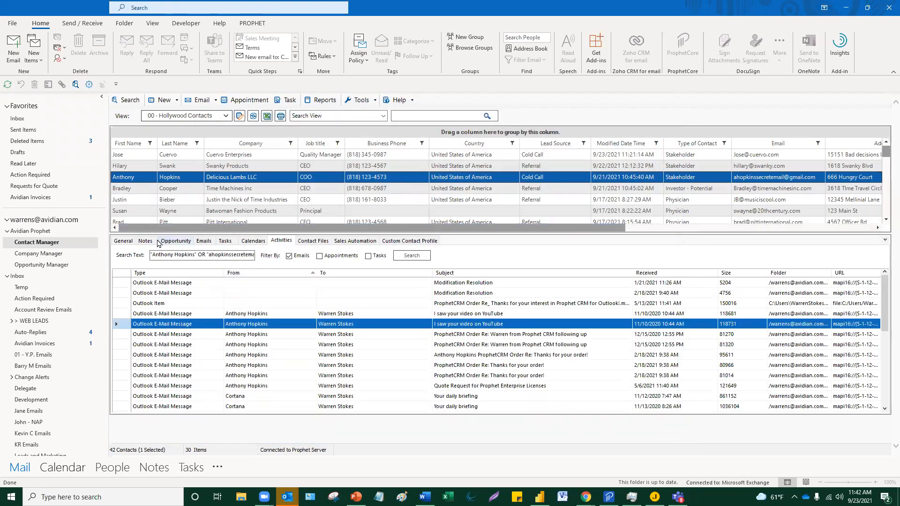
Add a tracked note entry of type 15 - Cold Call to the Delicious Lambs LLC contact.
click(145, 241)
click(142, 275)
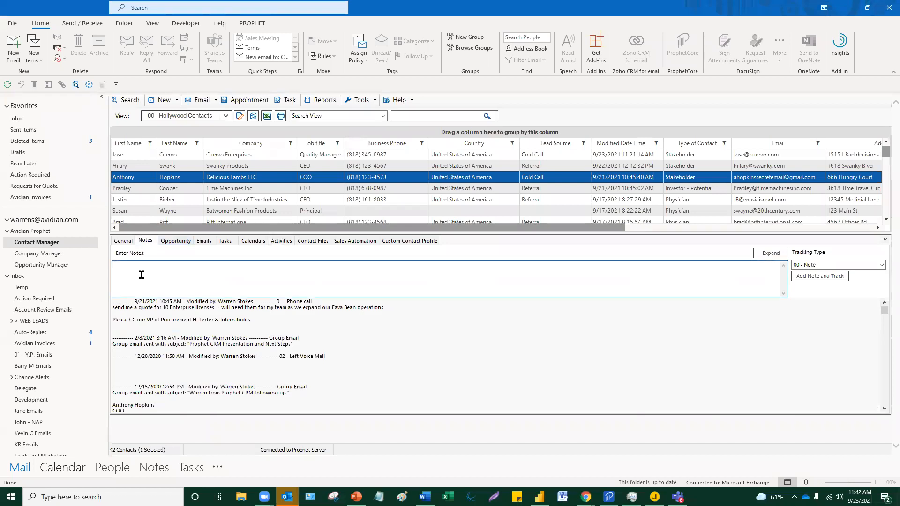
scroll(162, 323, up, 2)
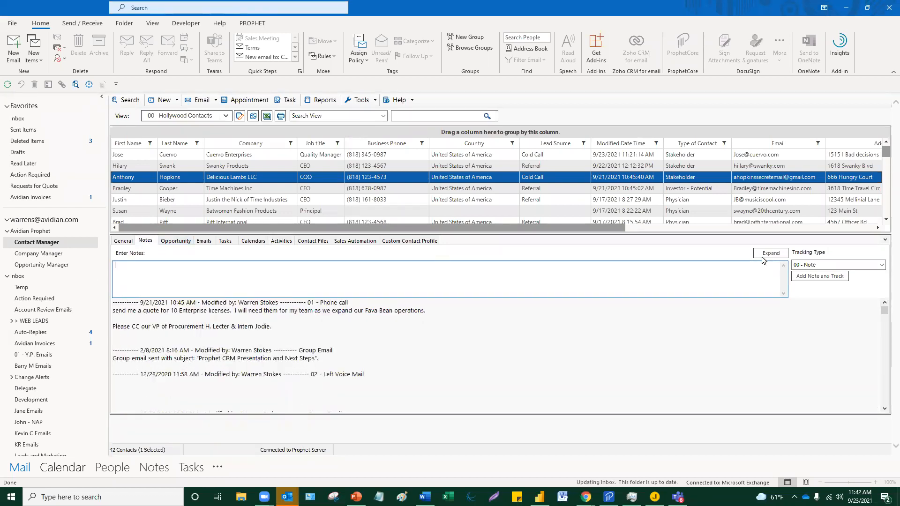
click(839, 266)
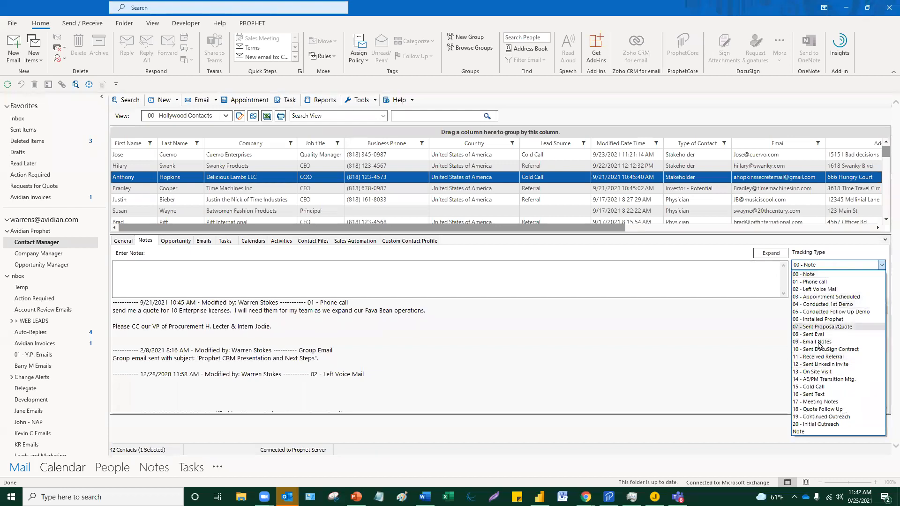
click(820, 387)
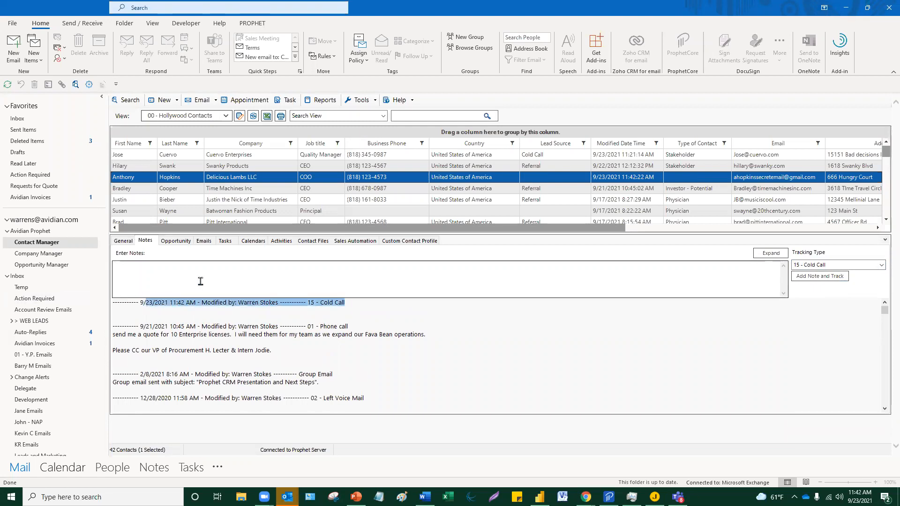
Add another tracked note entry of type 02 - Left Voice Mail to the same contact.
click(809, 264)
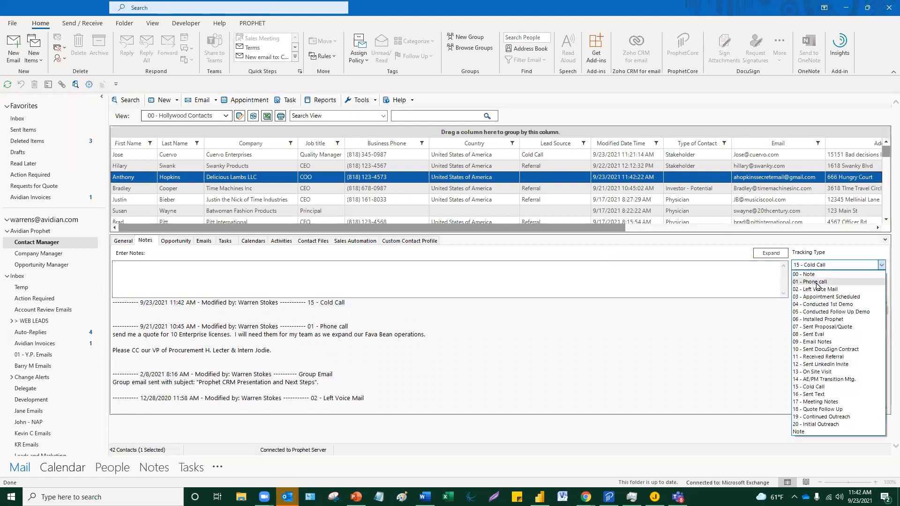
click(816, 279)
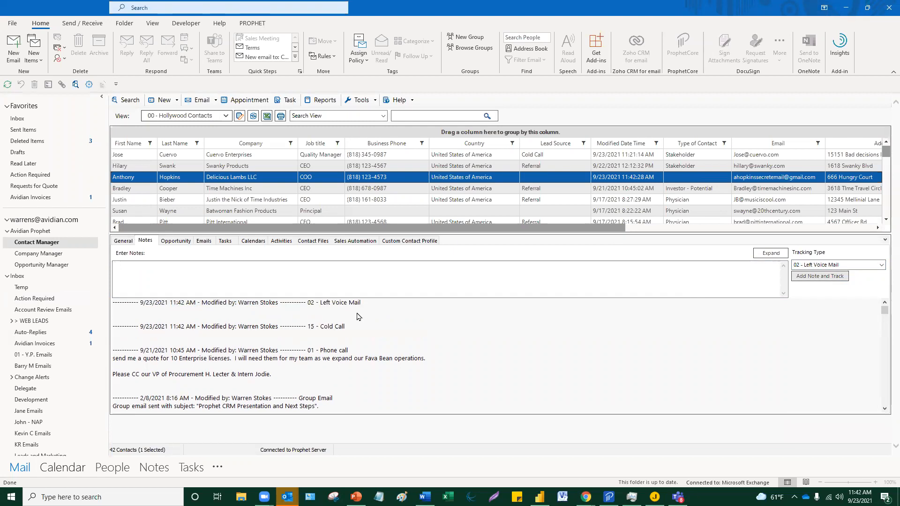
click(174, 284)
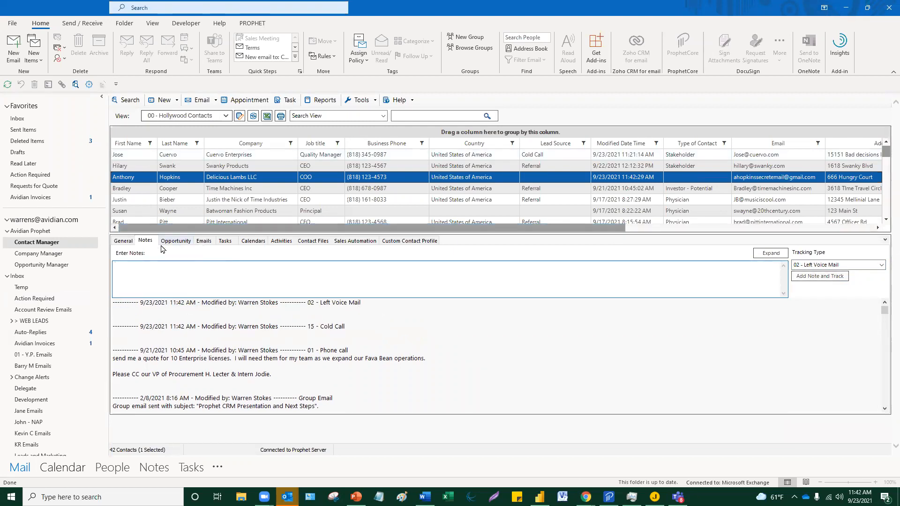
Select the first six contacts in the 00 - Hollywood Contacts view and start a group email to them.
click(178, 153)
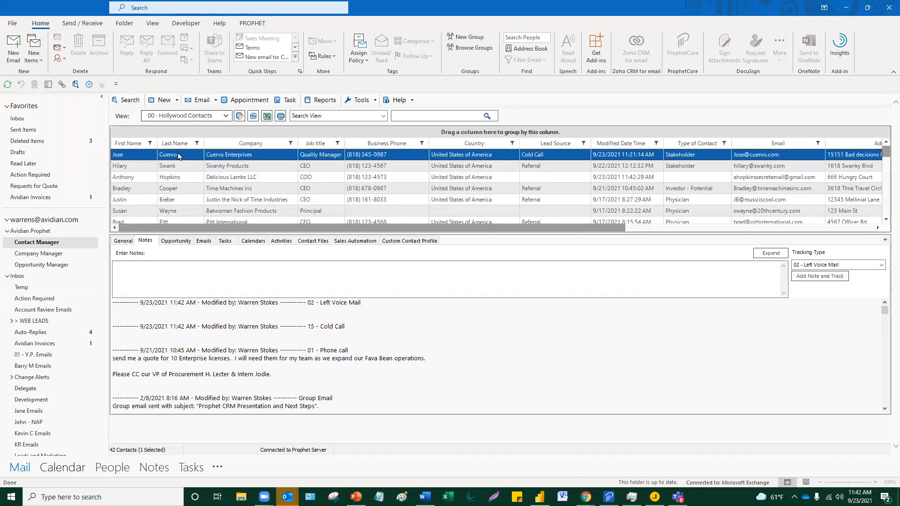
ctrl+click(177, 166)
ctrl+click(175, 177)
ctrl+click(173, 188)
ctrl+click(172, 199)
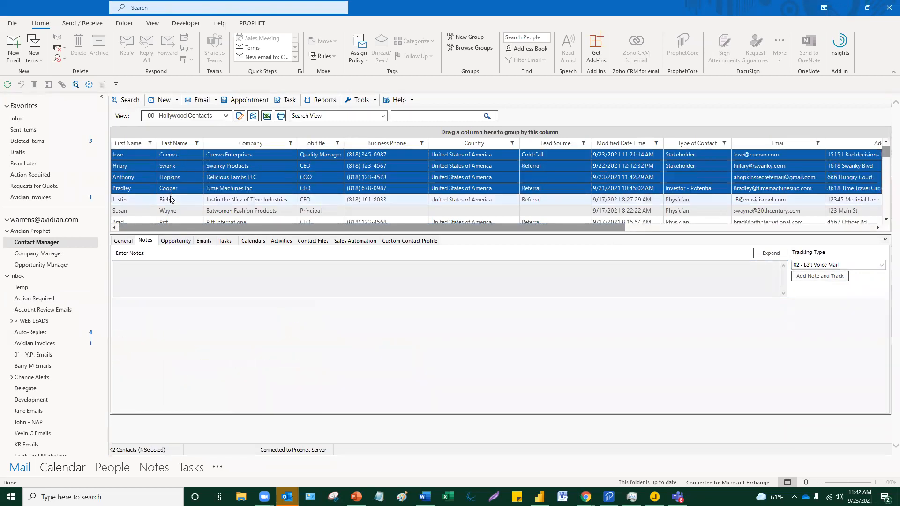
ctrl+click(173, 211)
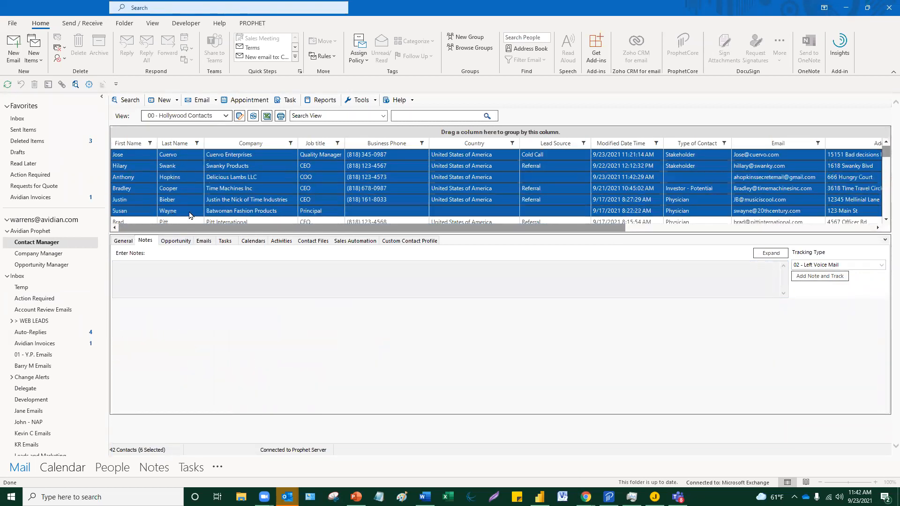
right_click(247, 176)
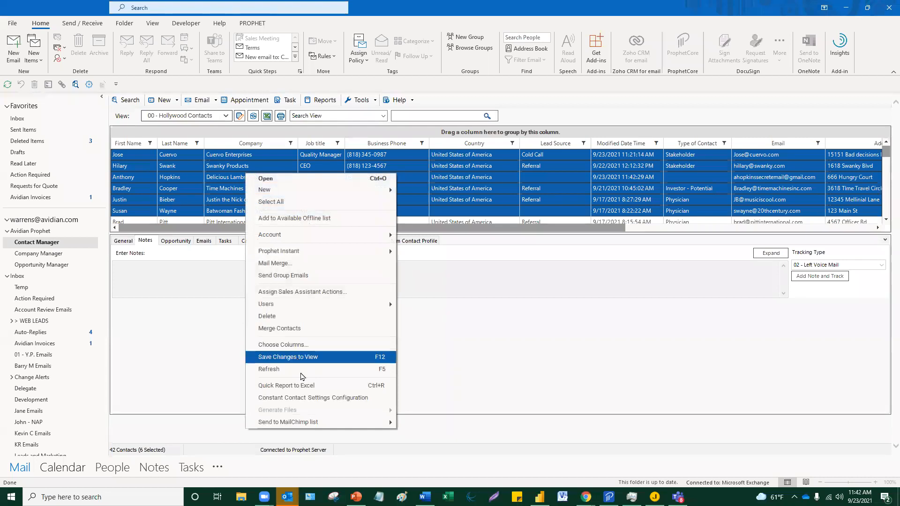
mouse_move(309, 422)
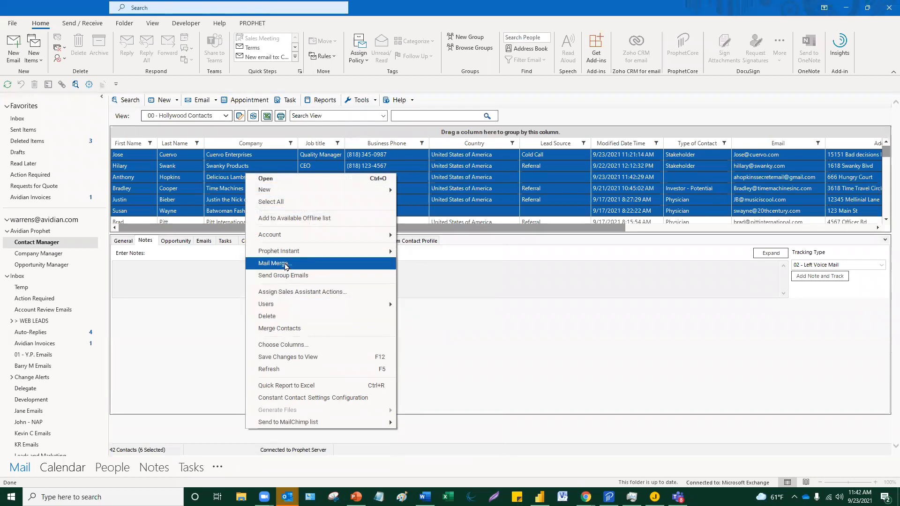
click(284, 275)
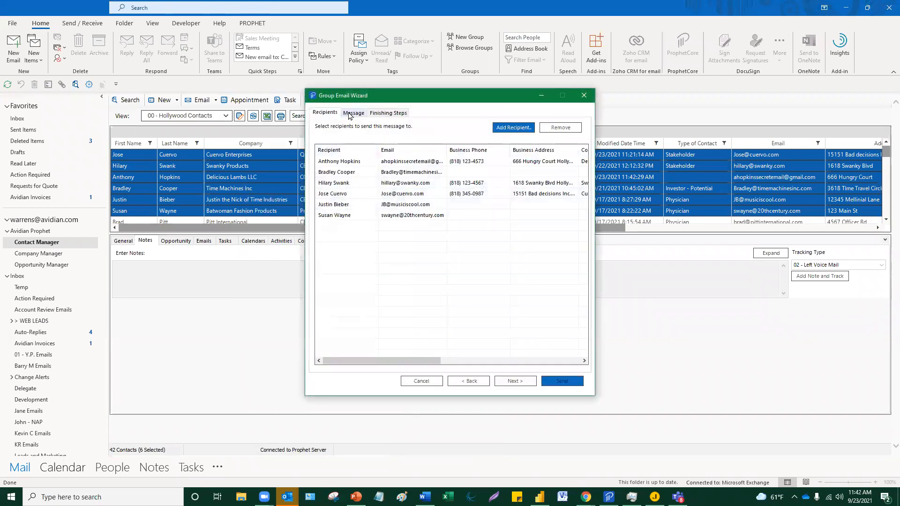
Include the "Hello (FirstName)," salutation, set the group email's importance to High and create the email message.
click(349, 115)
click(394, 114)
click(337, 163)
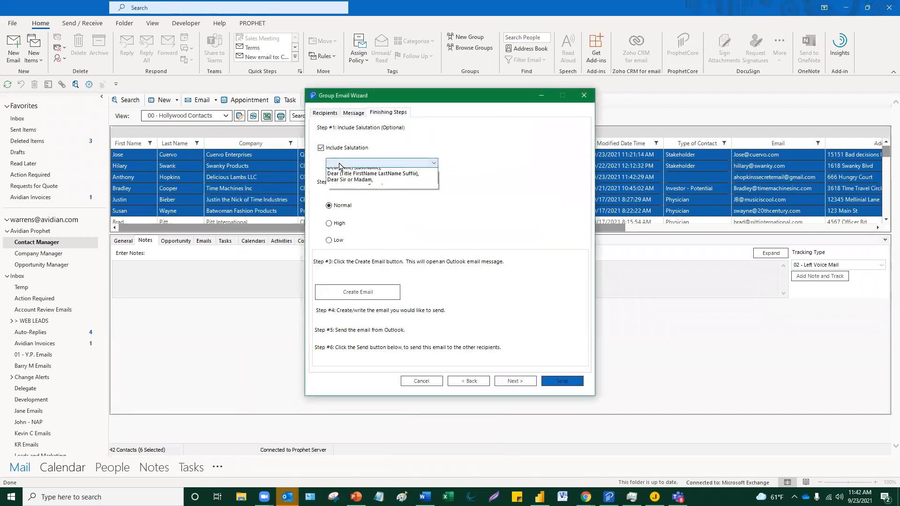
click(347, 187)
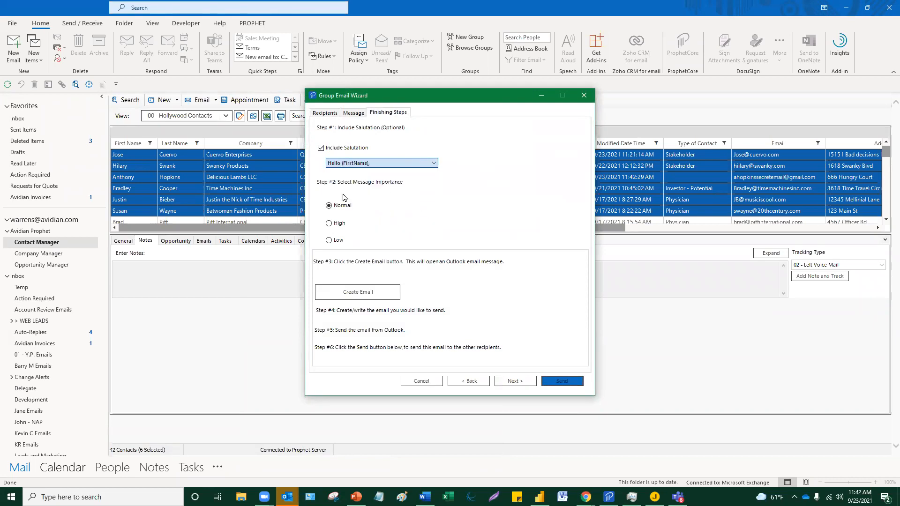
click(329, 224)
click(345, 292)
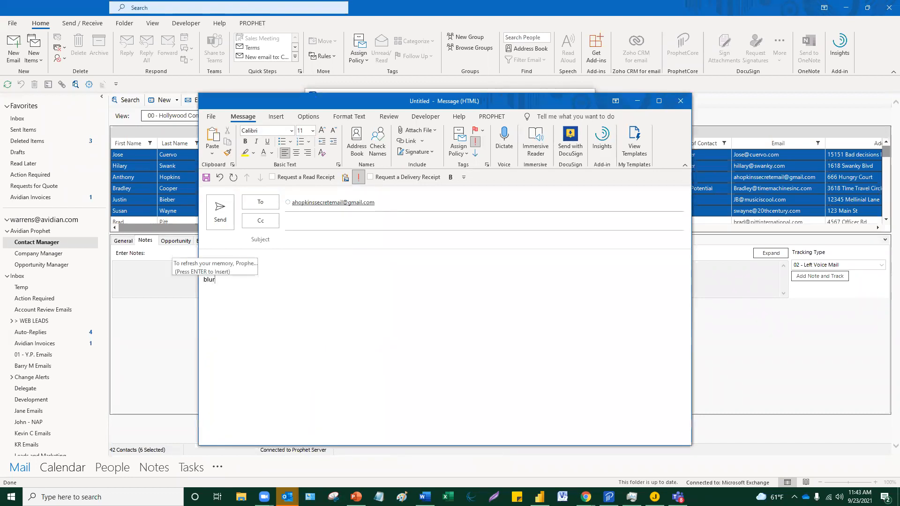
Insert the saved "To refresh your memory" Prophet paragraph into the email body and add the Main signature.
key(Return)
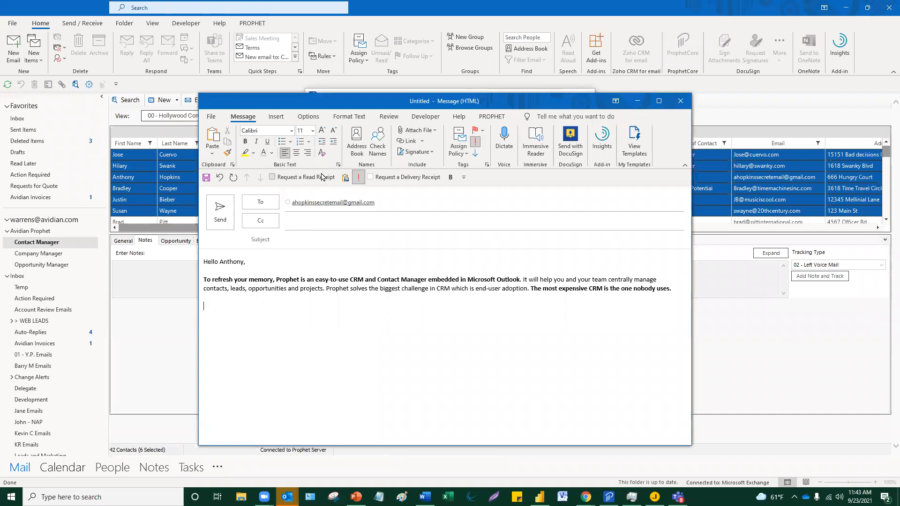
click(276, 117)
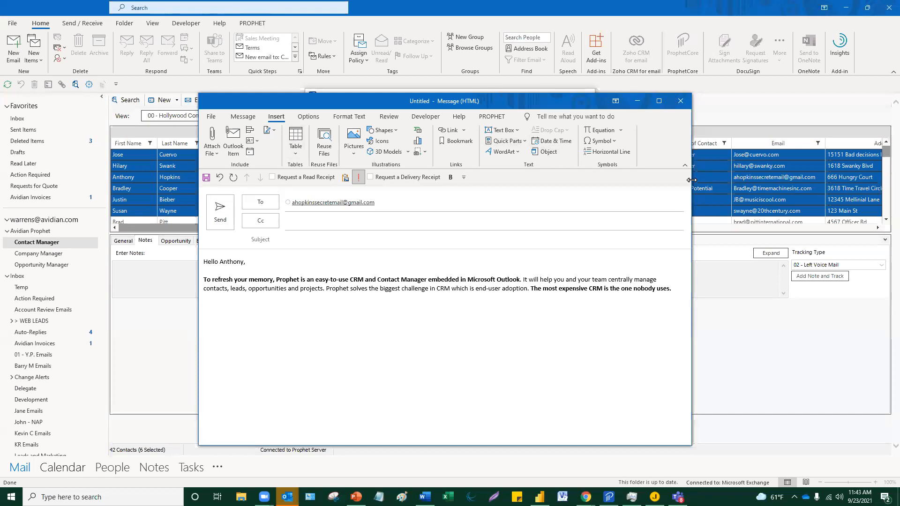
drag(692, 180, 756, 180)
click(325, 141)
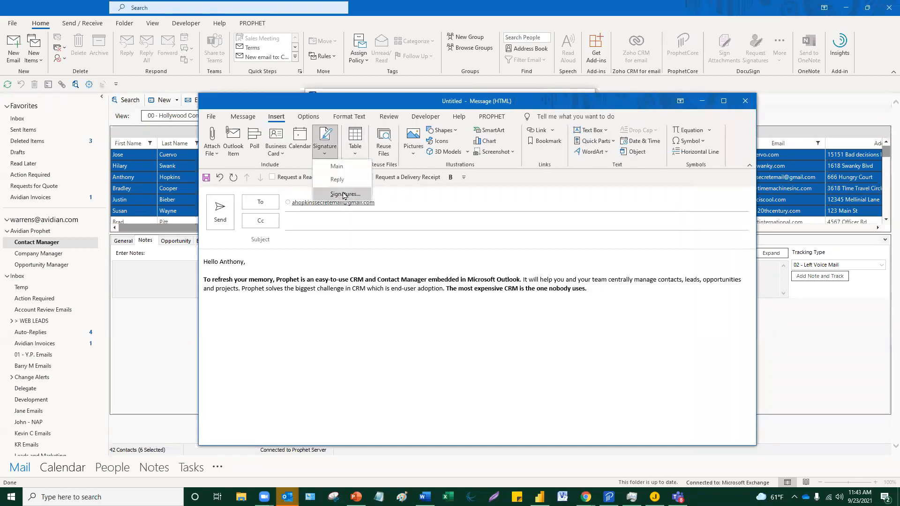
click(337, 166)
Set the email's subject to "Prophet is an easy-to-use CRM and Contact Manager embedded in Microsoft Outlook", reusing the body text.
drag(364, 279, 205, 279)
click(287, 288)
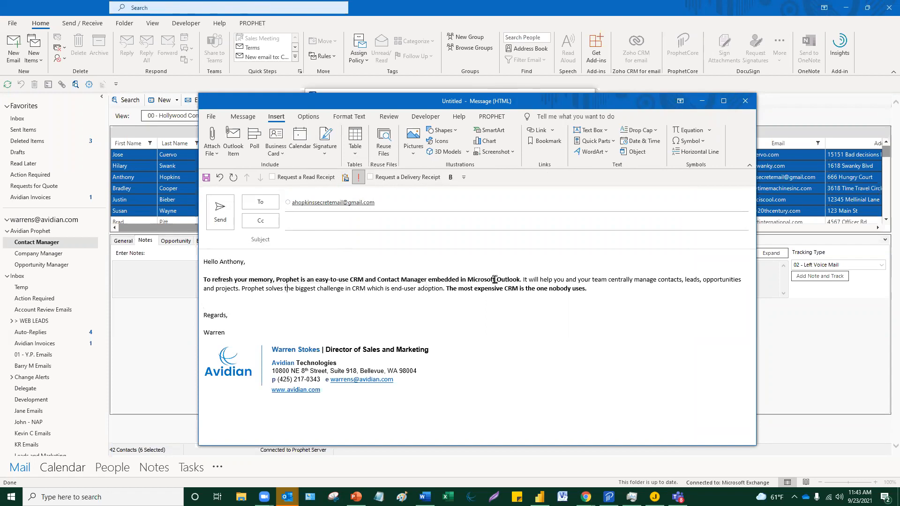
drag(521, 280, 300, 240)
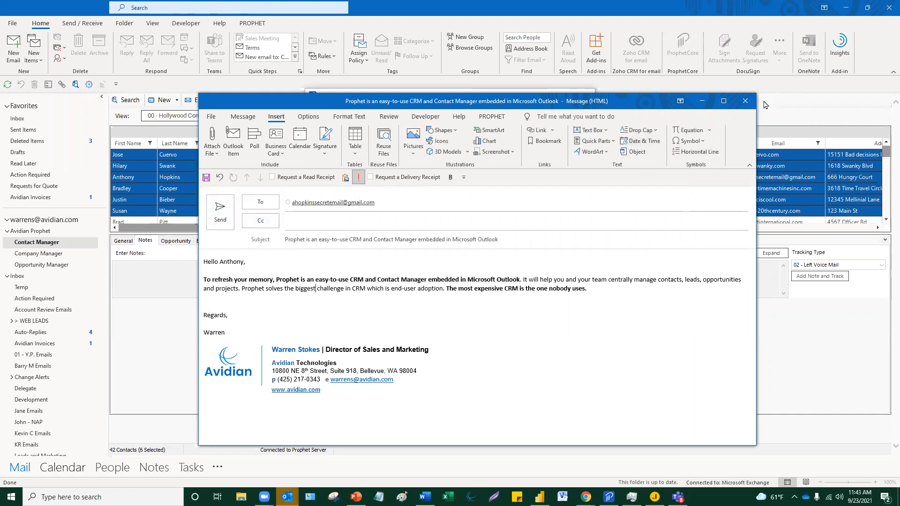
Discard the email draft without saving and close the Group Email Wizard.
click(745, 101)
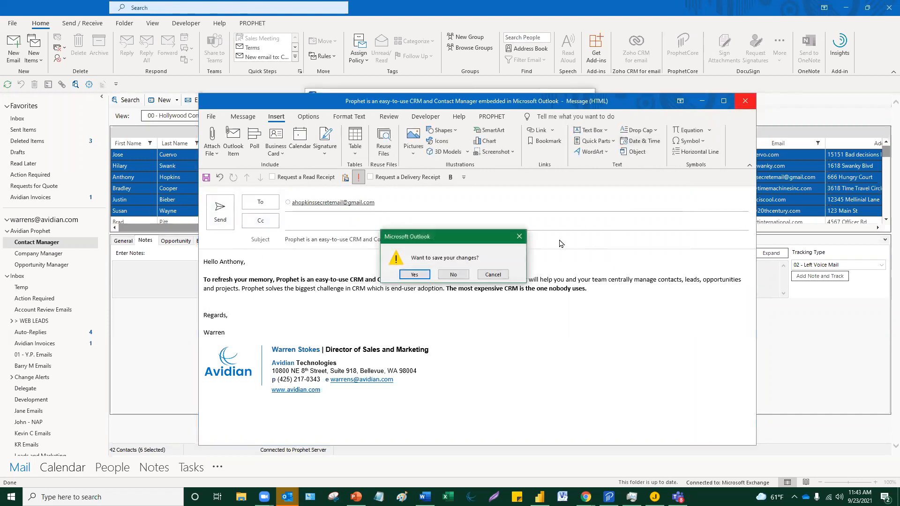
click(453, 275)
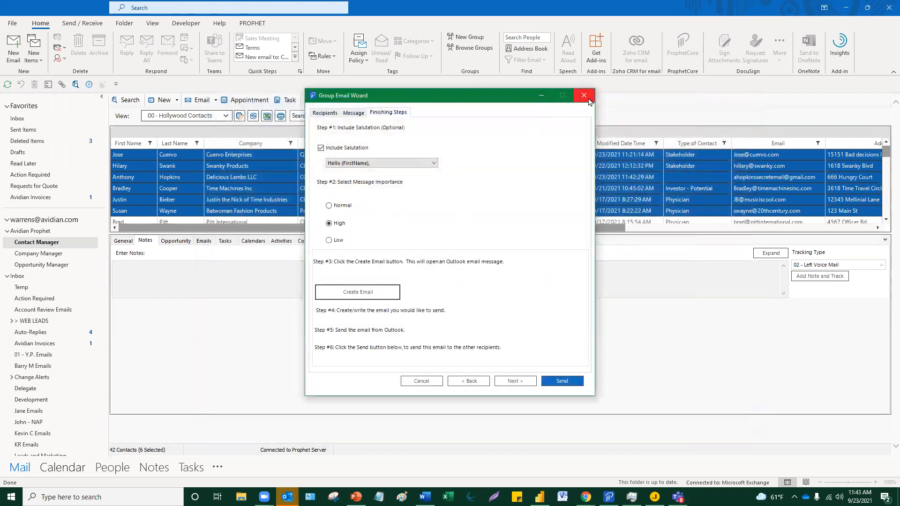
click(589, 98)
Review the ZoomInfo Saved Search Alert for Mfg Industrial Machinery Equipment 10M among the inbox's Other messages.
click(19, 118)
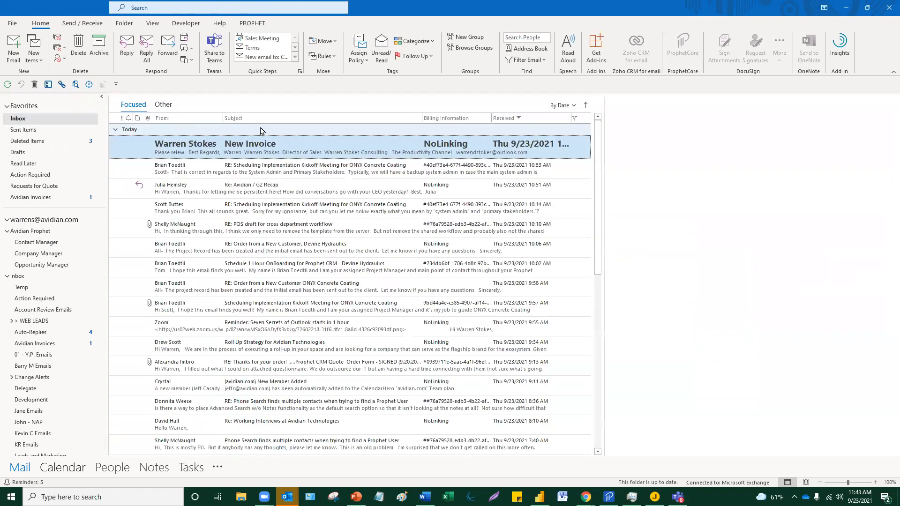
click(163, 104)
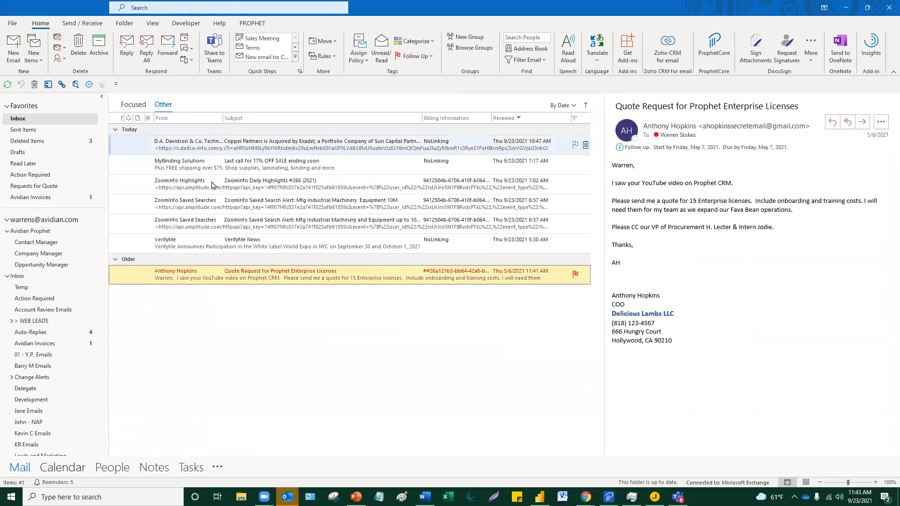
click(215, 201)
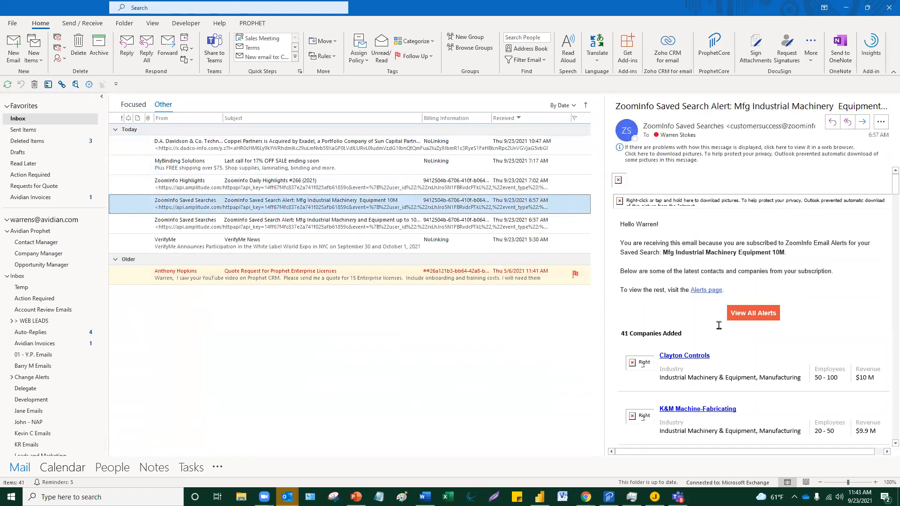
scroll(717, 307, down, 1)
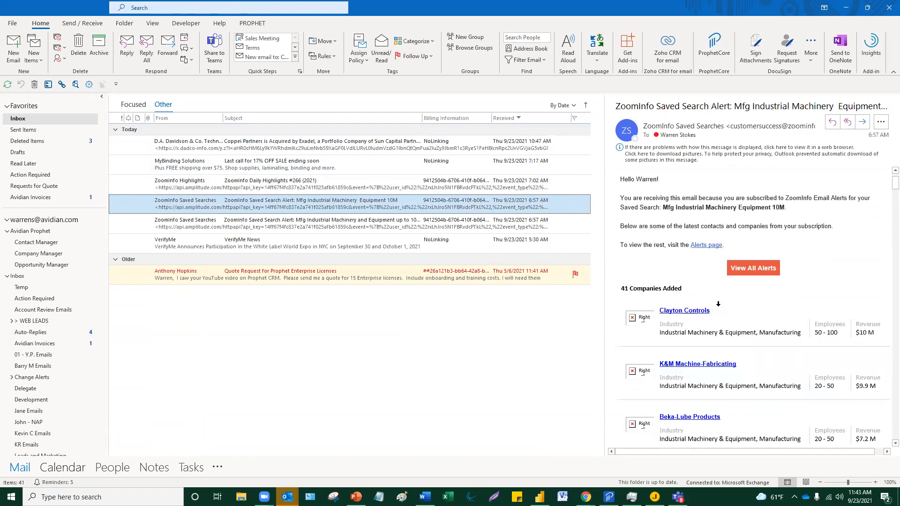
scroll(717, 306, up, 1)
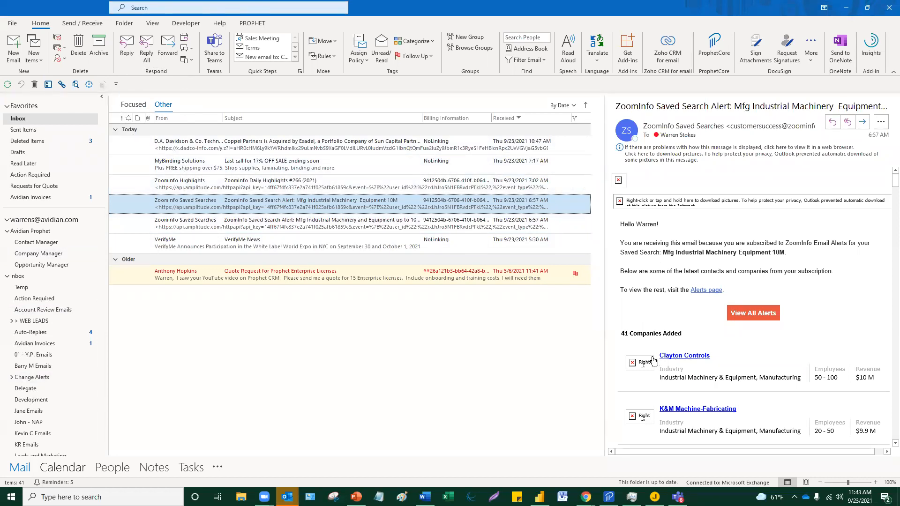
Preview several sent messages in the WEBINAR INVITES folder, then open and close one personalized webinar invitation.
scroll(28, 347, down, 5)
scroll(29, 351, down, 2)
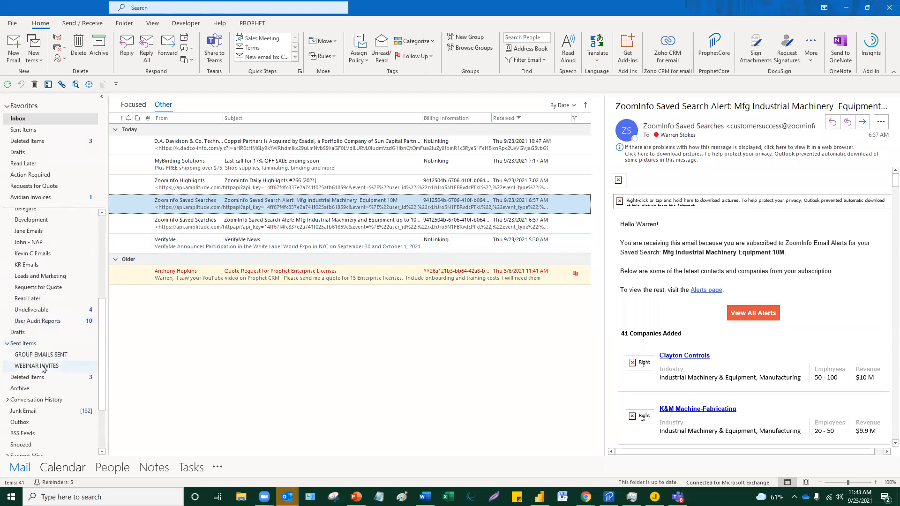
click(38, 367)
click(271, 185)
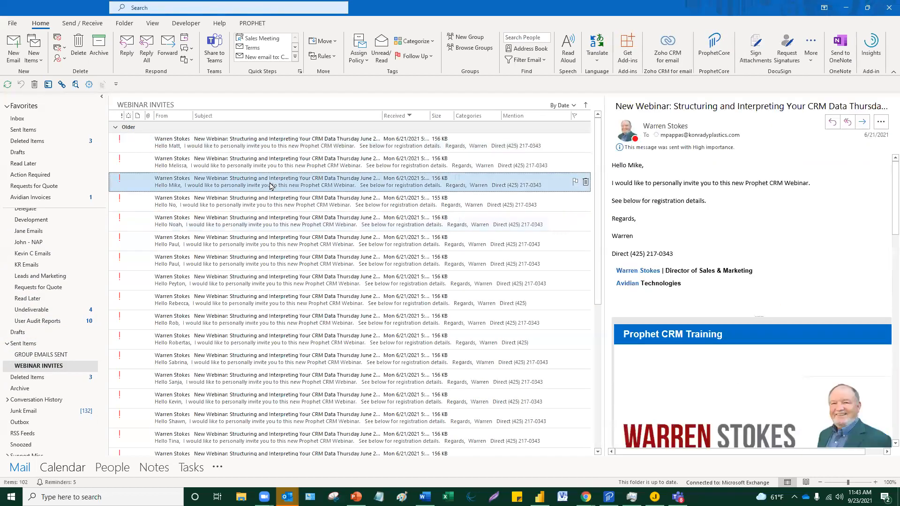
click(296, 205)
click(310, 227)
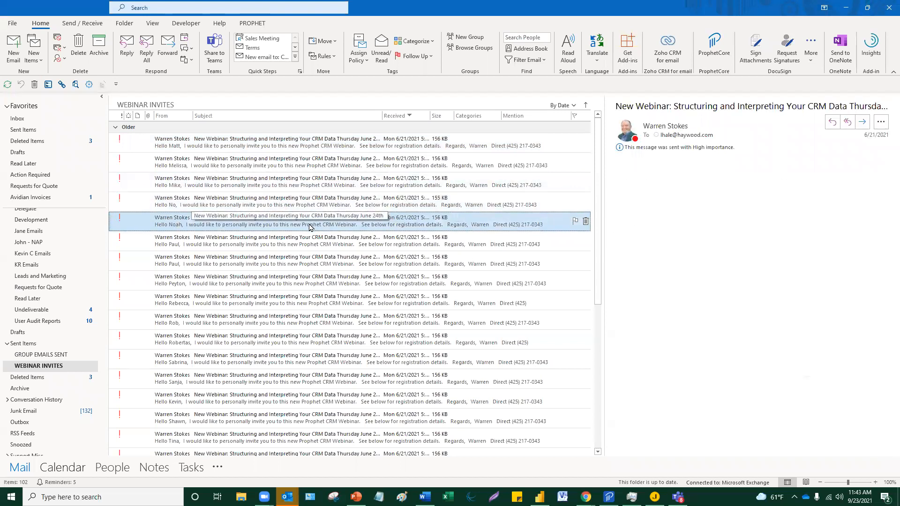
click(345, 245)
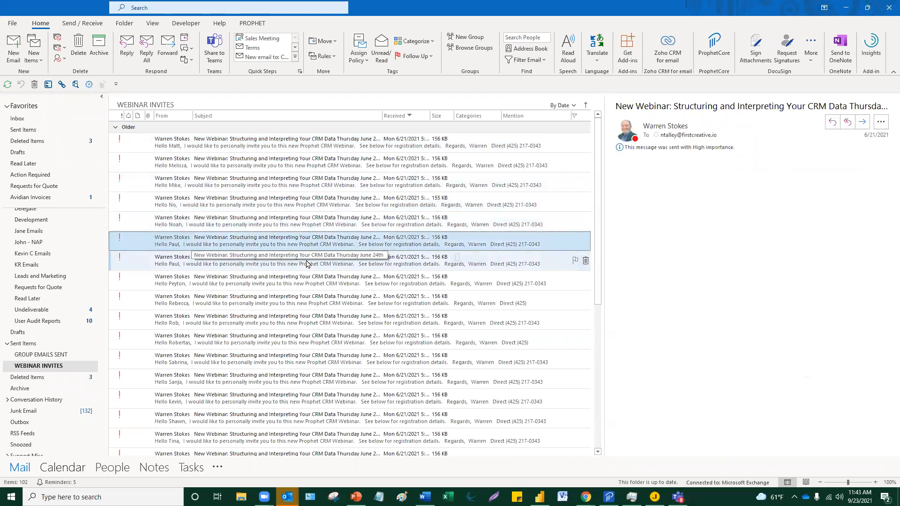
double_click(345, 245)
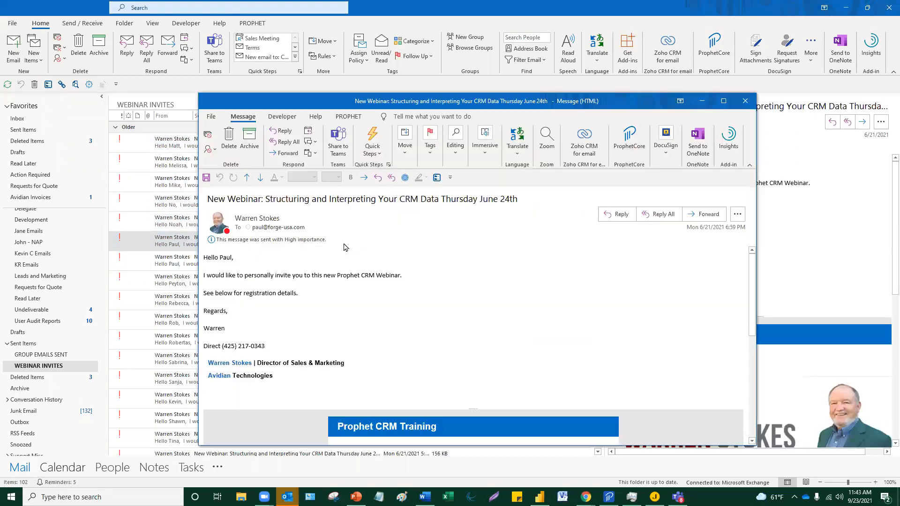
click(741, 102)
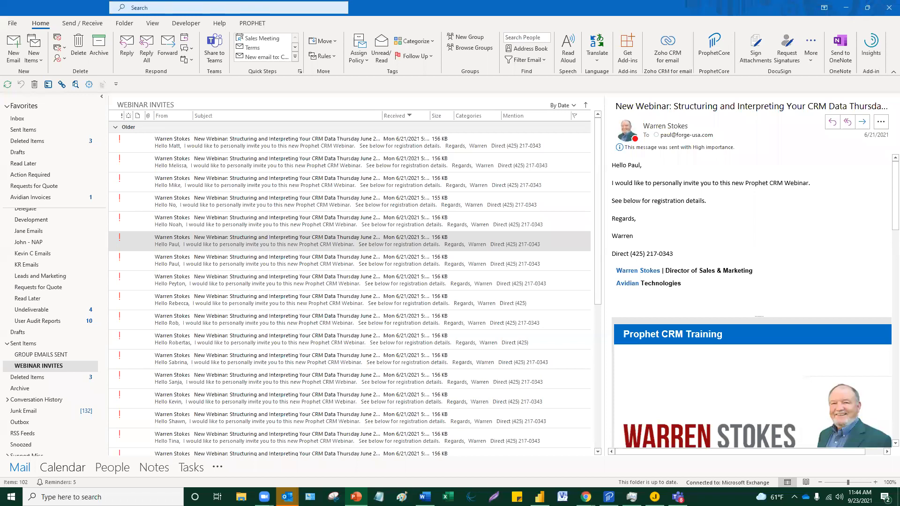
Switch to the "Seven Secrets of Outlook - How to Tame Your Inbox" presentation in PowerPoint.
drag(481, 20, 580, 21)
click(572, 39)
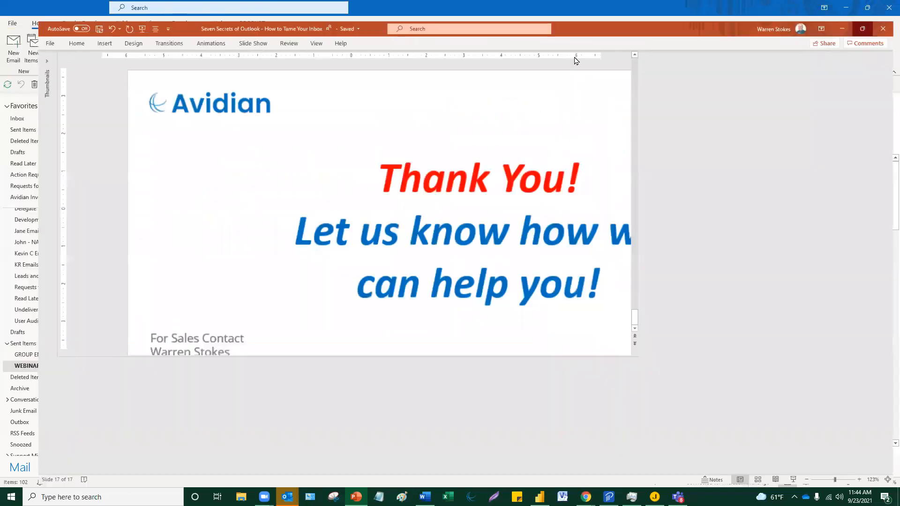